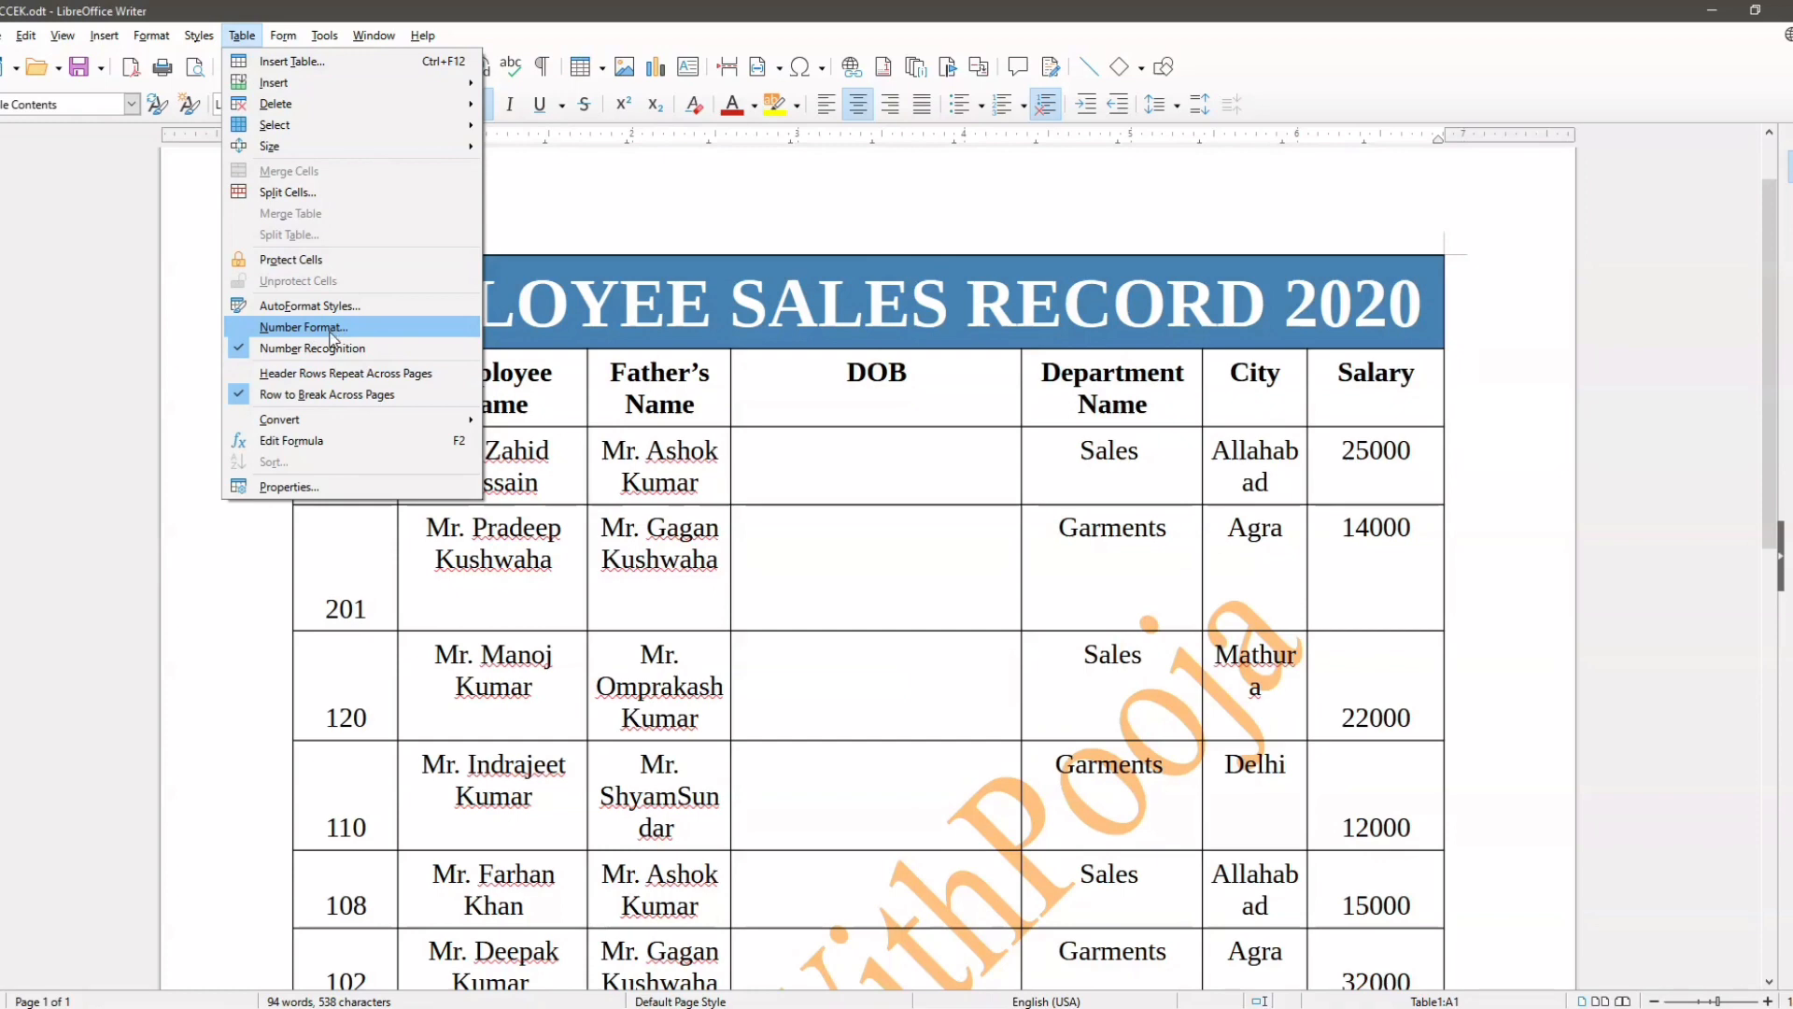
pyautogui.click(865, 523)
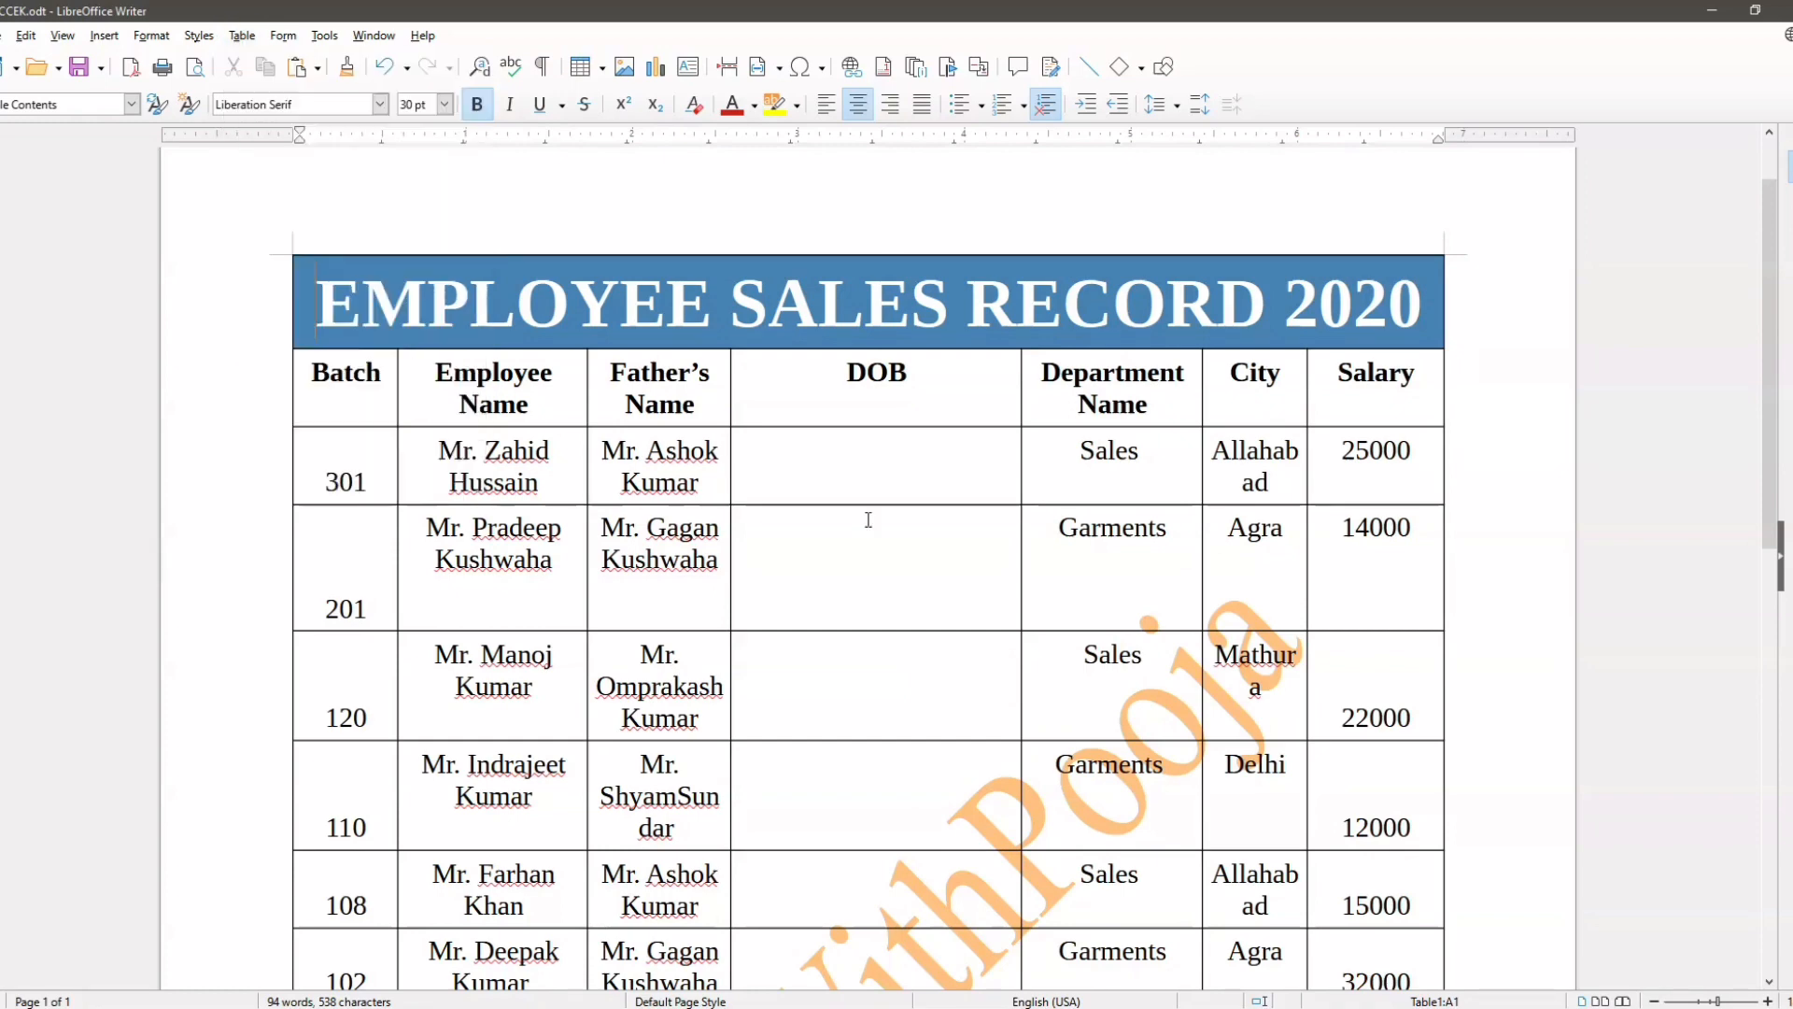
pyautogui.scroll(-2, 867, 520)
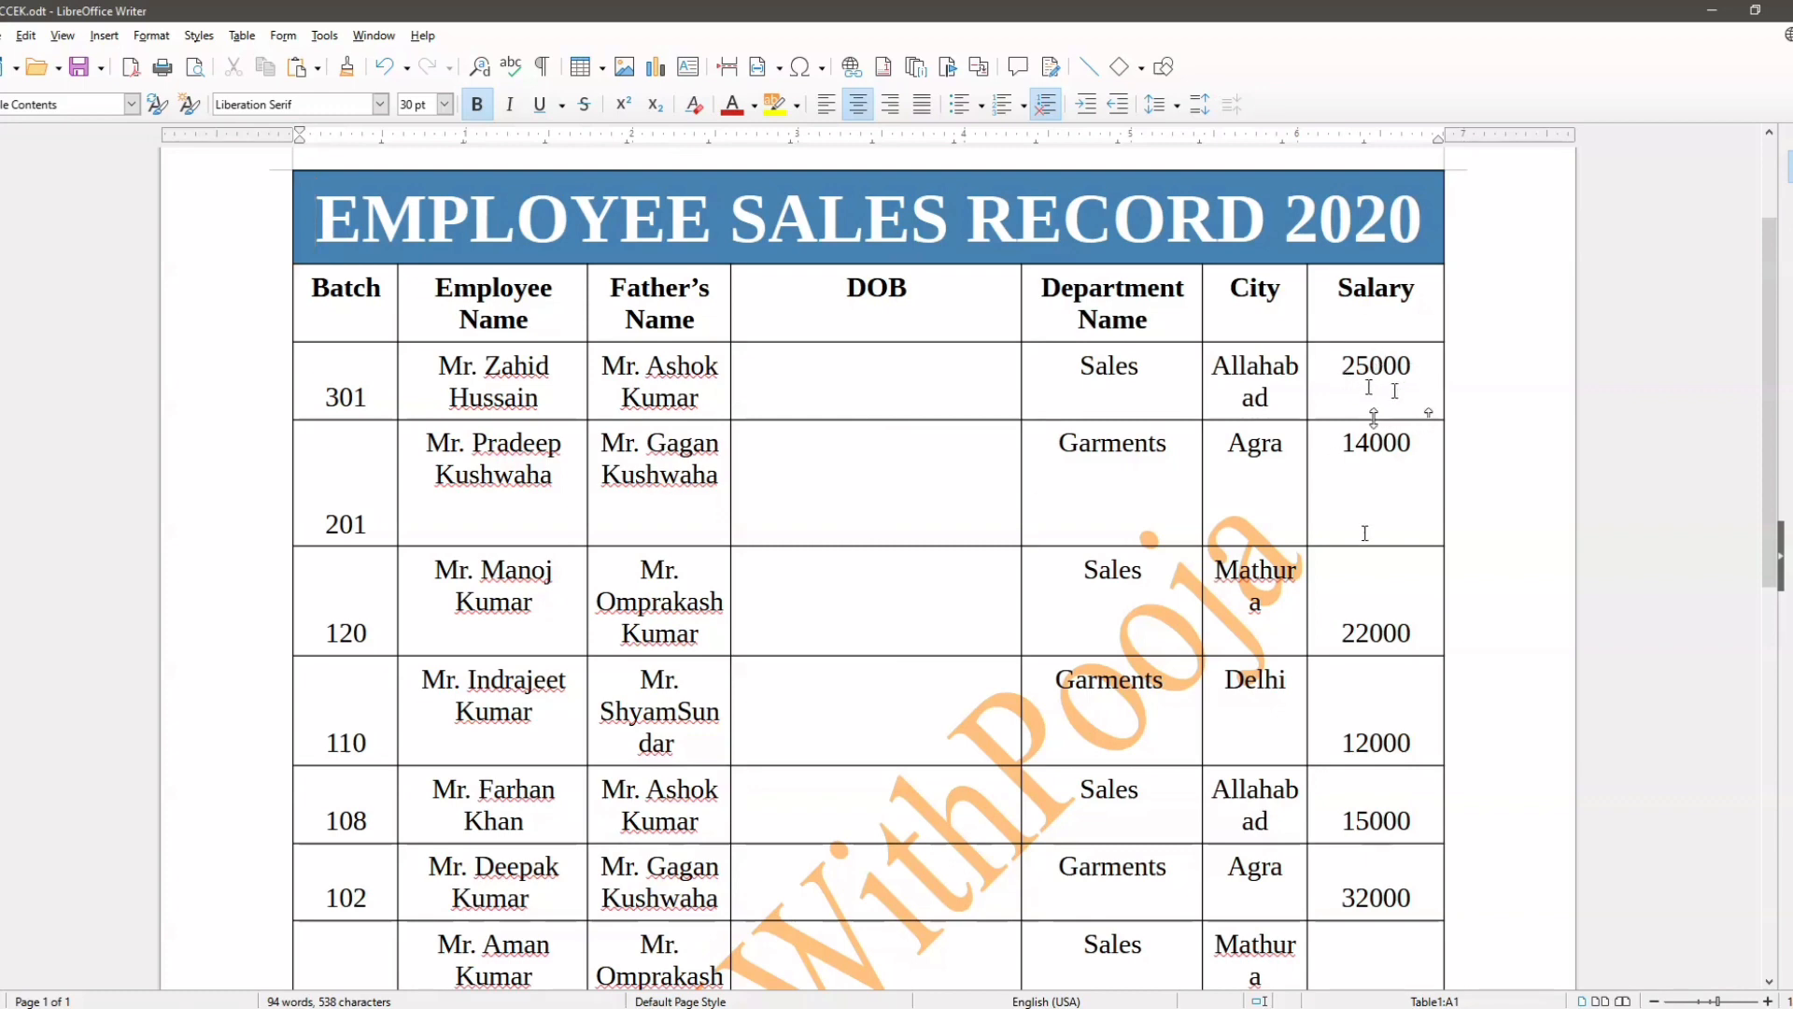
pyautogui.scroll(-3, 1372, 411)
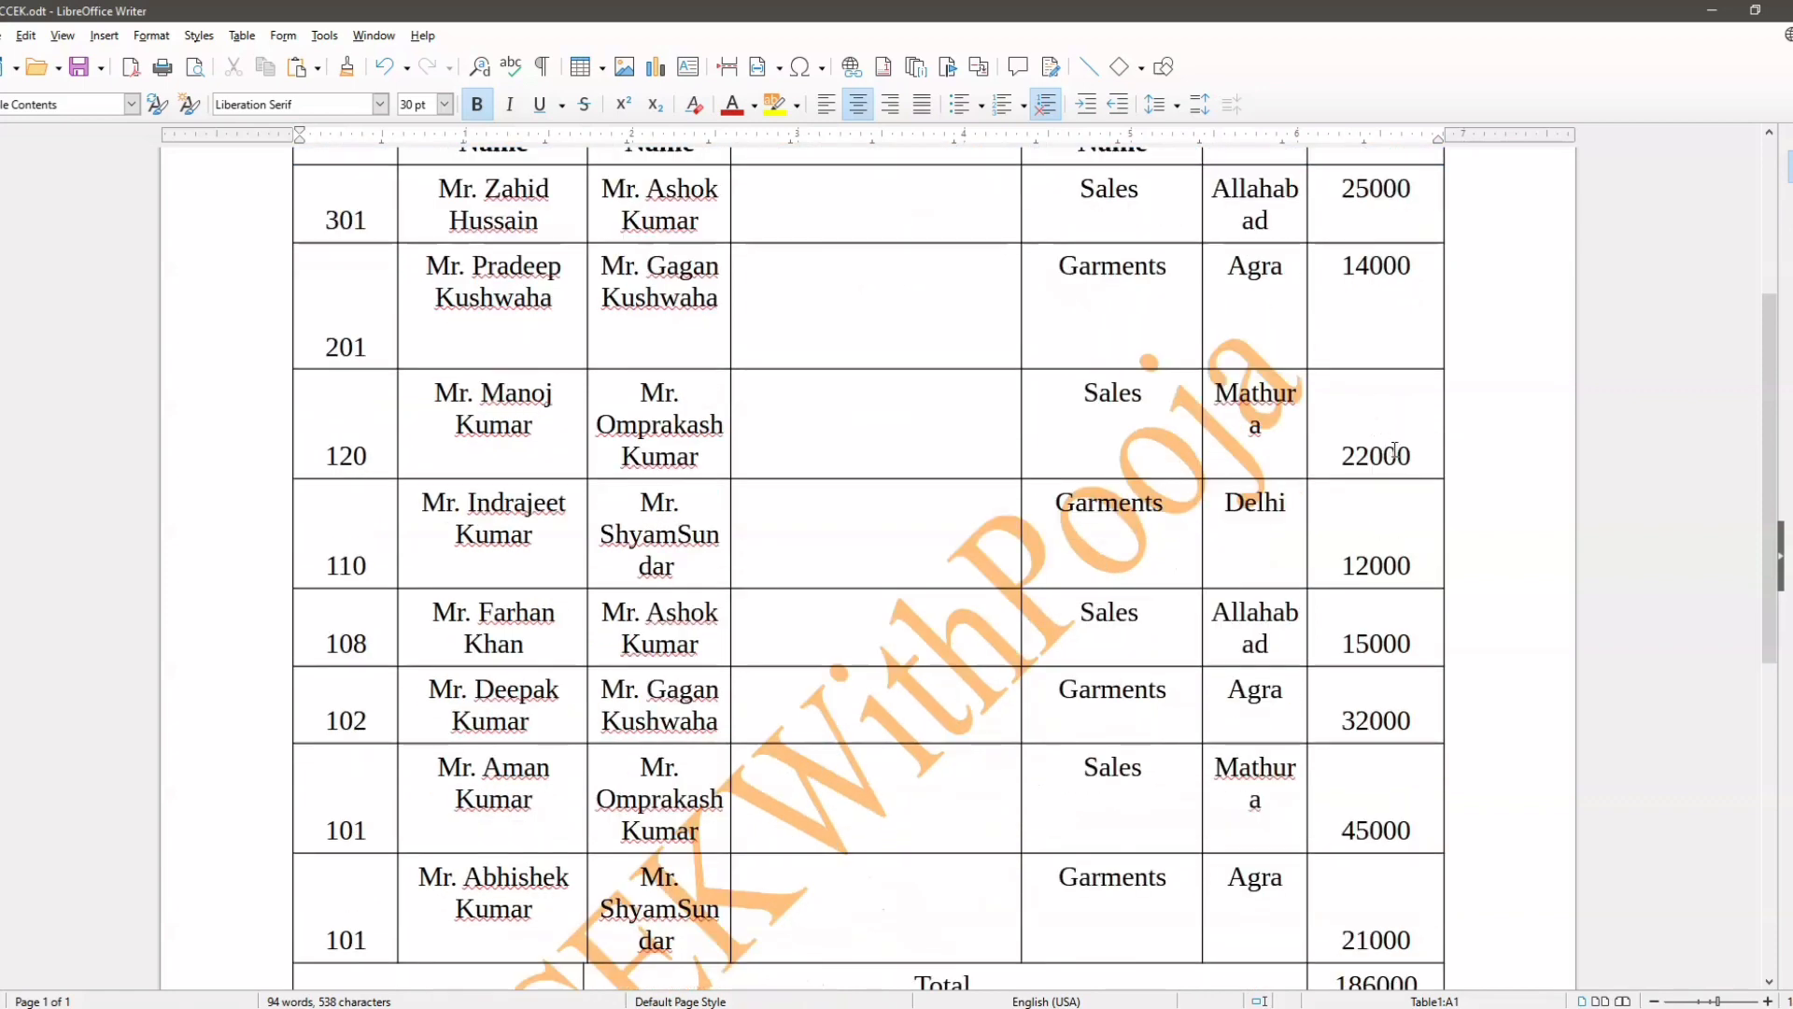
pyautogui.scroll(3, 1391, 448)
pyautogui.scroll(1, 1393, 450)
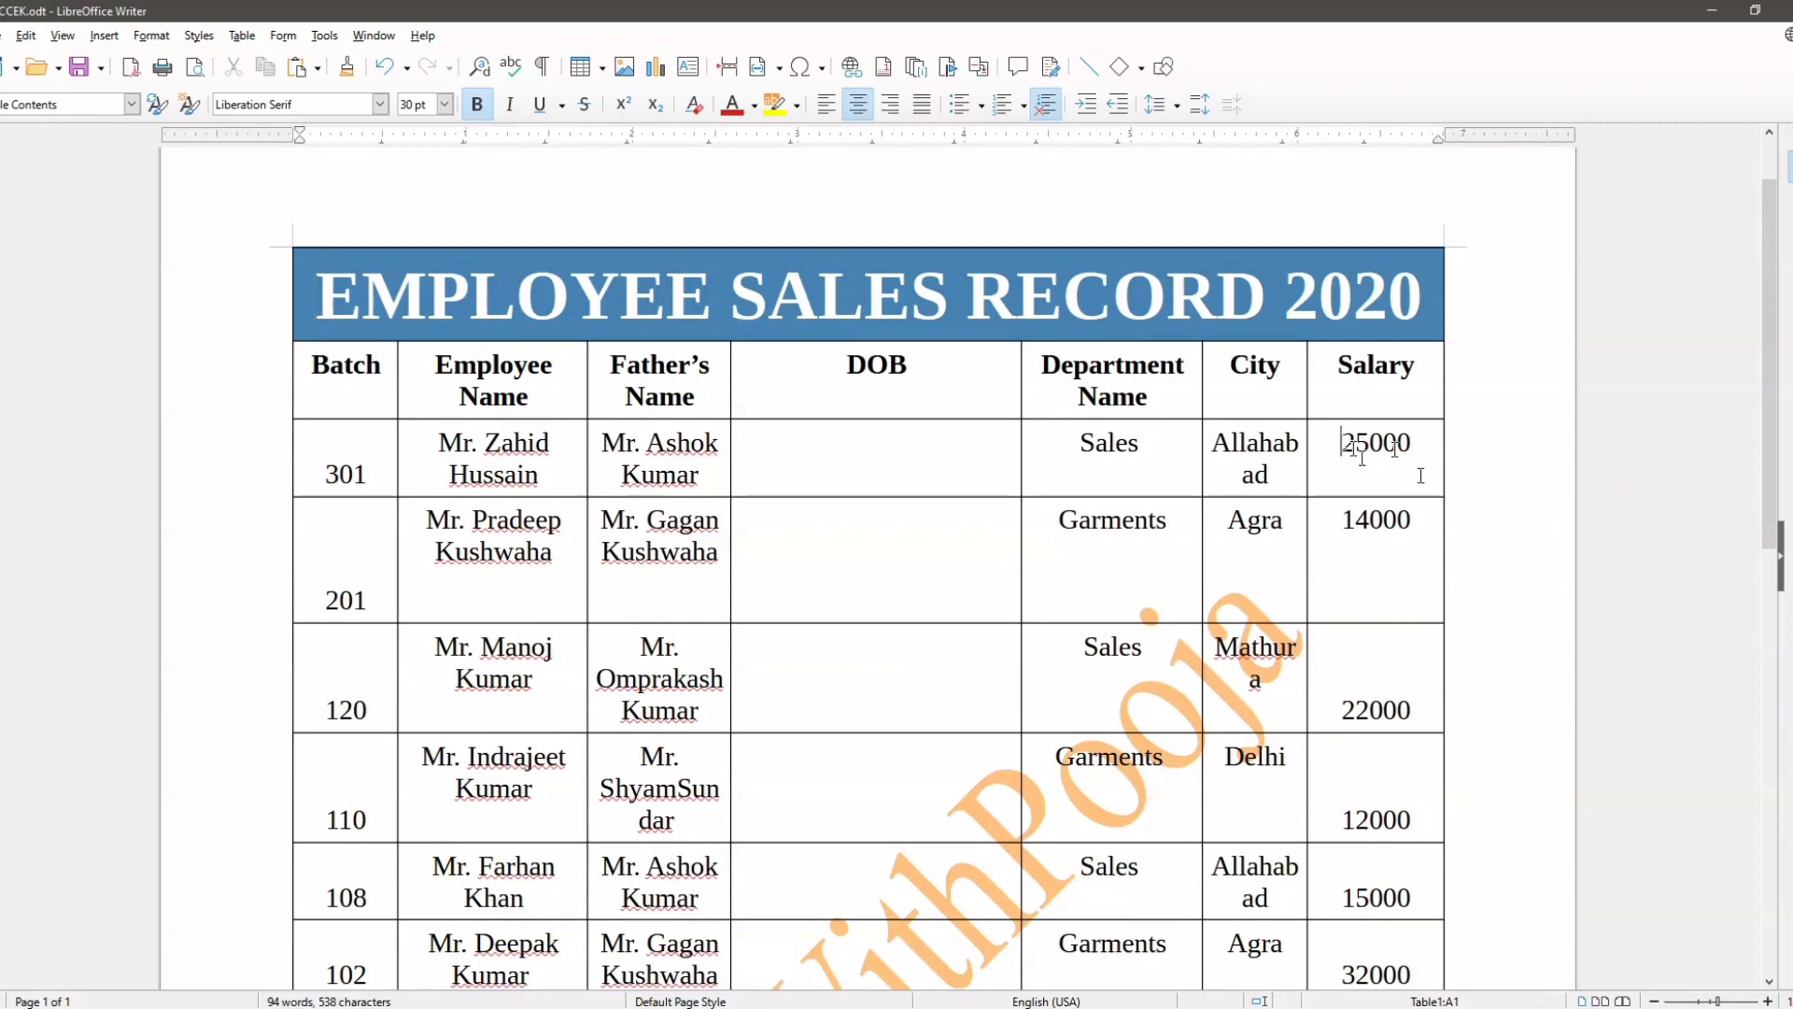
# Step: Format the first employee's Salary cell as Currency, using the USD $ English (USA) format -$1,234.00
pyautogui.click(1363, 455)
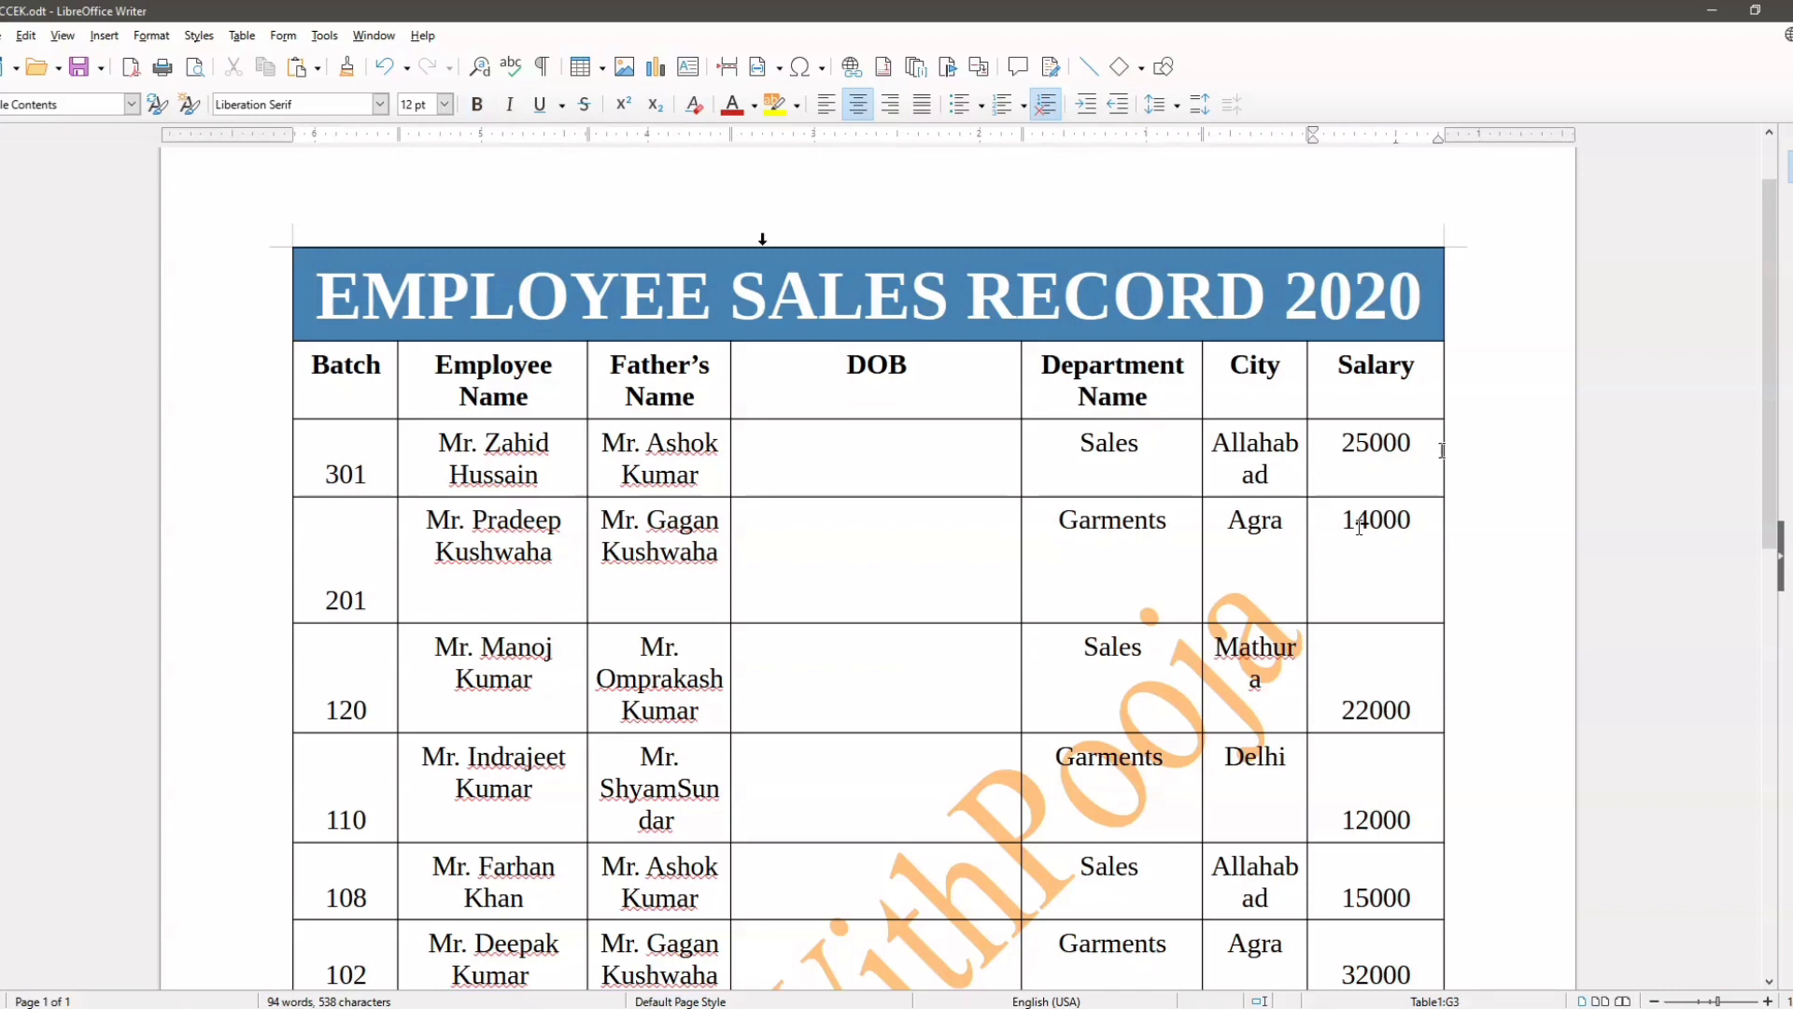
pyautogui.click(242, 37)
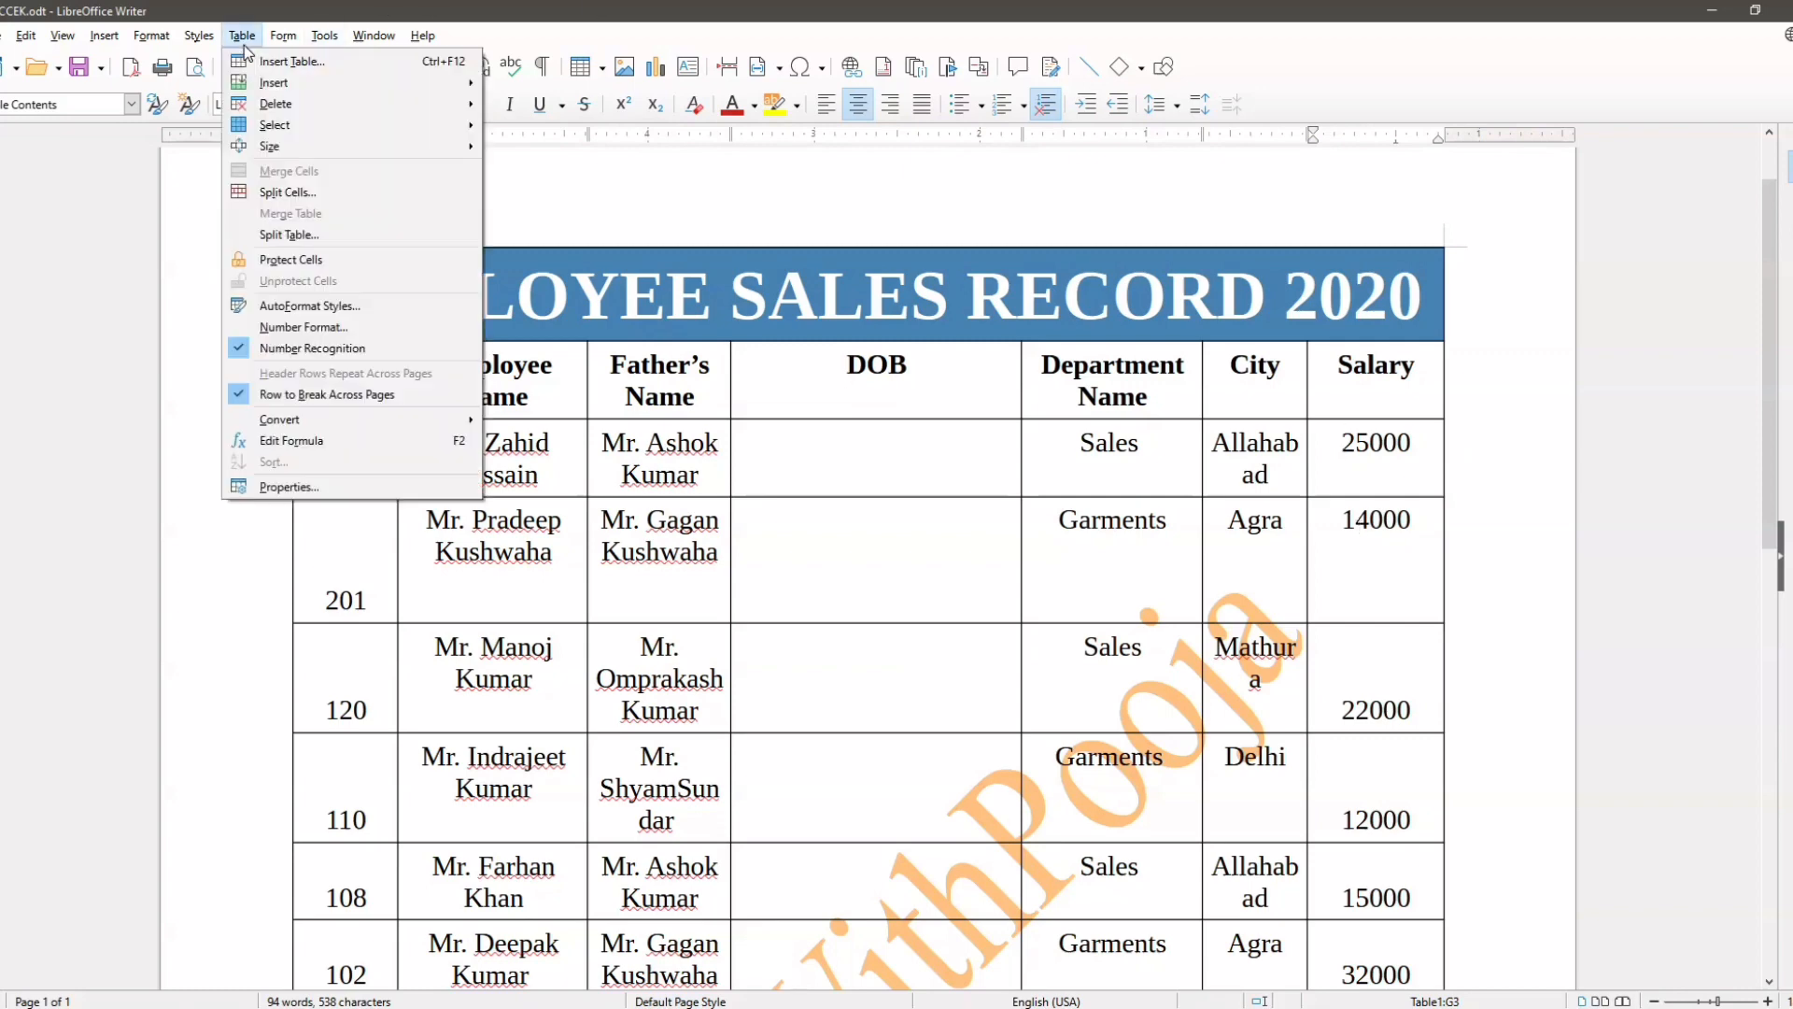
pyautogui.click(301, 328)
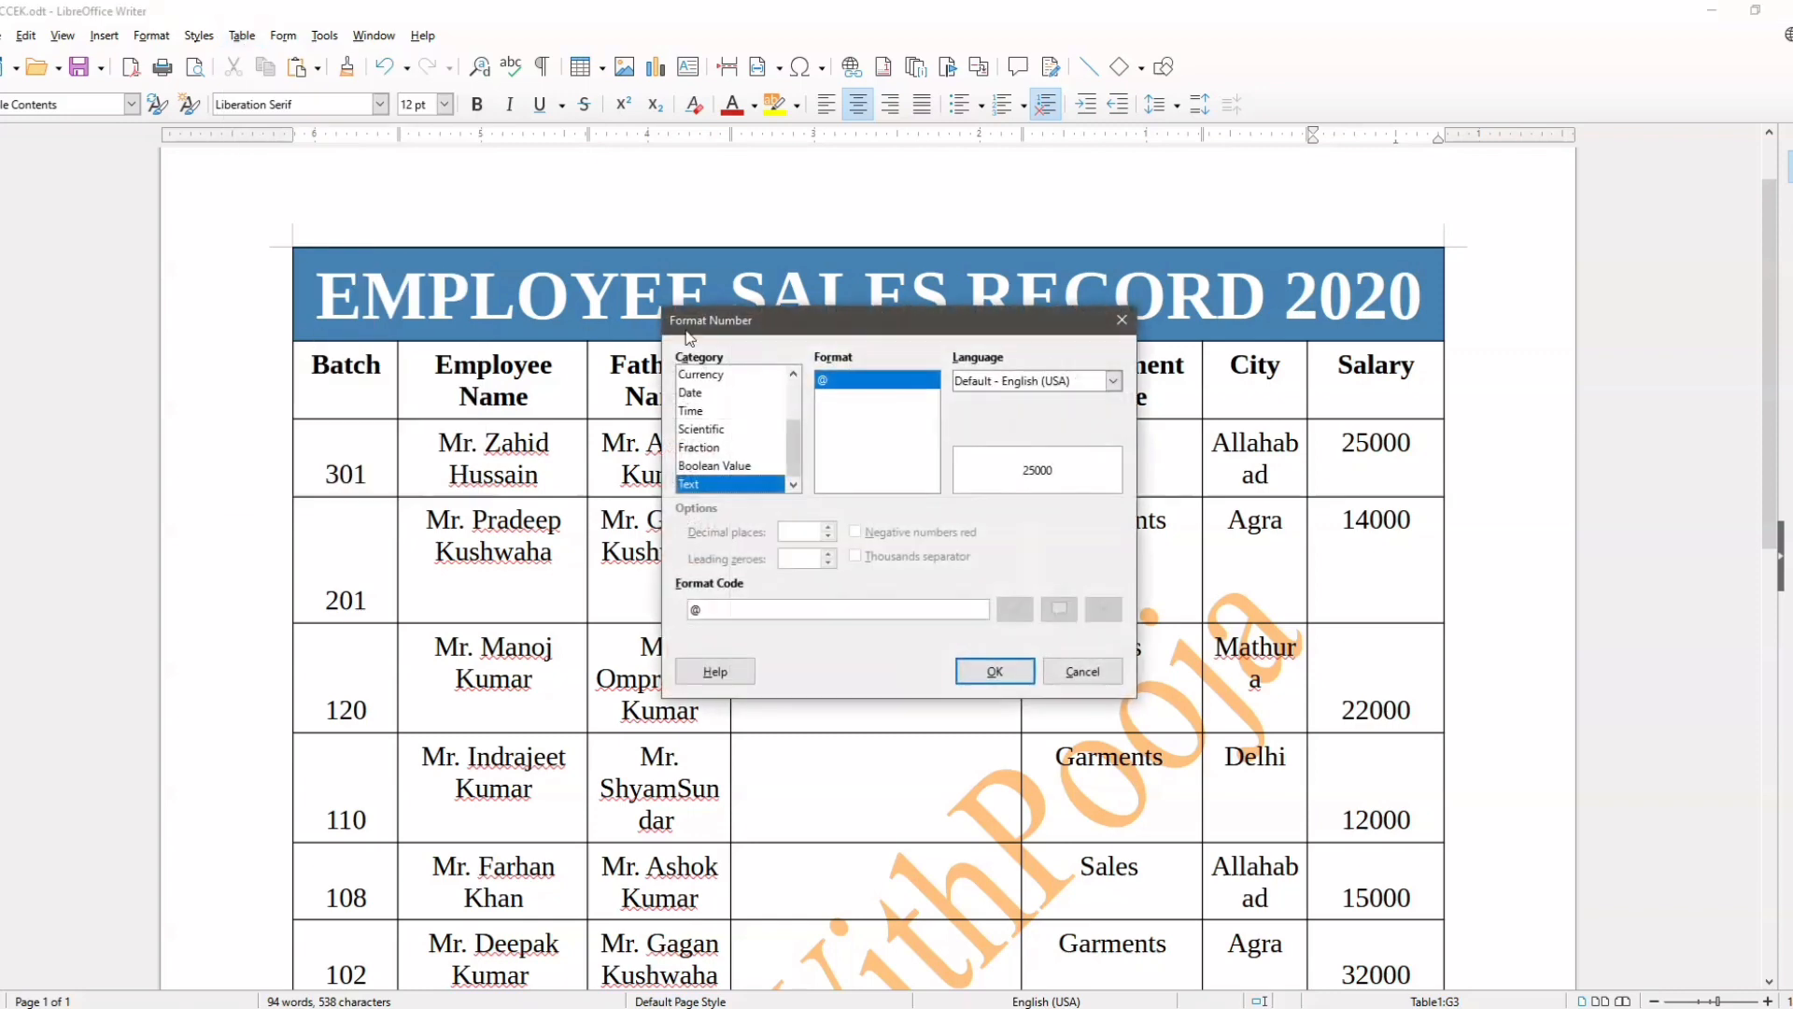
pyautogui.moveTo(798, 316); pyautogui.dragTo(472, 164)
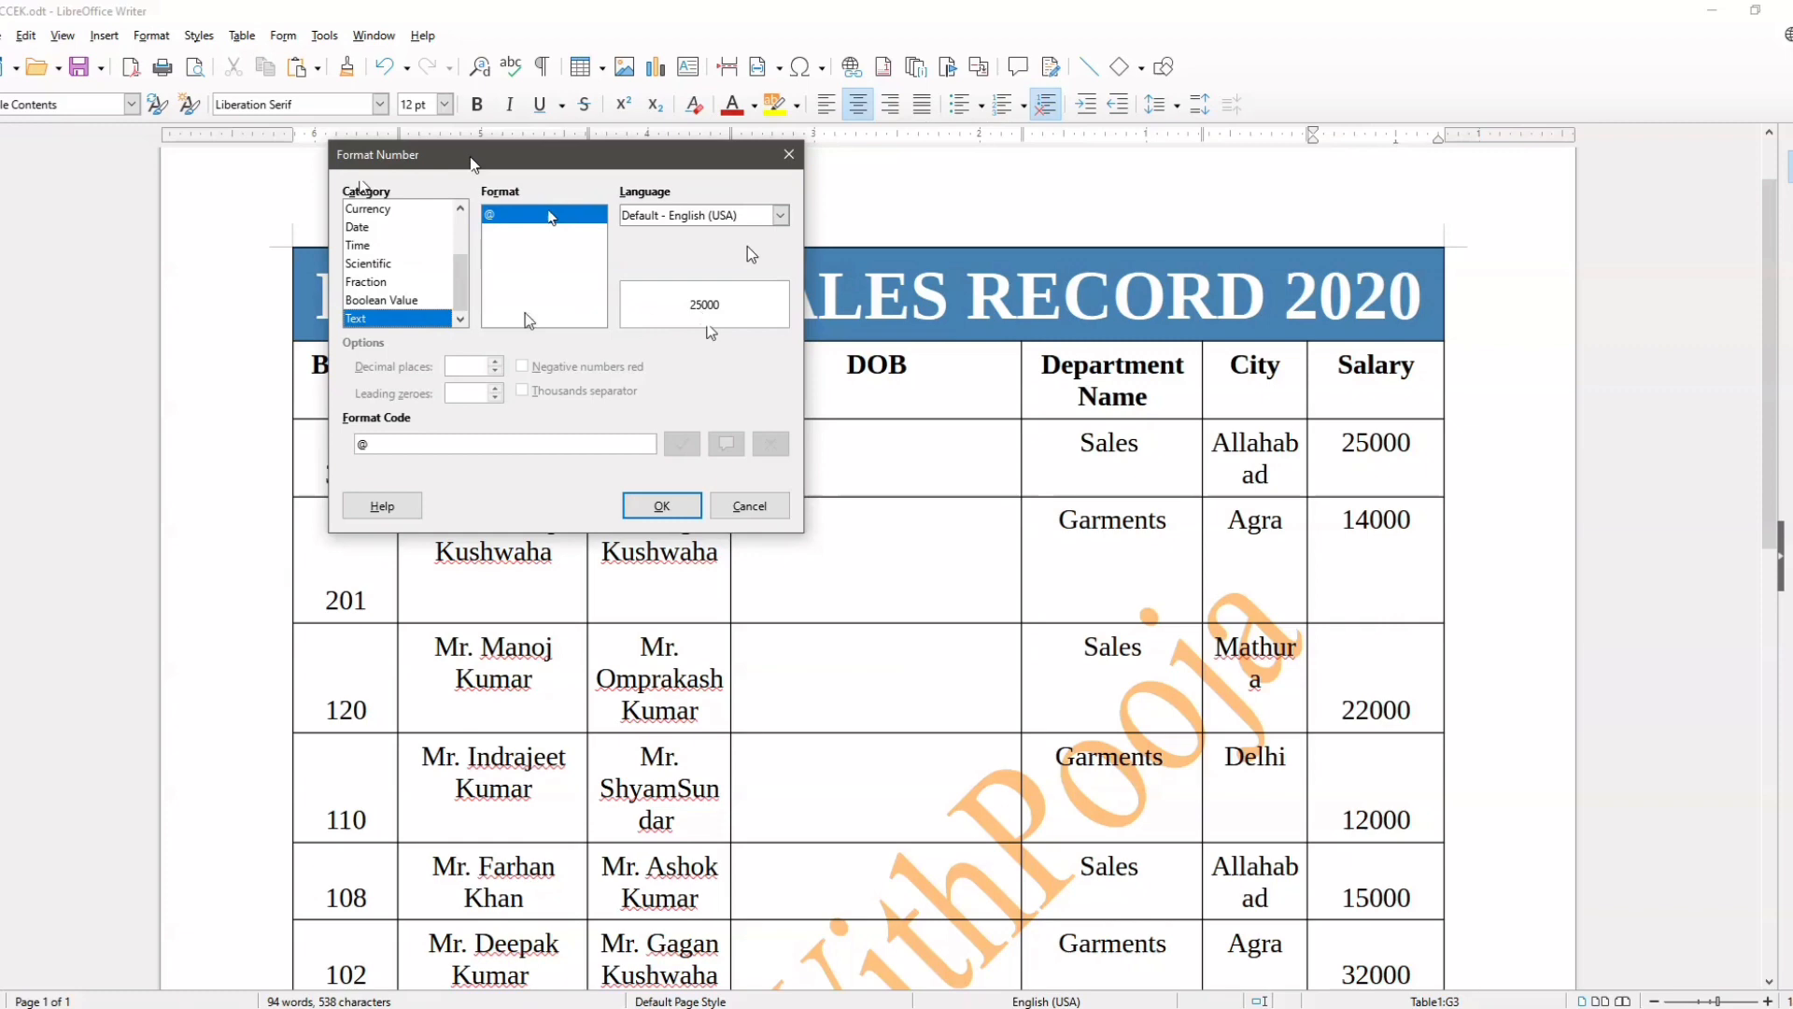
pyautogui.scroll(2, 401, 263)
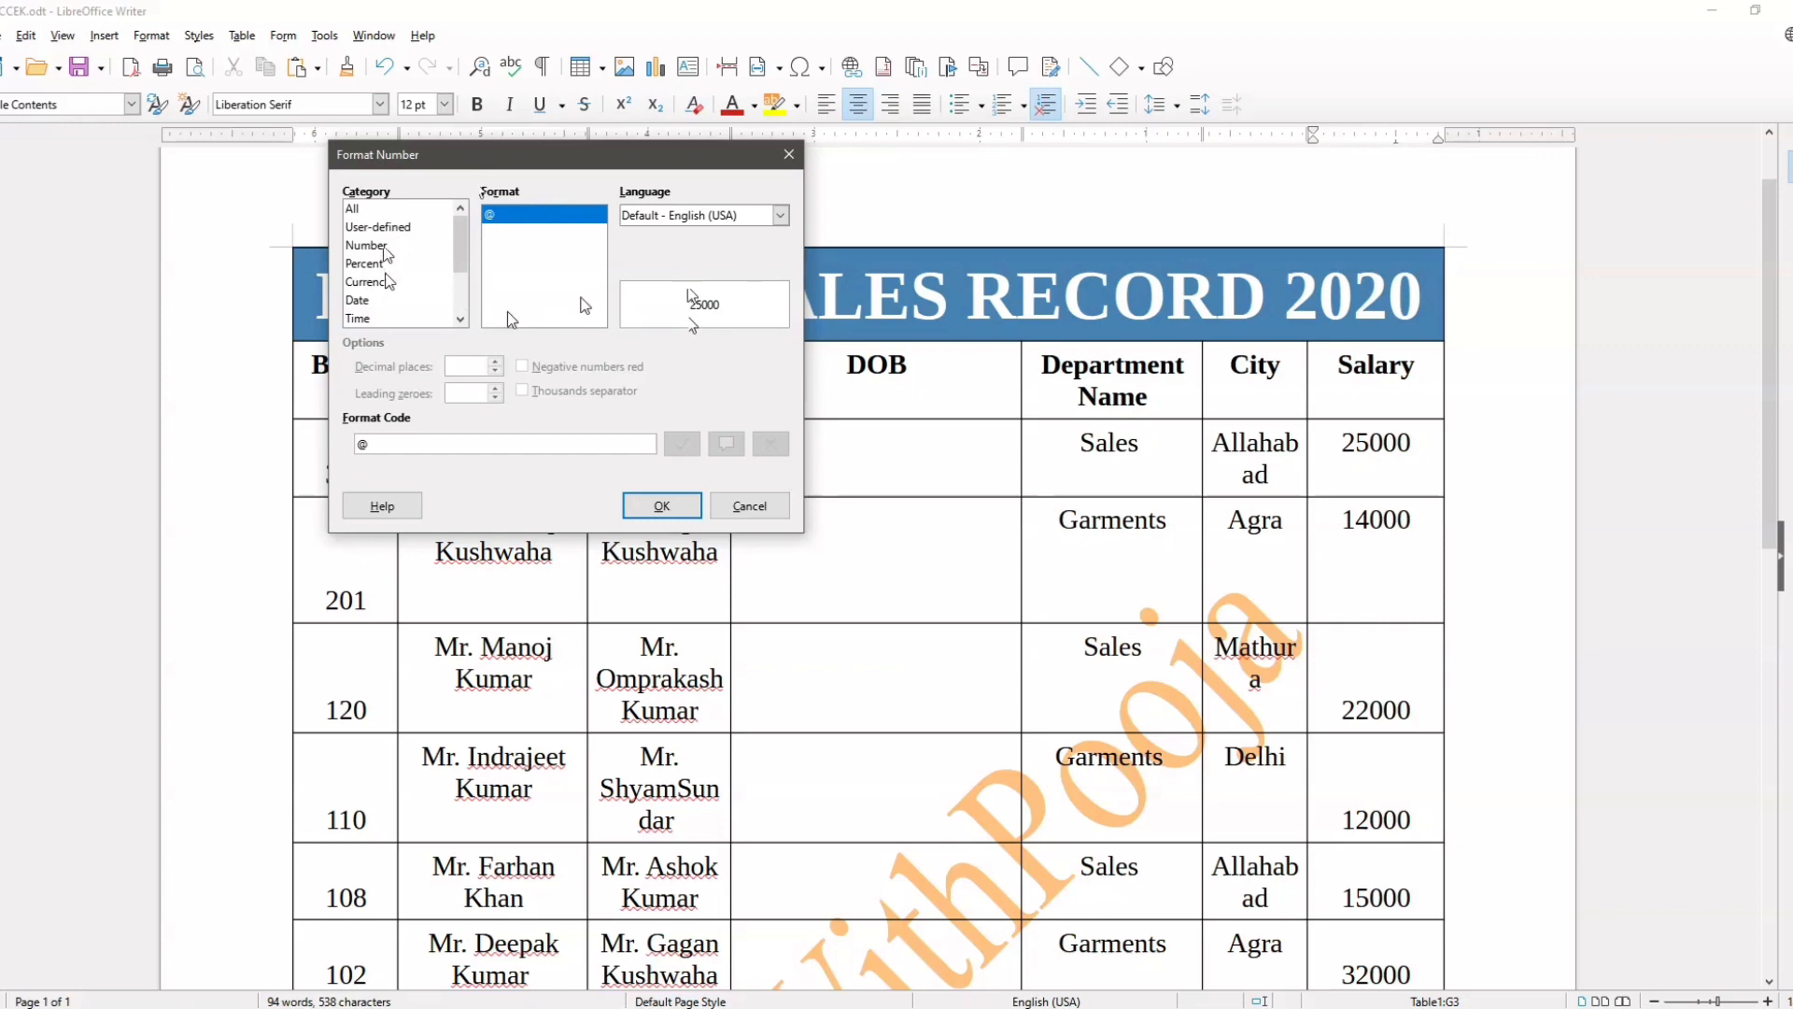
pyautogui.scroll(-1, 390, 280)
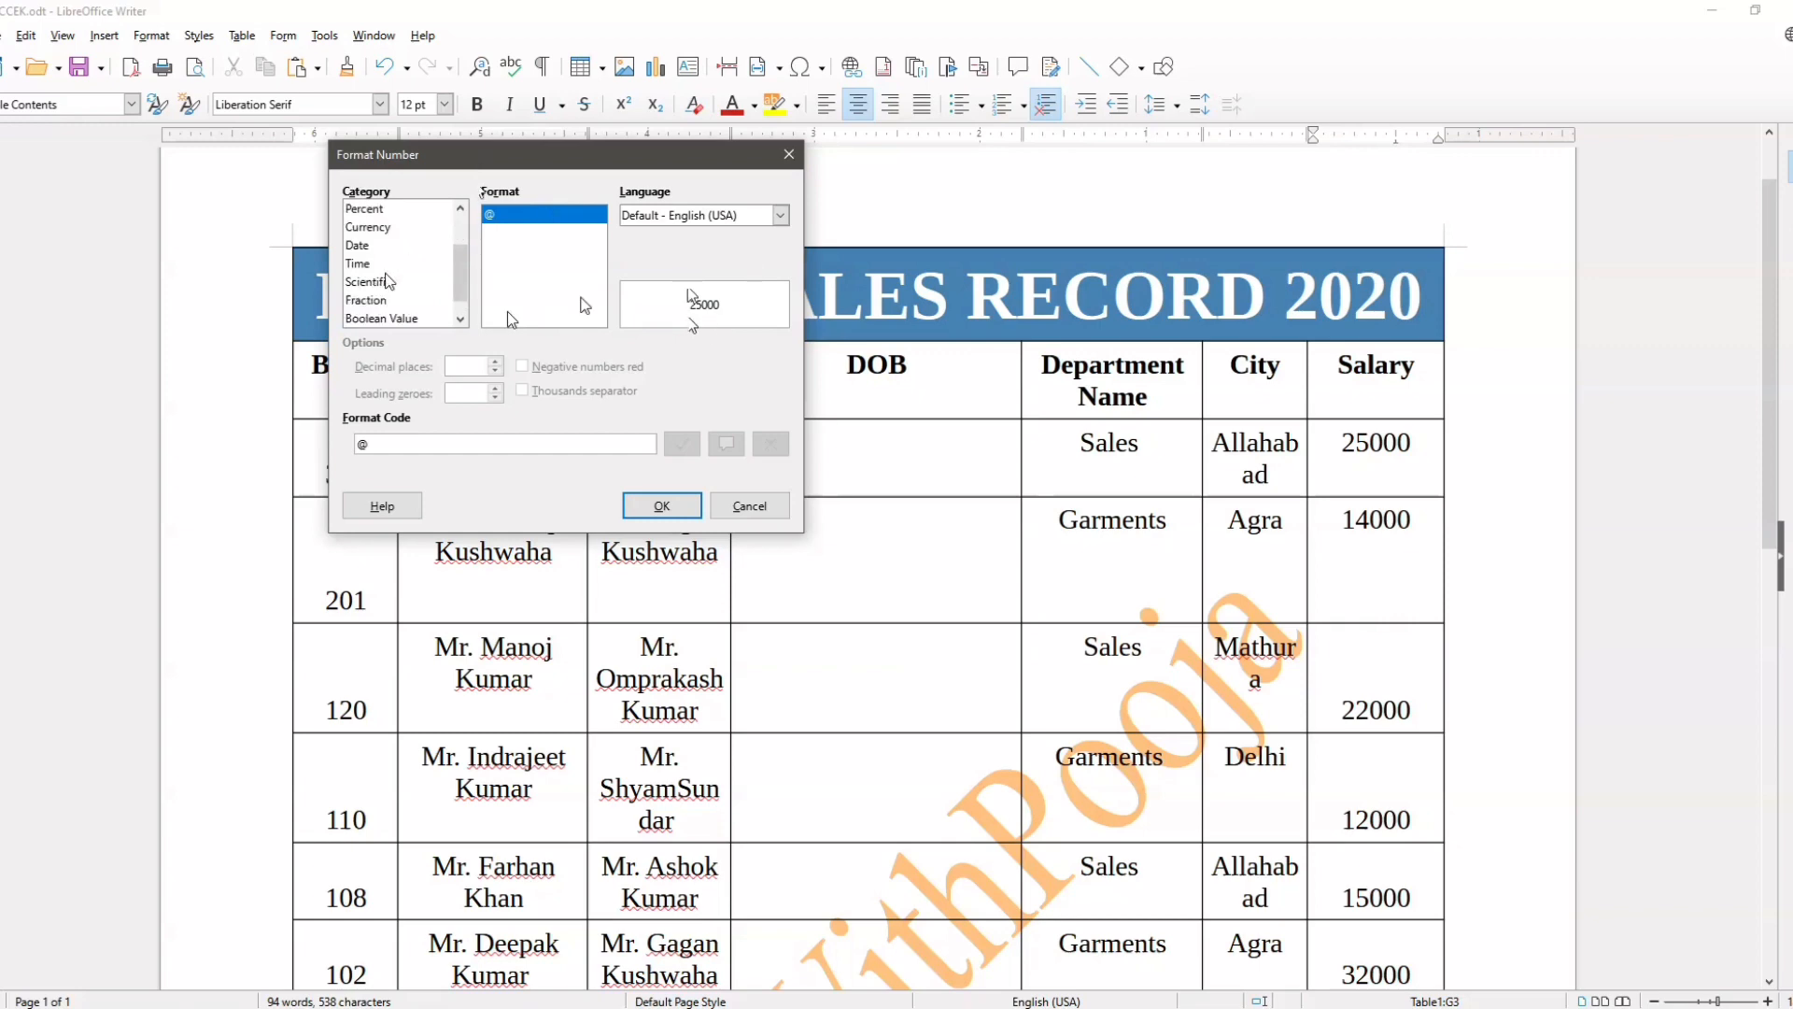
pyautogui.scroll(-1, 389, 281)
pyautogui.scroll(2, 389, 280)
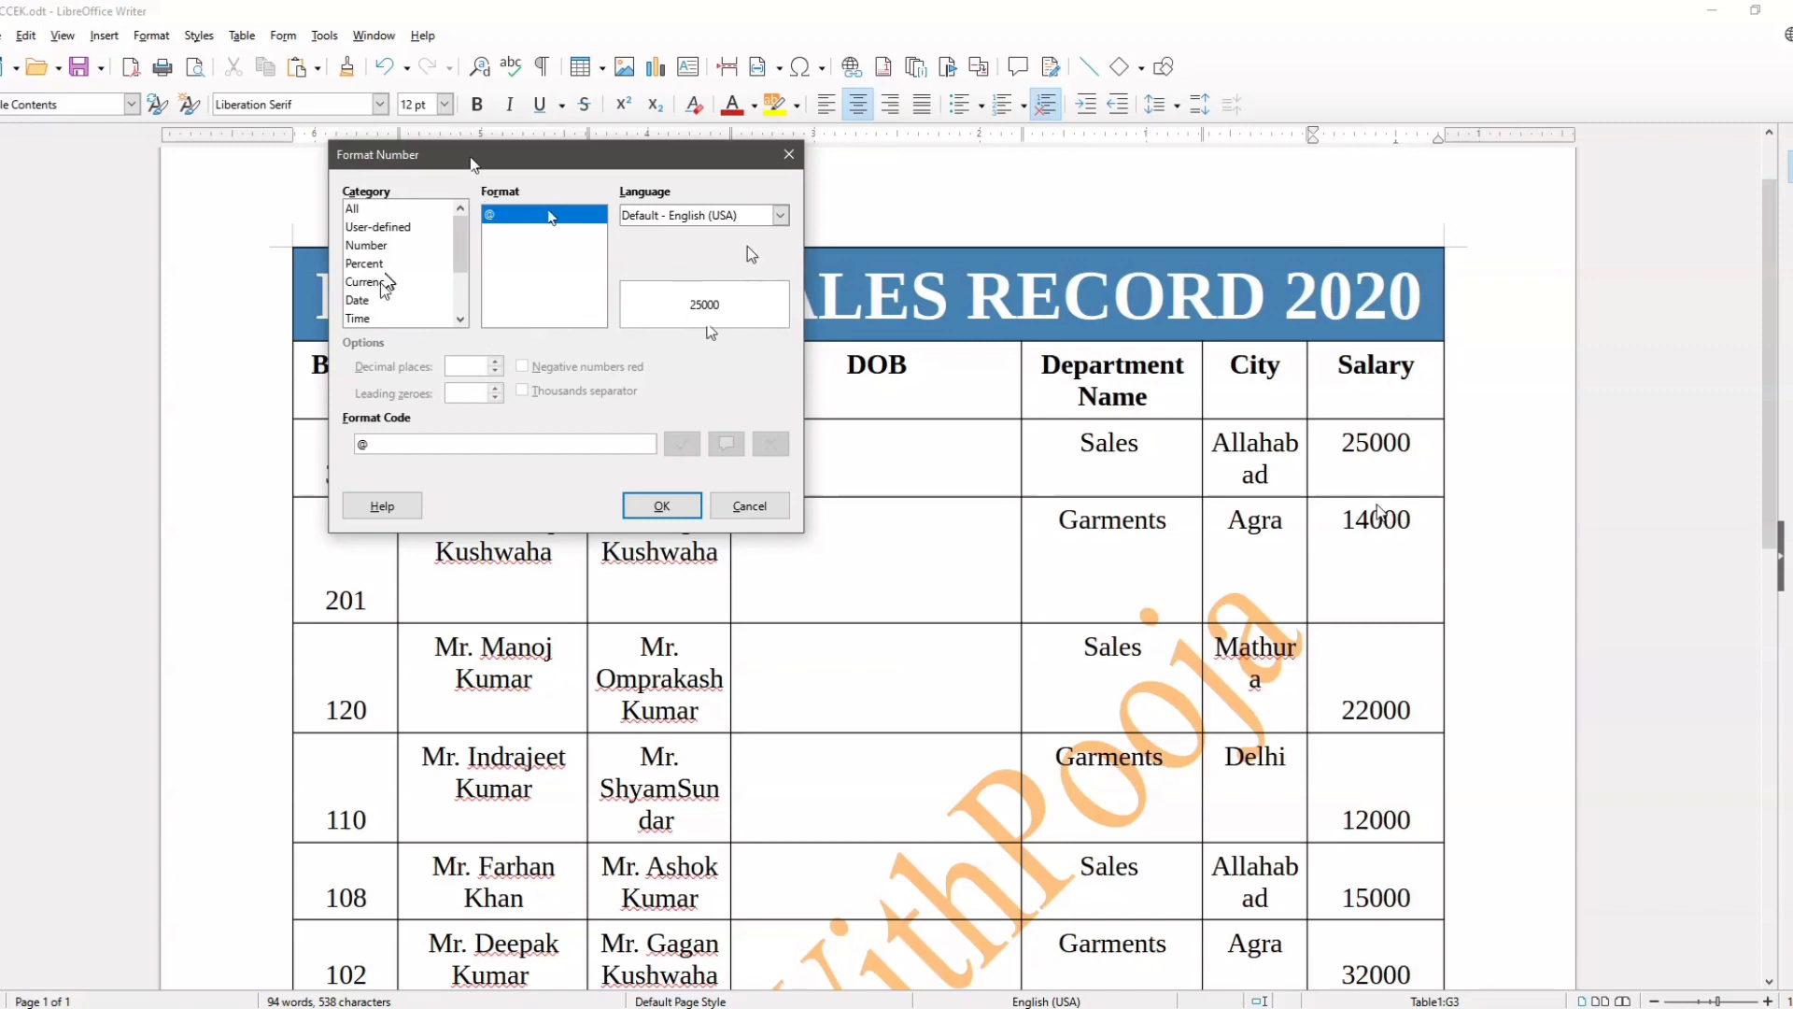
pyautogui.click(381, 282)
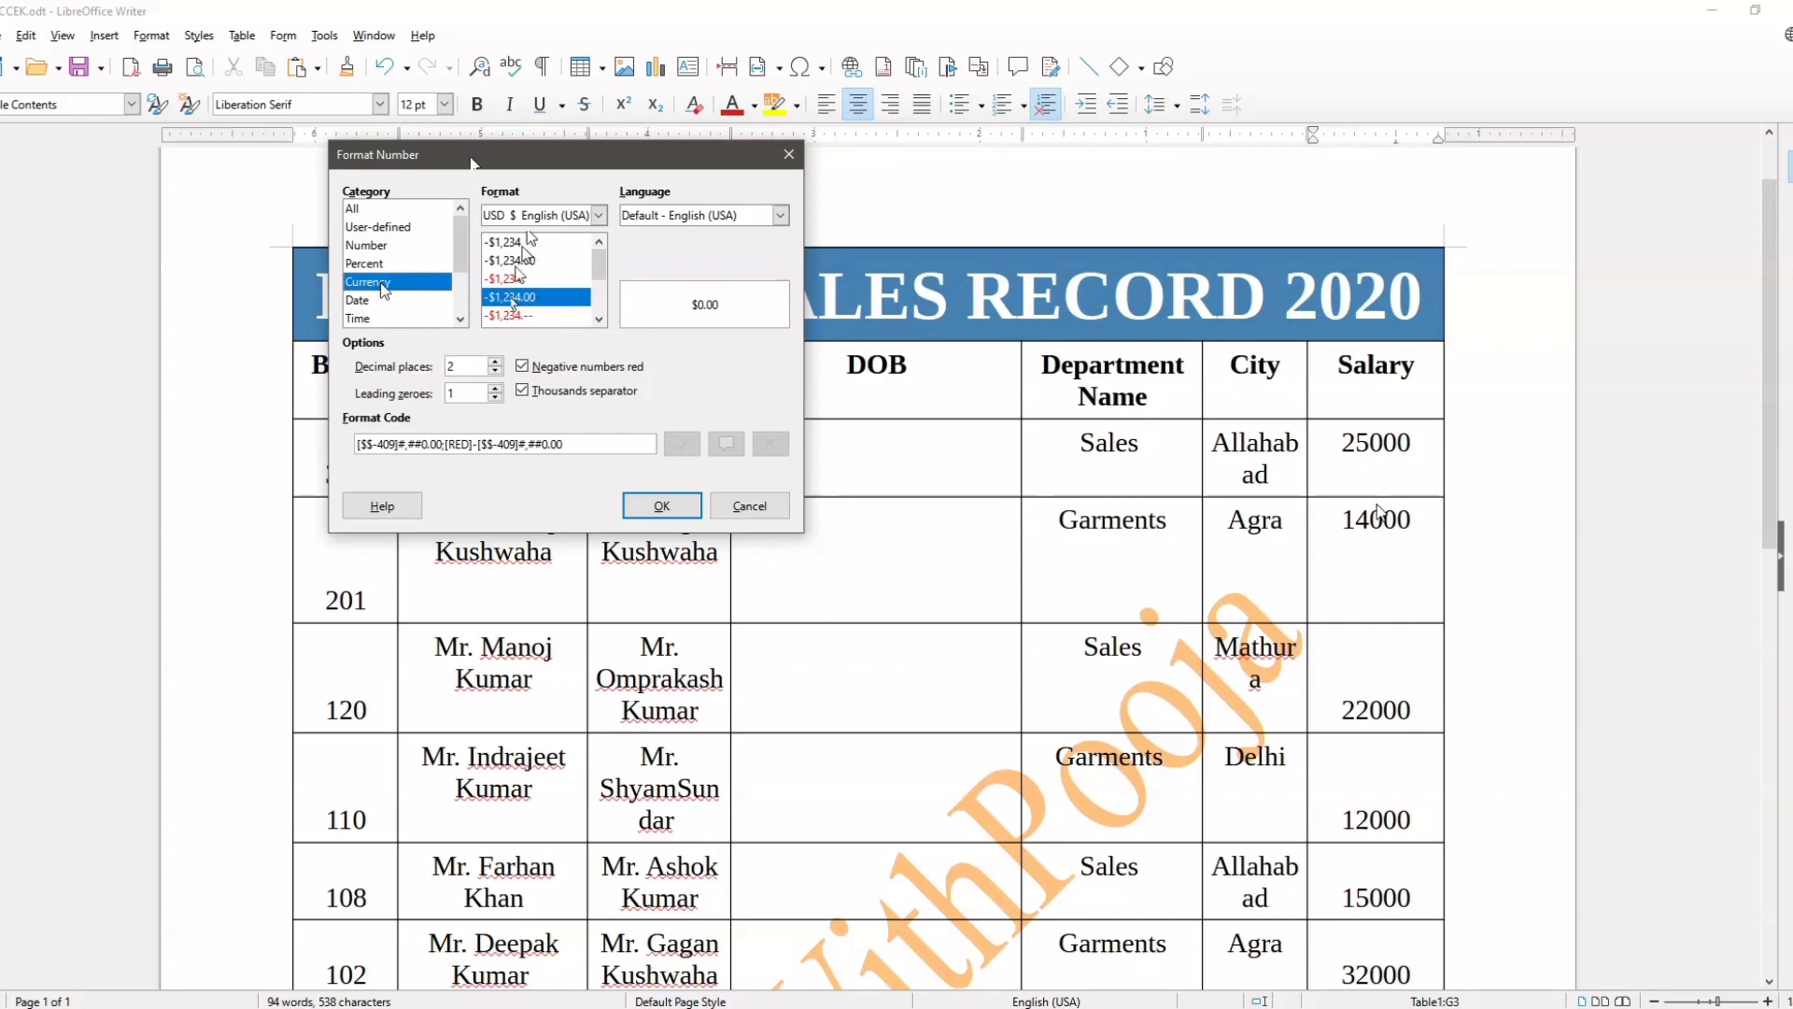
pyautogui.click(662, 509)
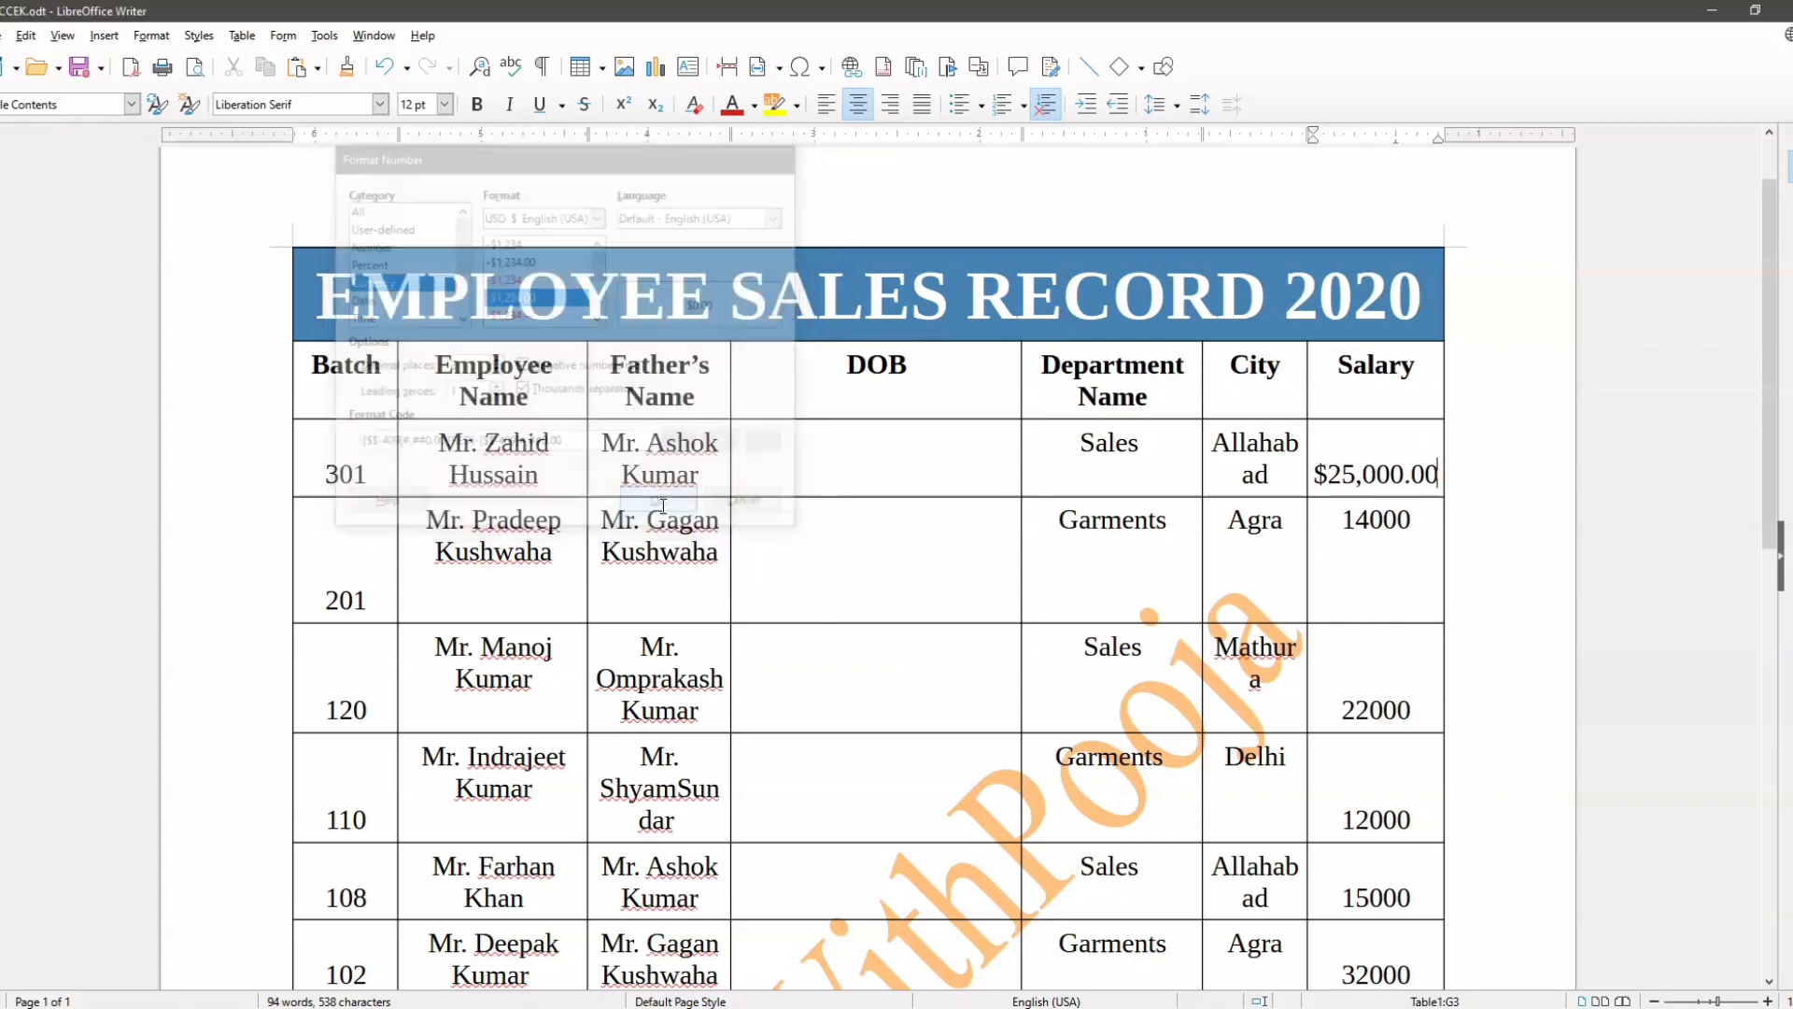
# Step: Change the number format of the first employee's Salary cell to the INR ₹ Hindi currency
pyautogui.click(1768, 1000)
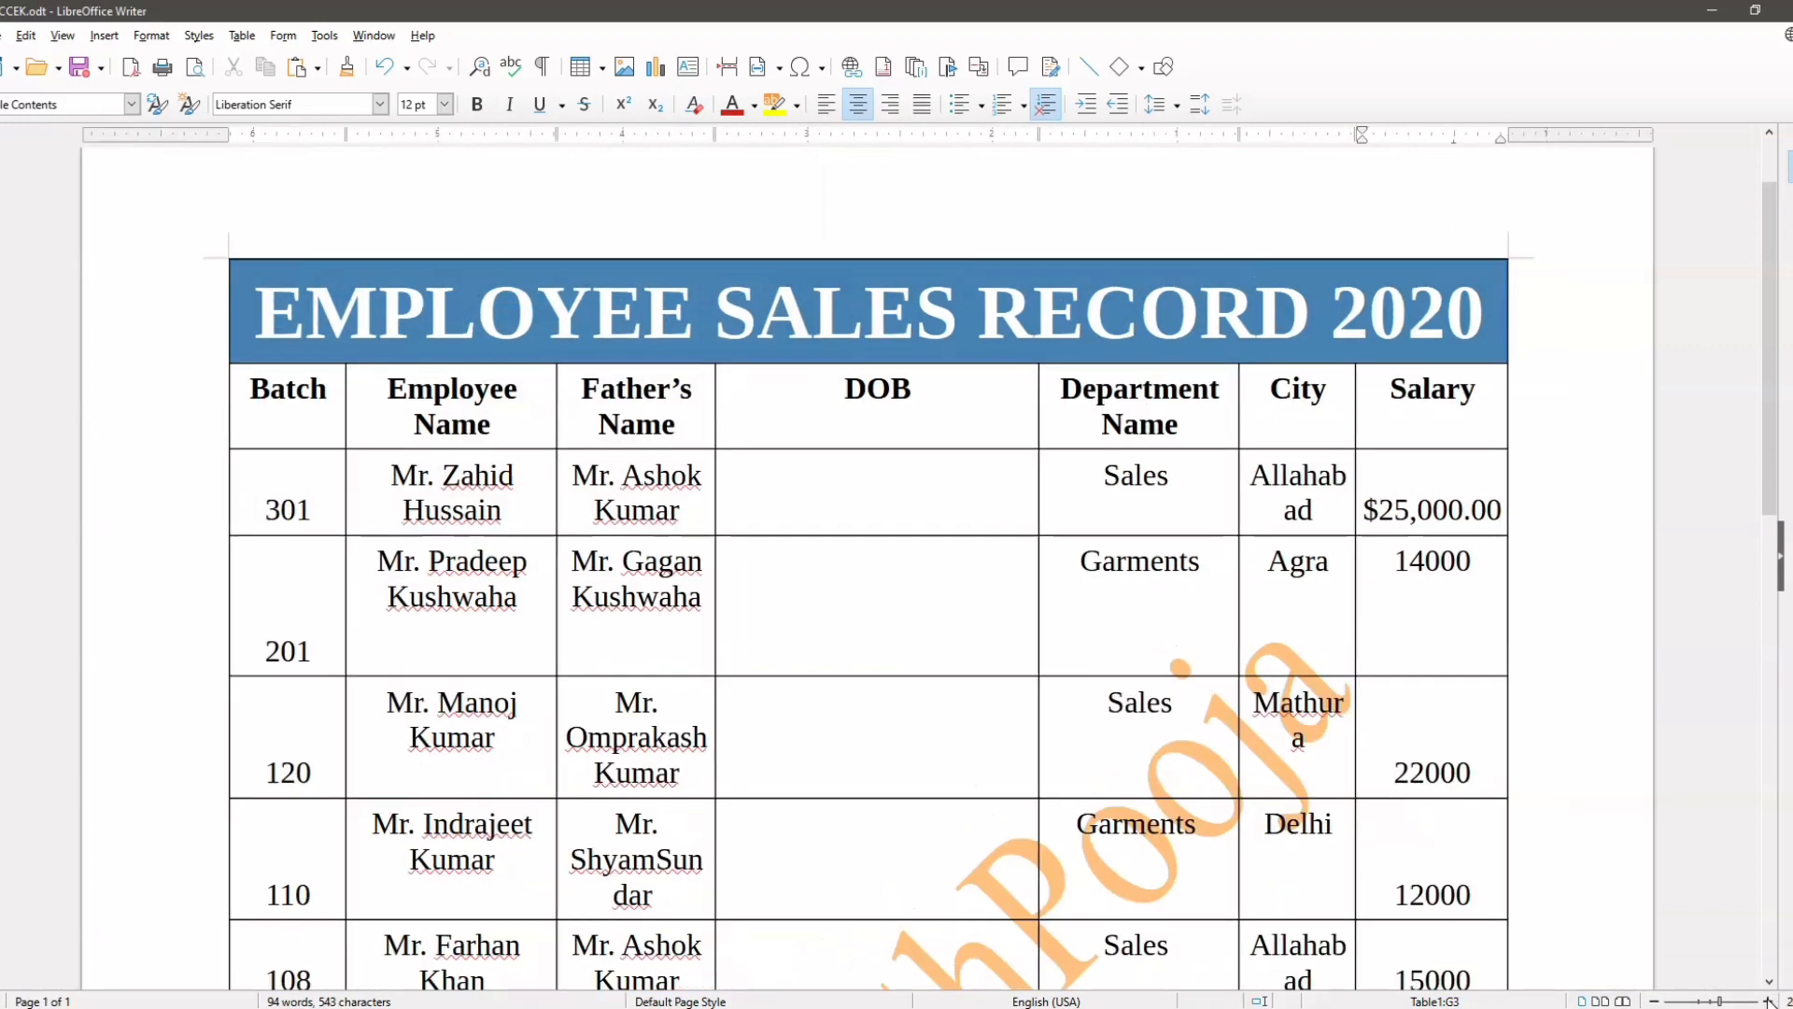
pyautogui.click(1768, 1000)
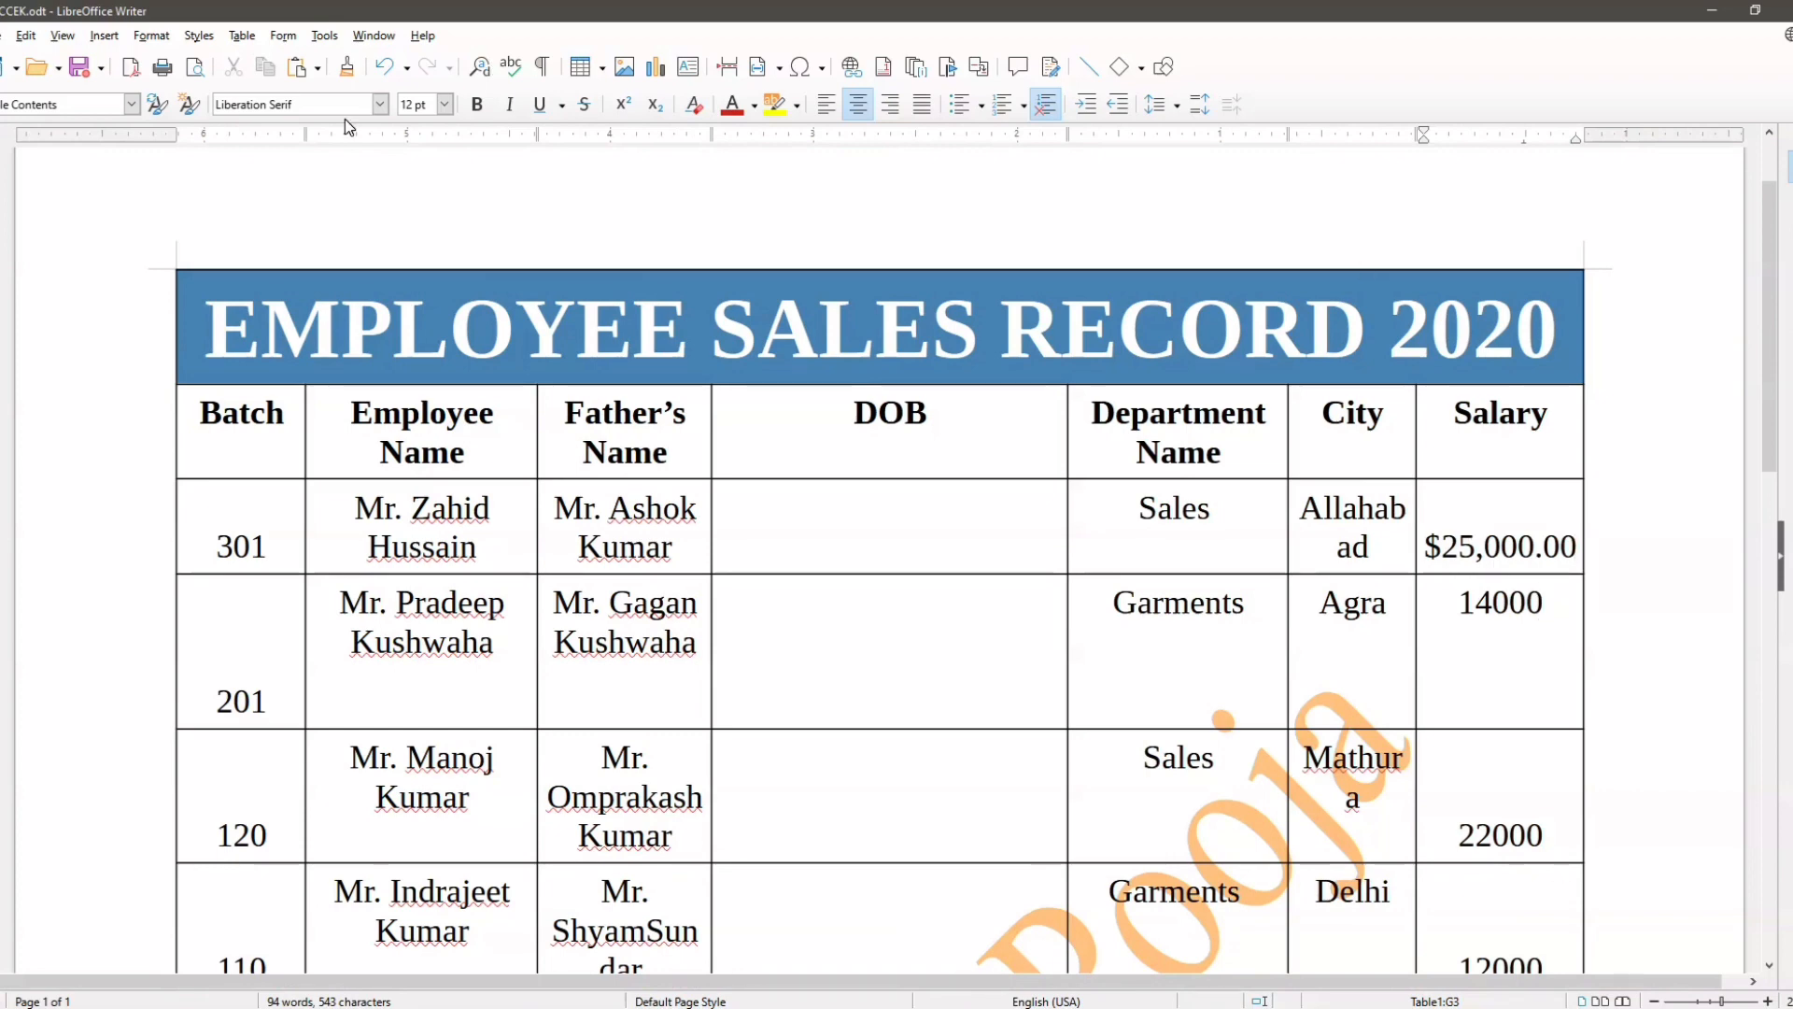
pyautogui.click(242, 37)
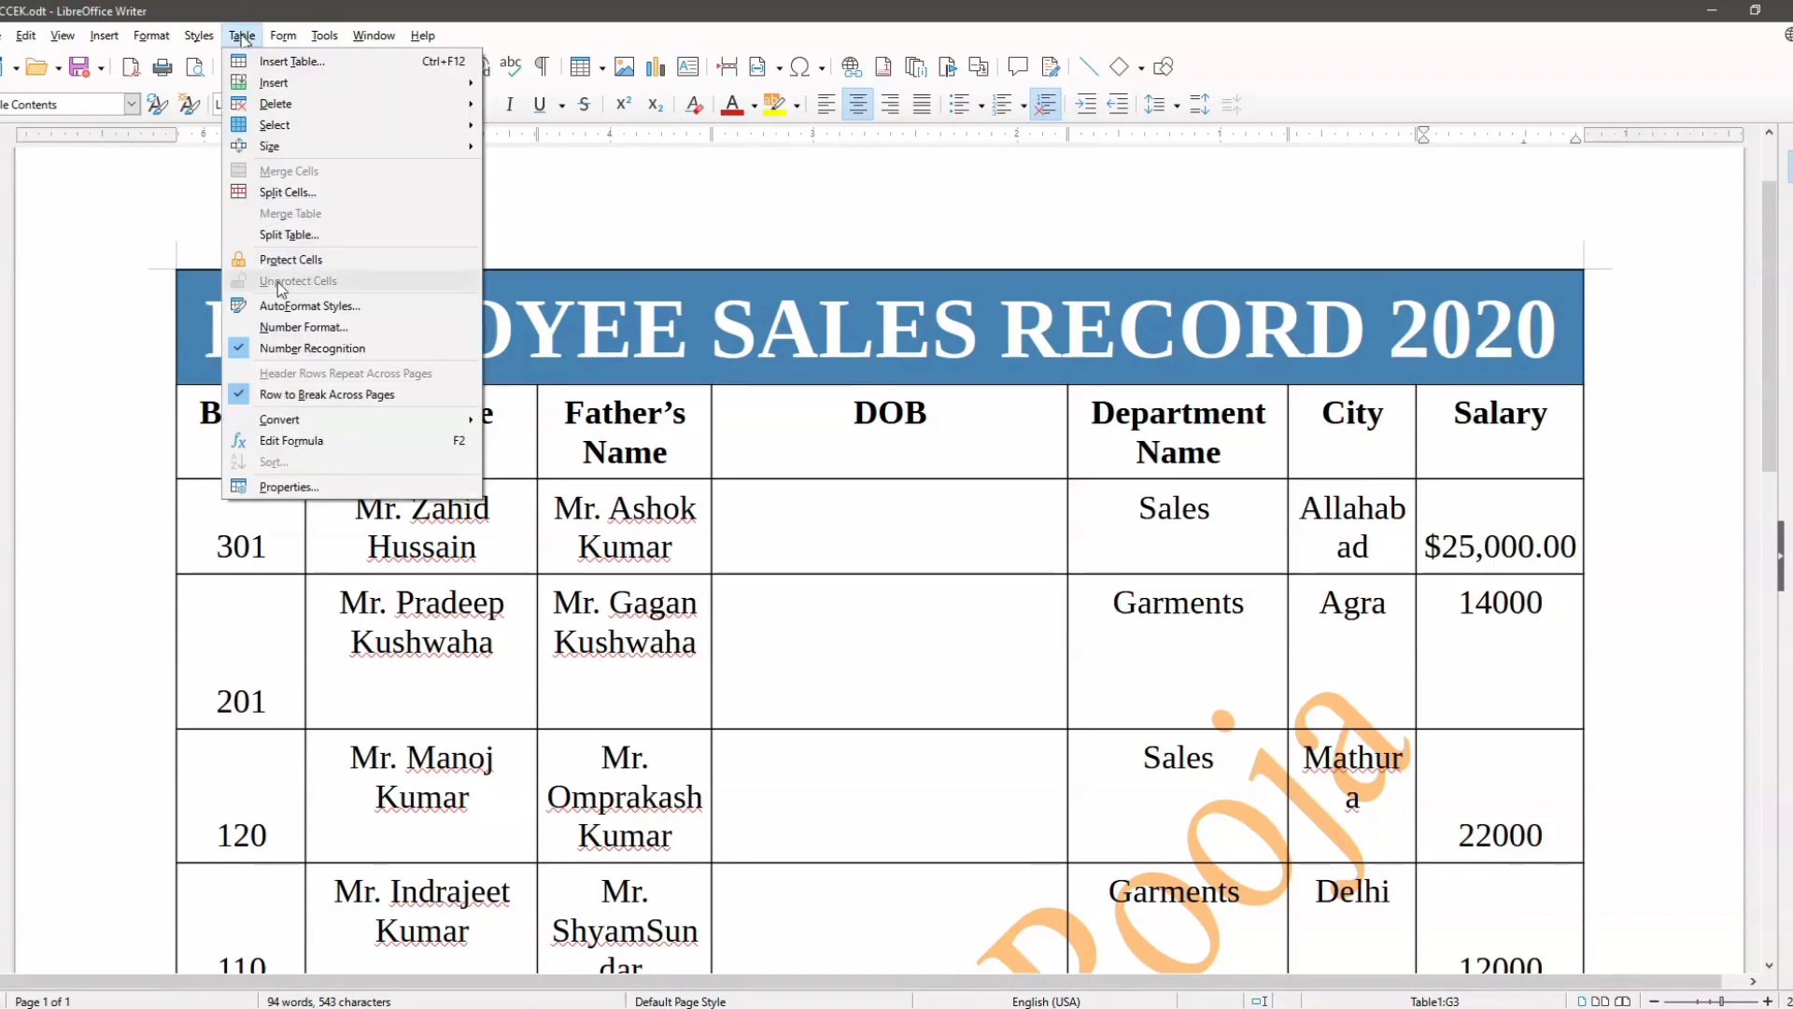
pyautogui.click(308, 328)
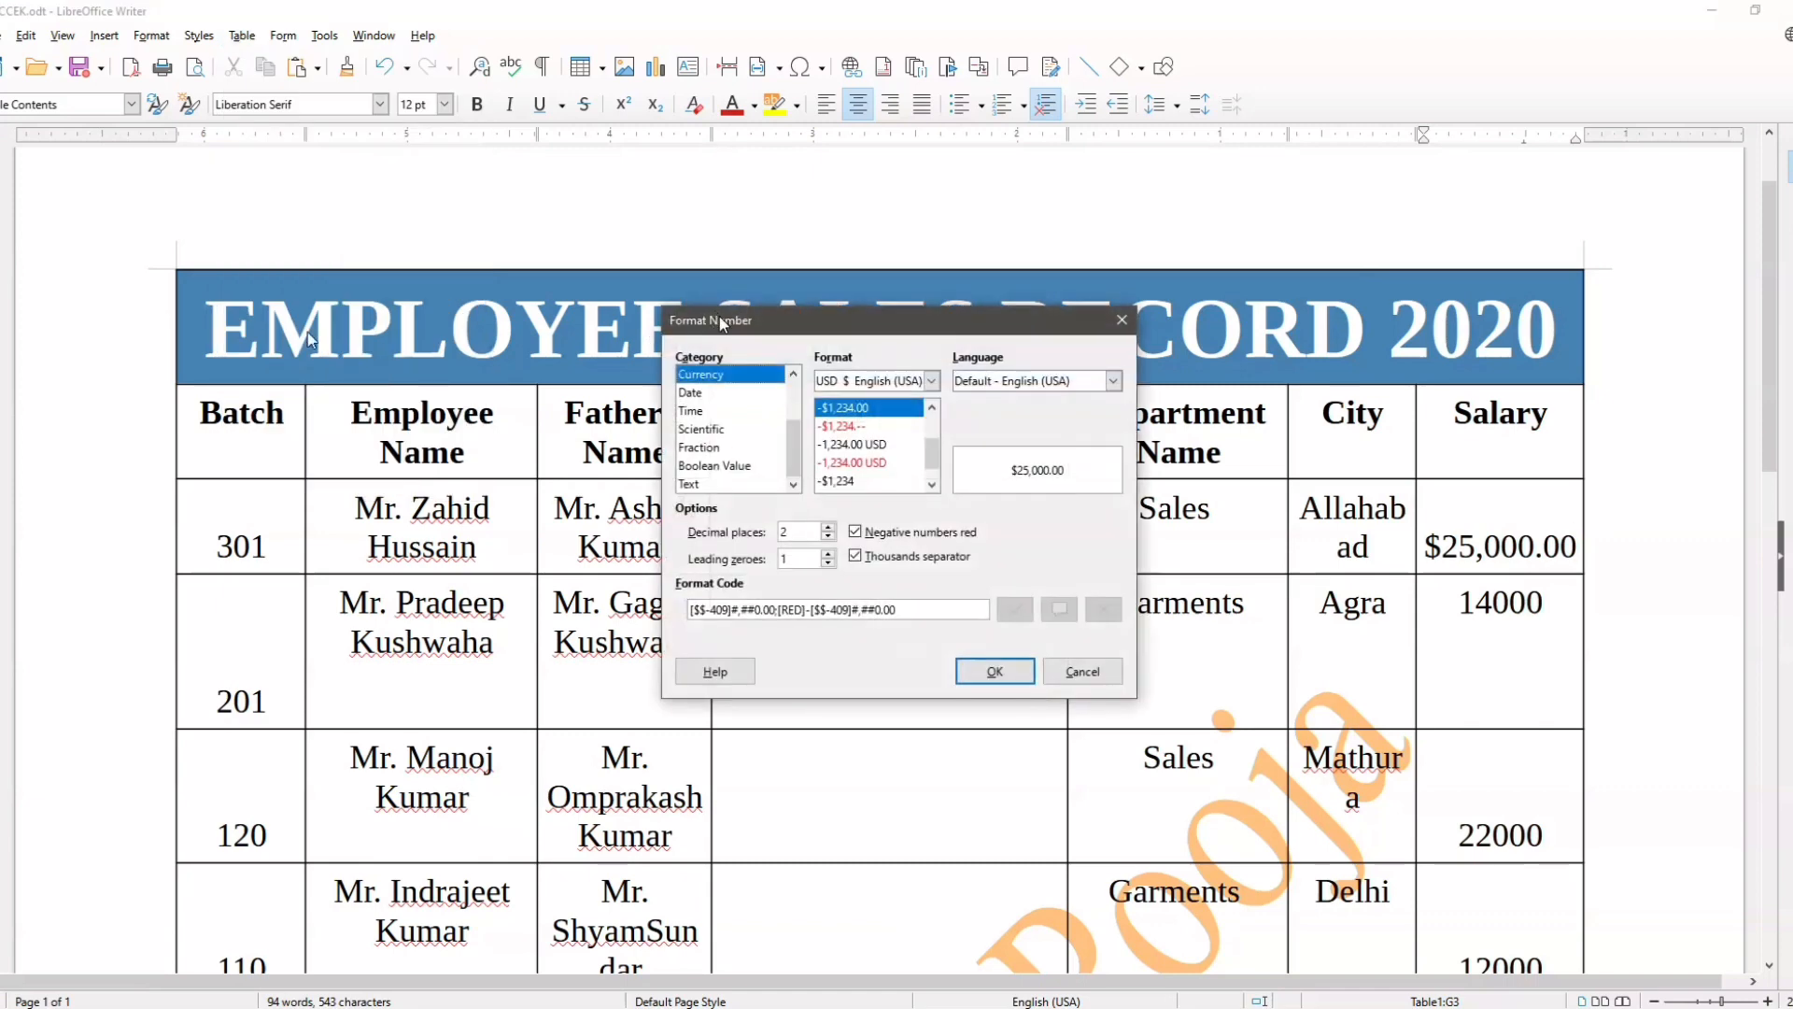
pyautogui.moveTo(723, 324); pyautogui.dragTo(291, 125)
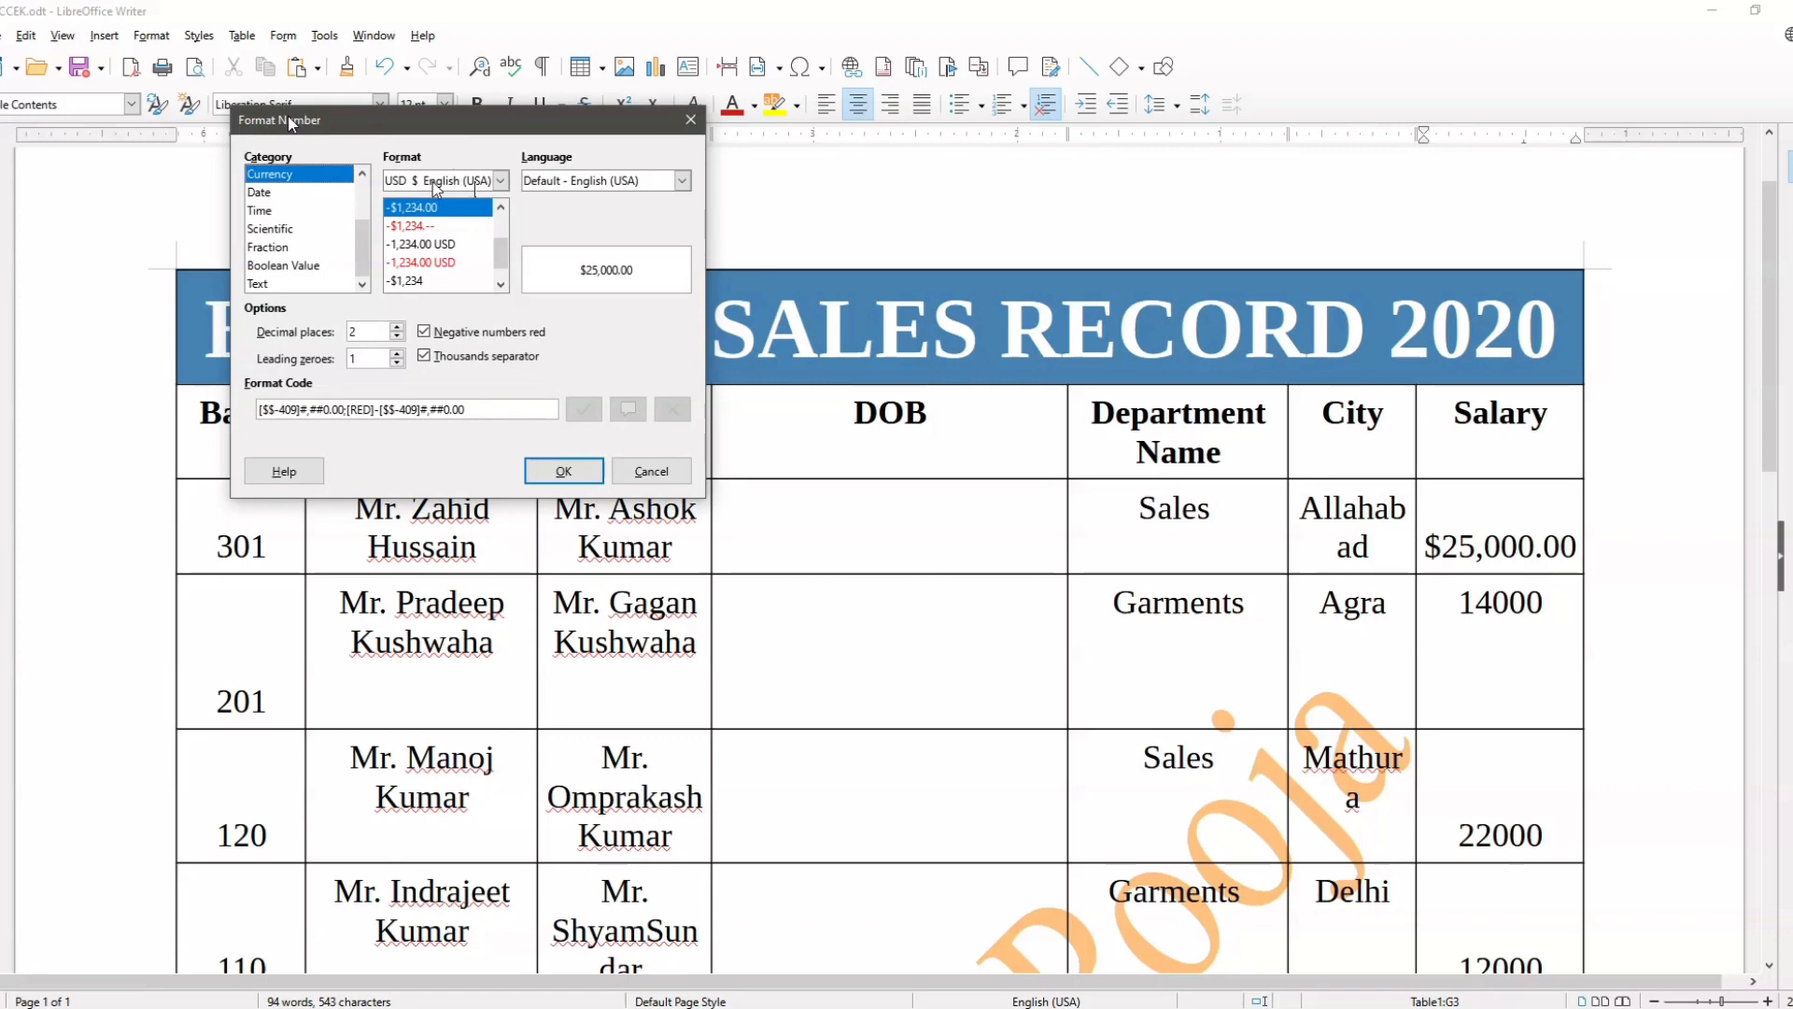
pyautogui.click(503, 186)
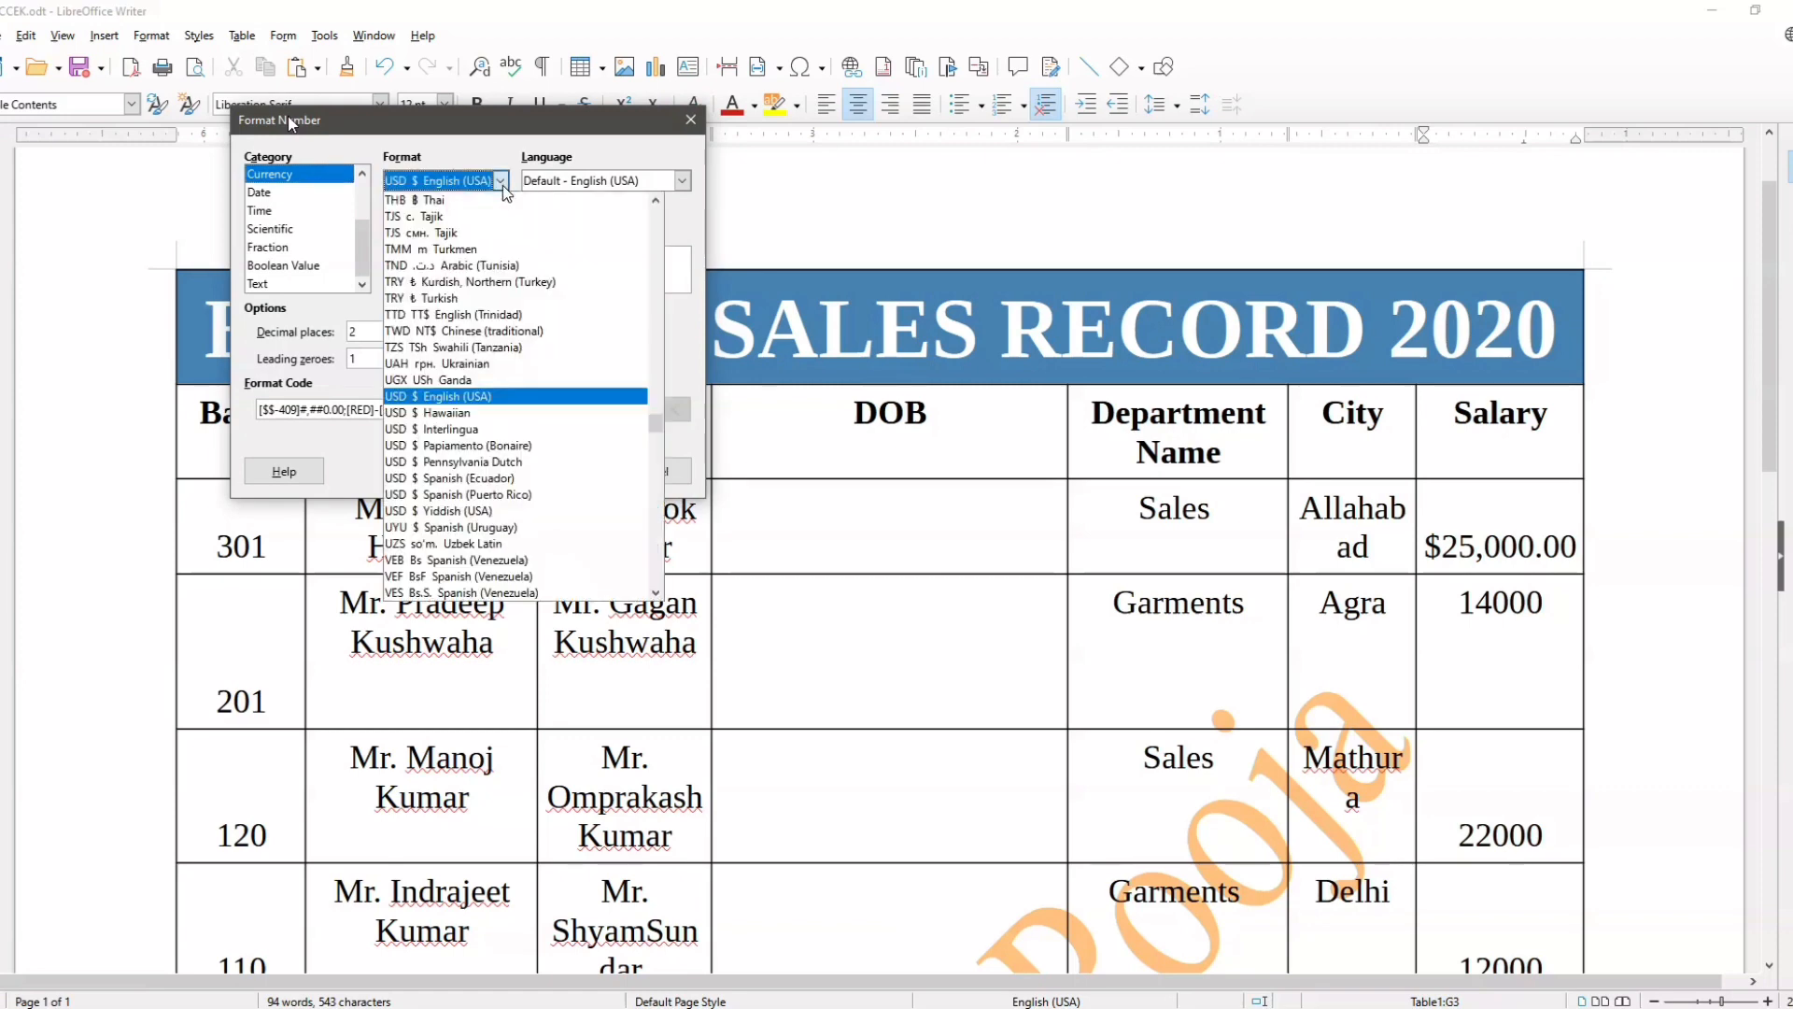
pyautogui.scroll(15, 558, 431)
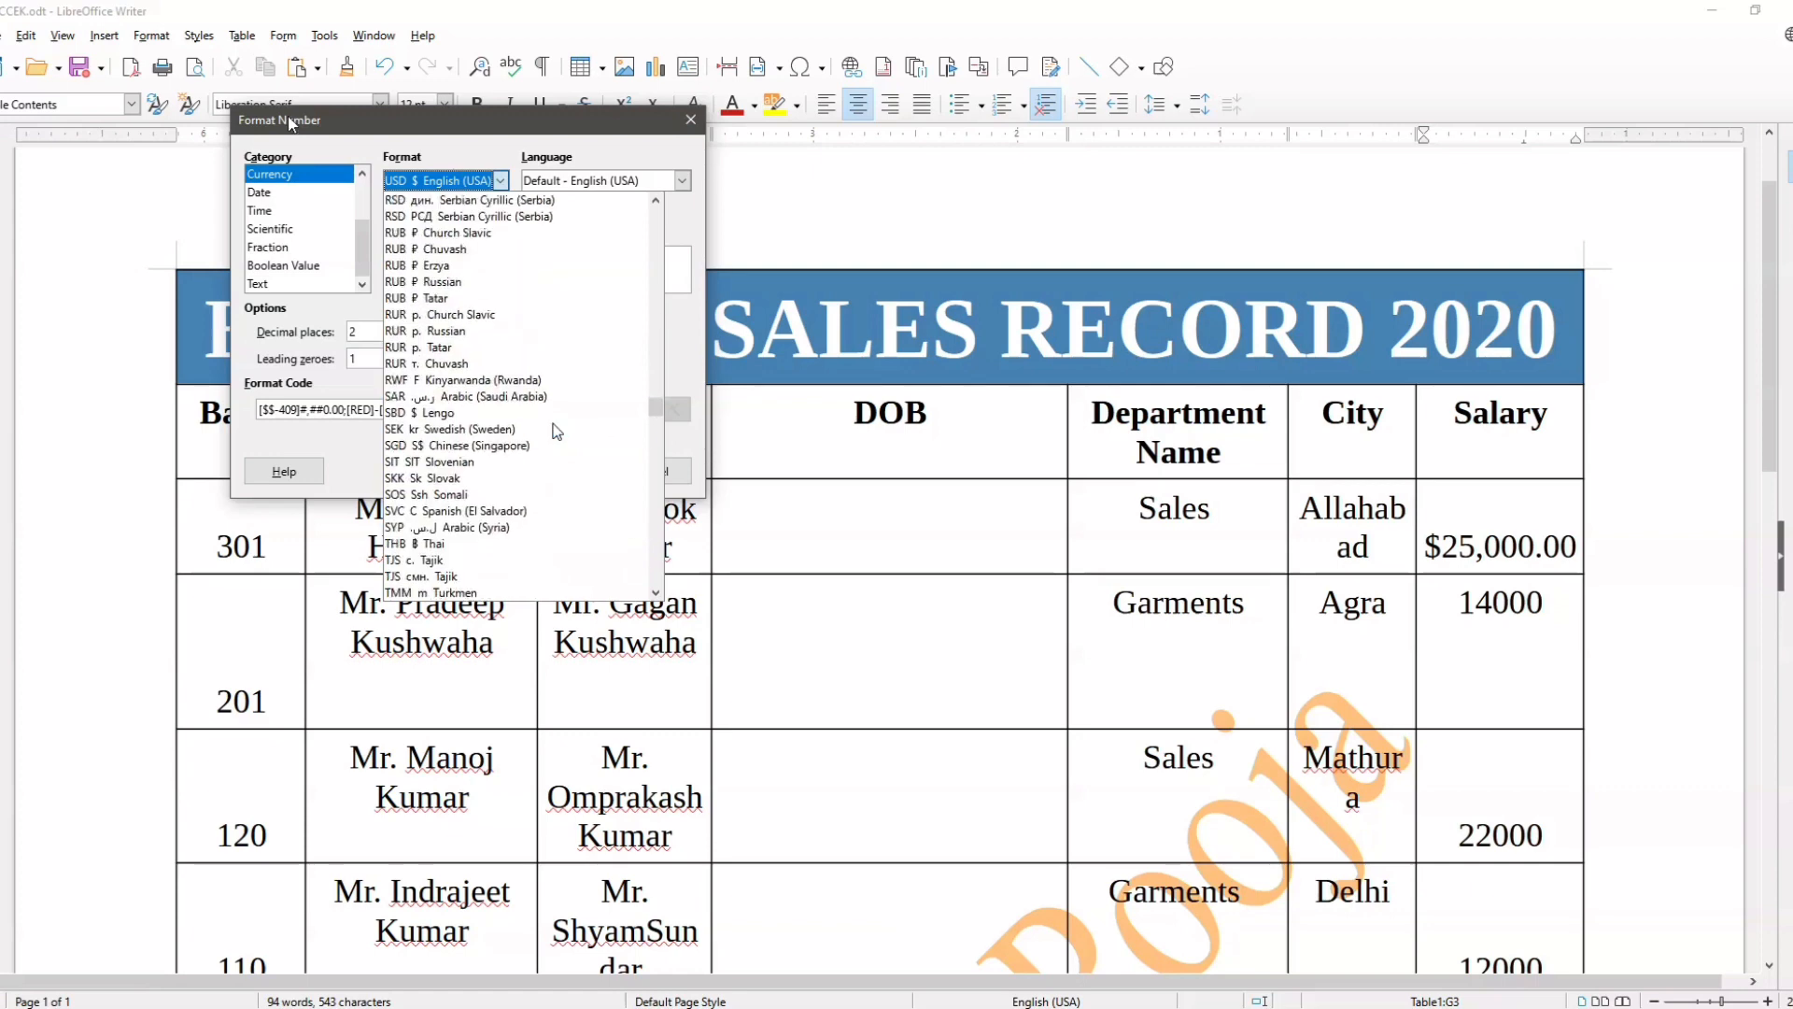
pyautogui.scroll(15, 558, 432)
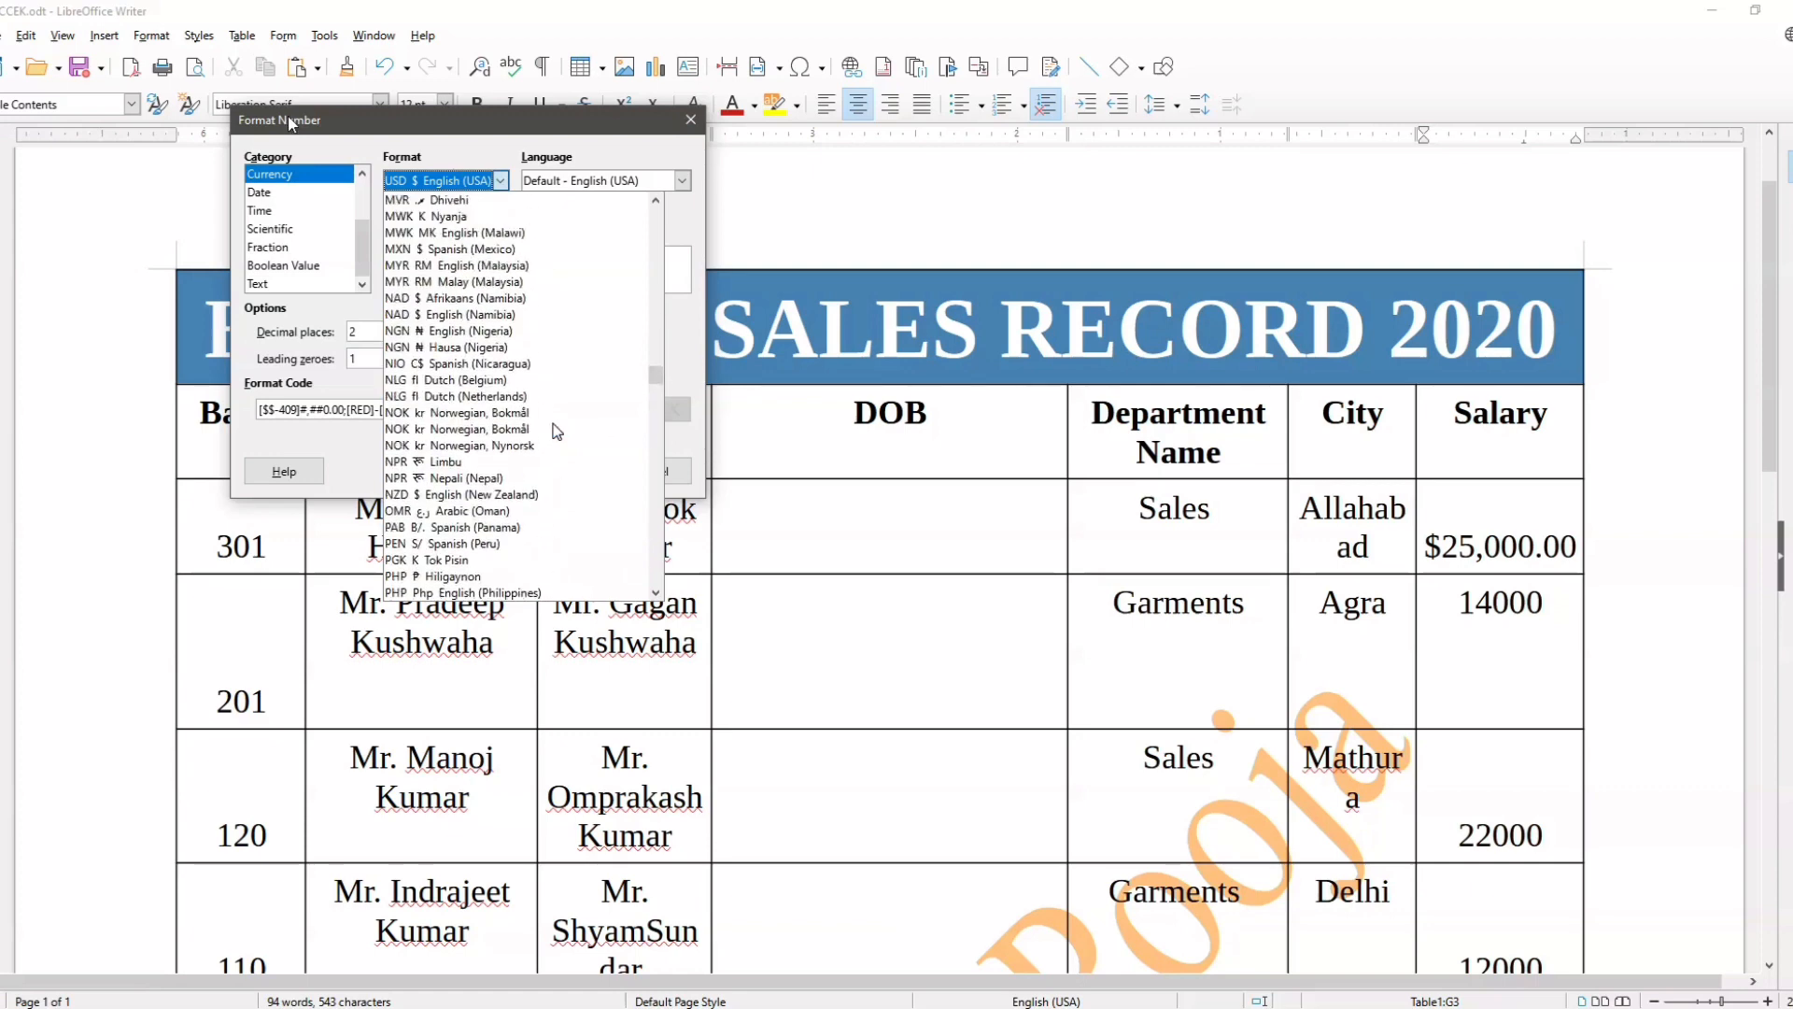
pyautogui.scroll(7, 558, 432)
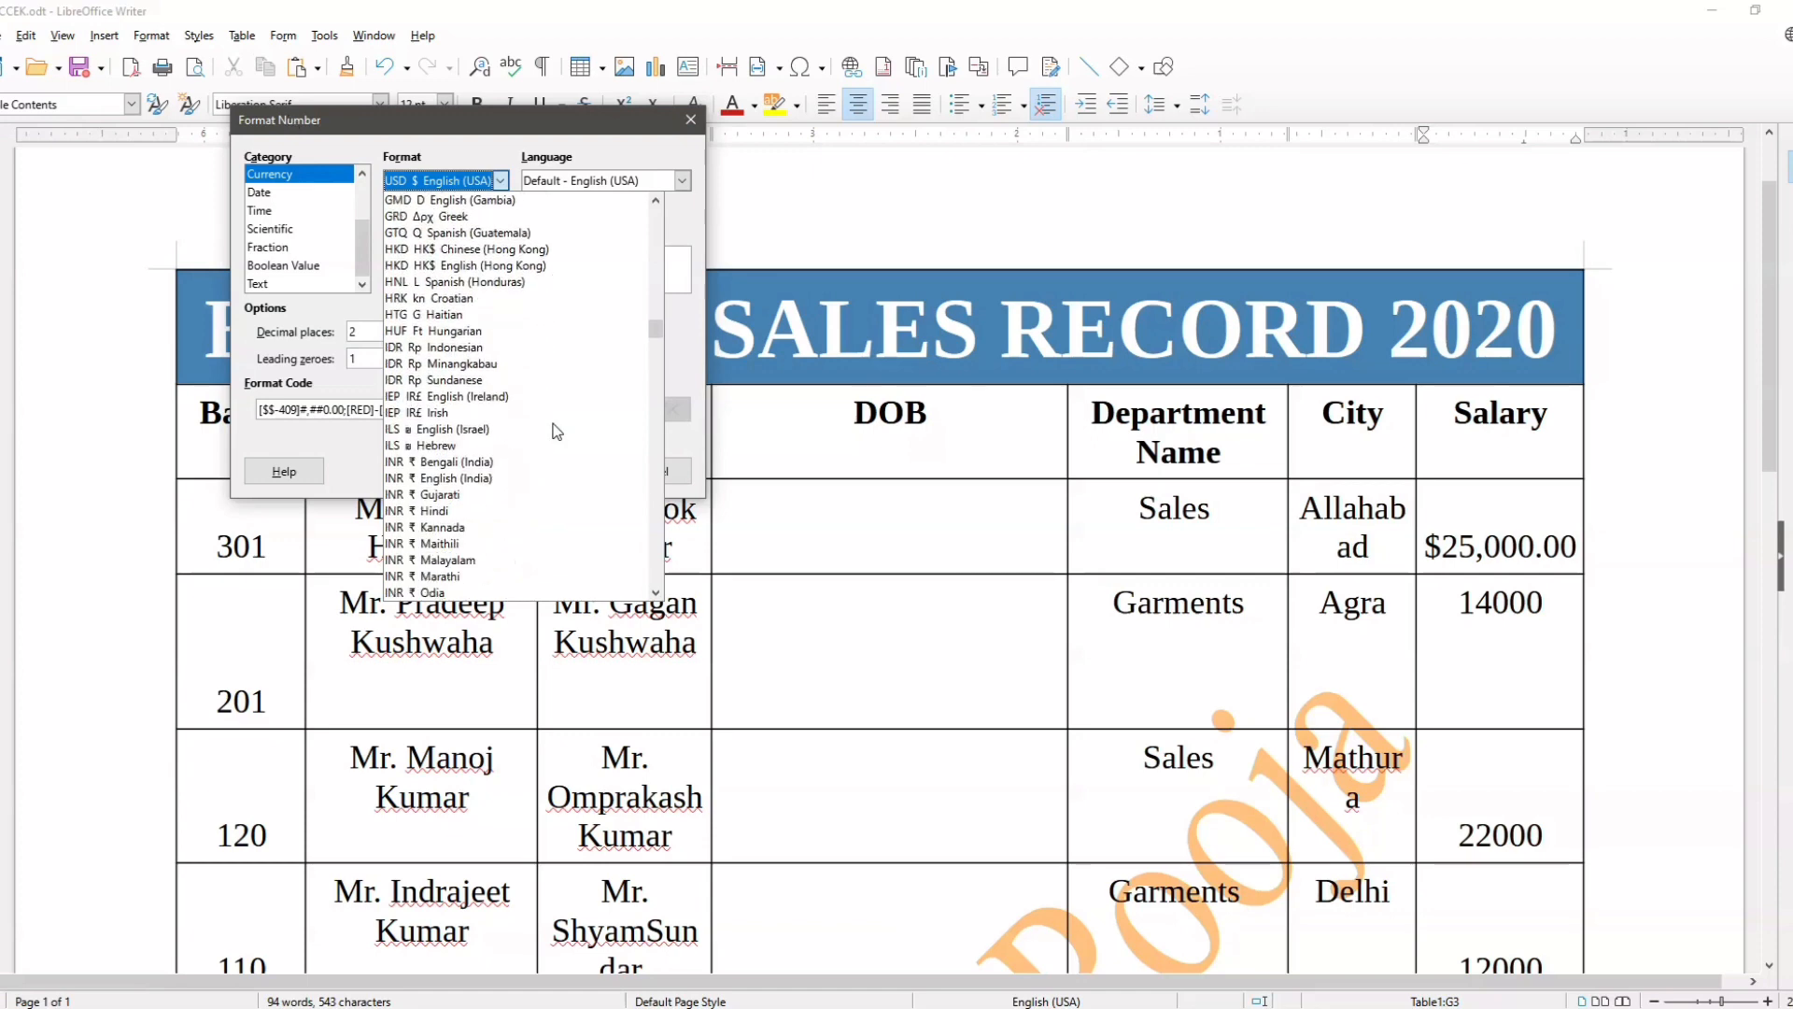
pyautogui.scroll(6, 557, 431)
pyautogui.moveTo(657, 322); pyautogui.dragTo(657, 400)
pyautogui.scroll(-9, 491, 423)
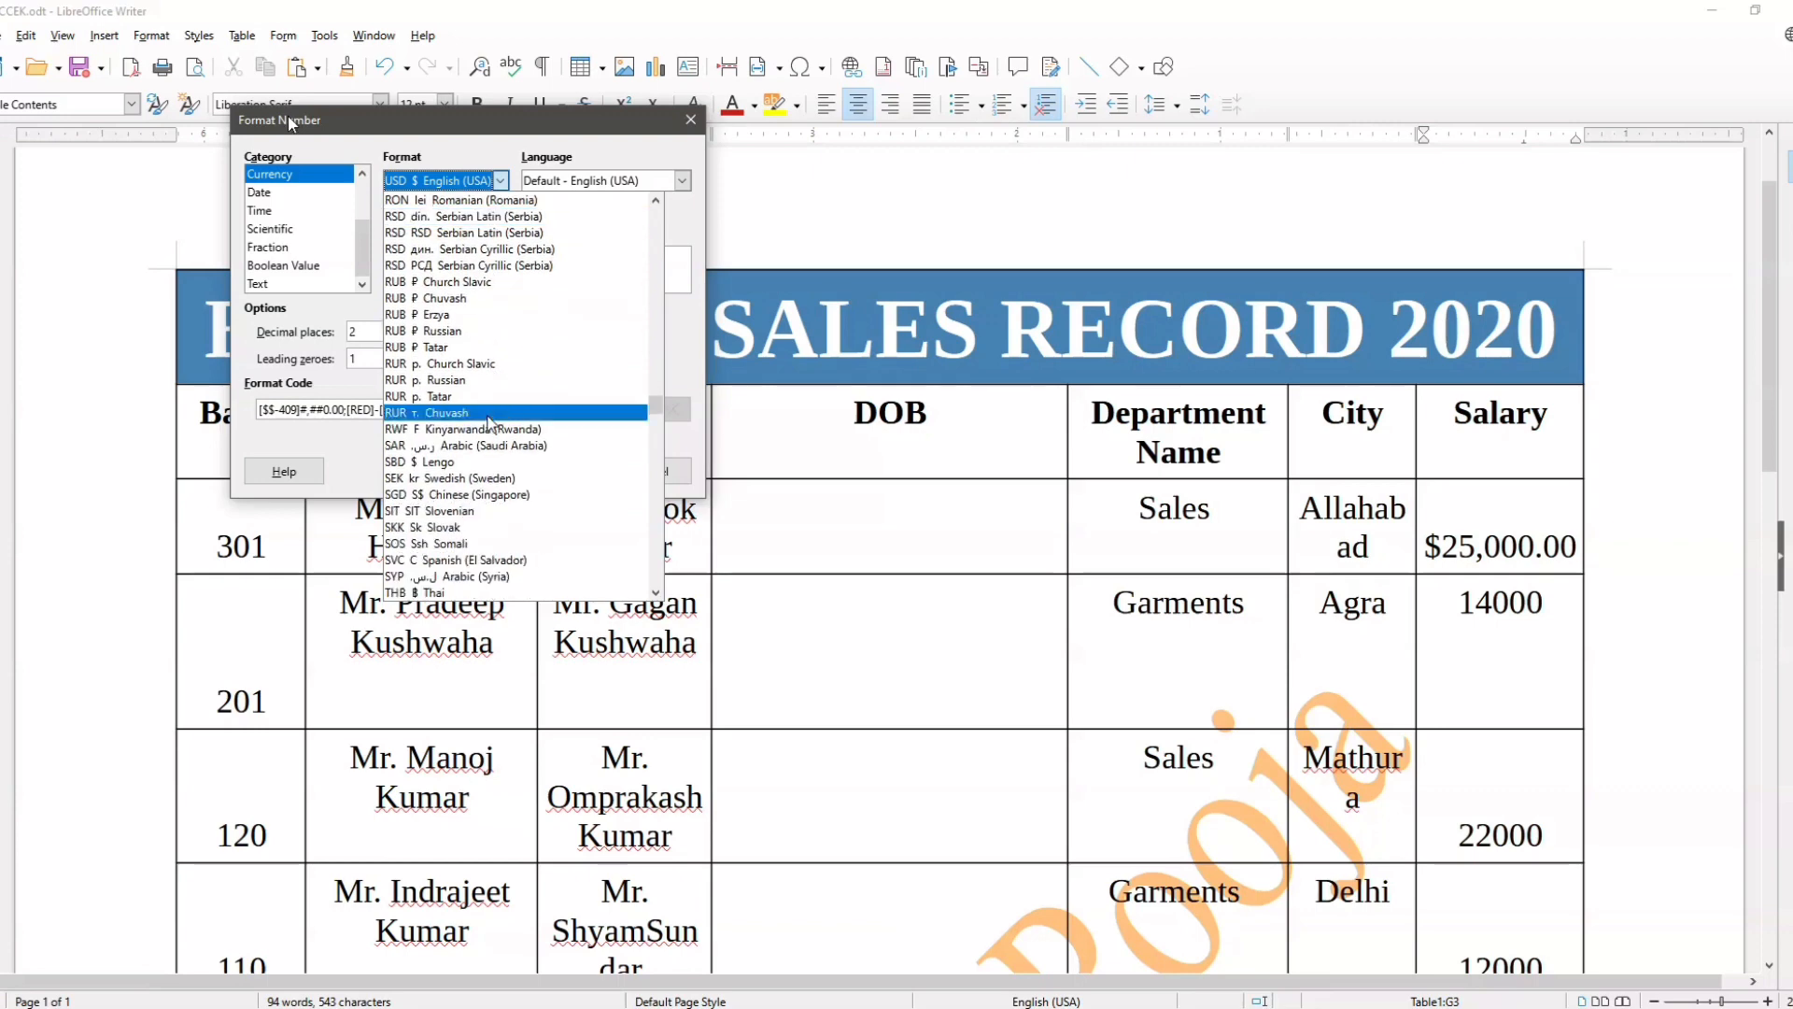
pyautogui.scroll(10, 490, 423)
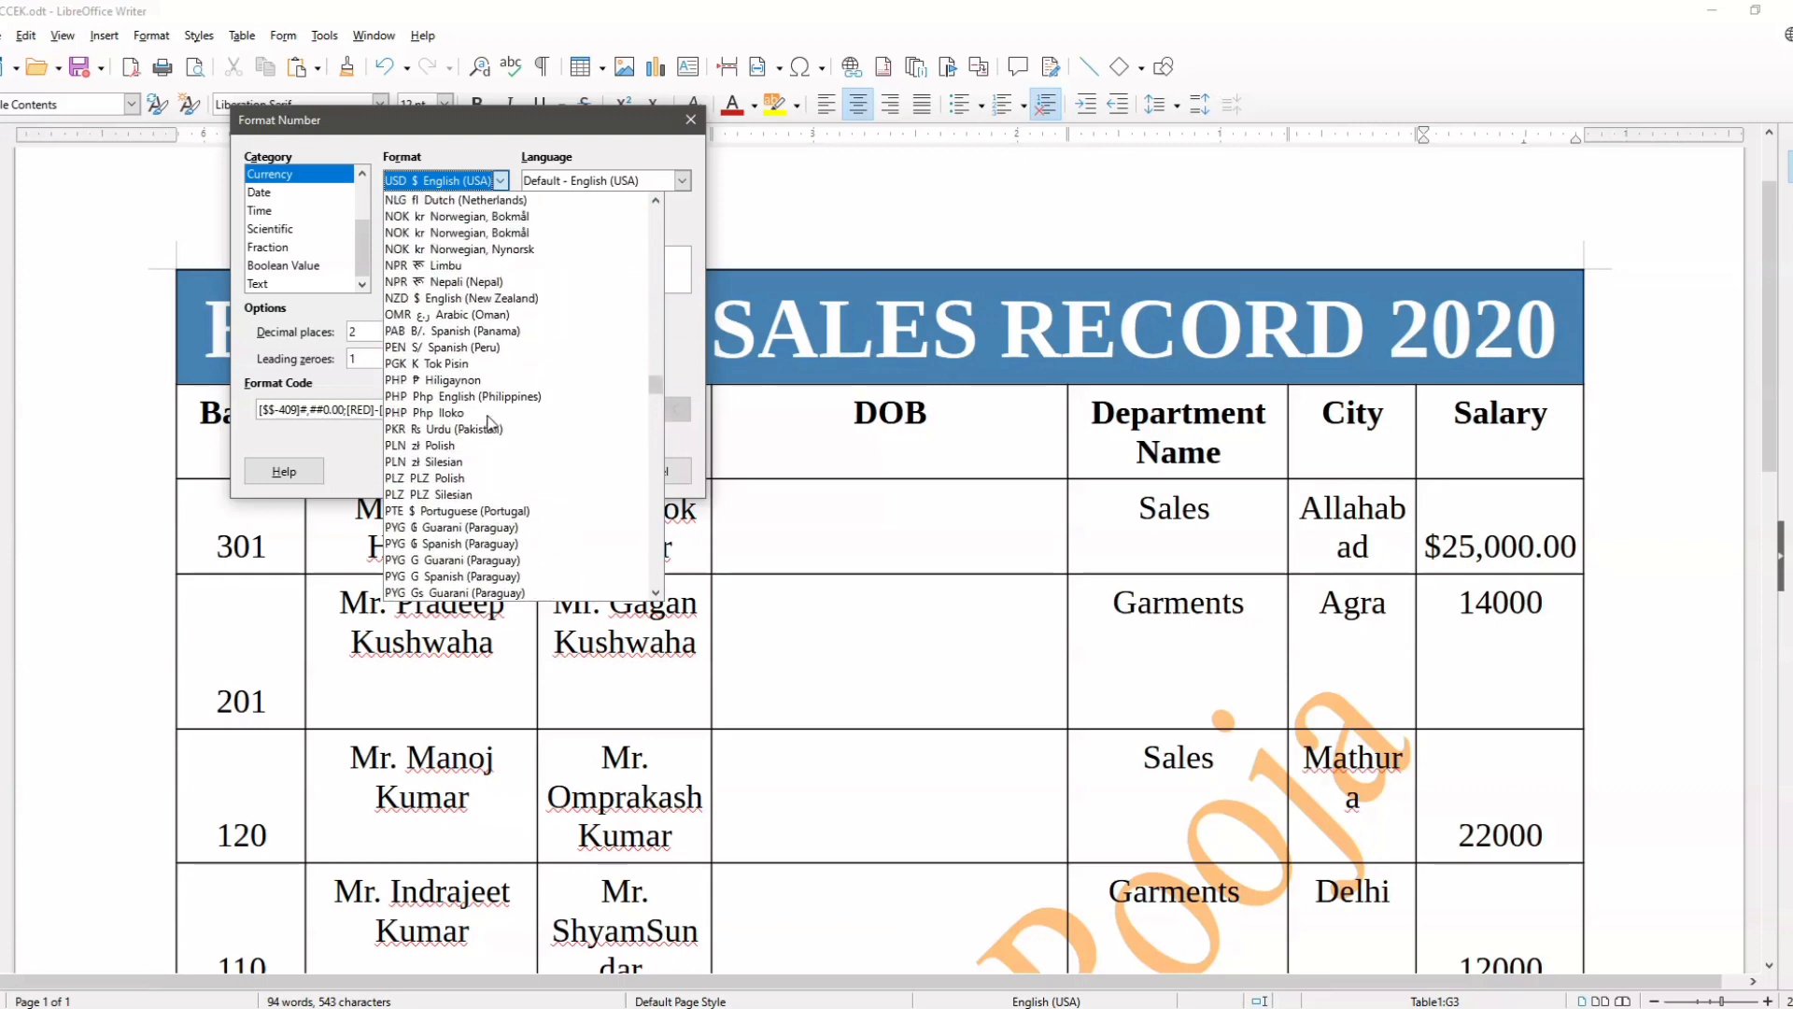
pyautogui.scroll(12, 490, 423)
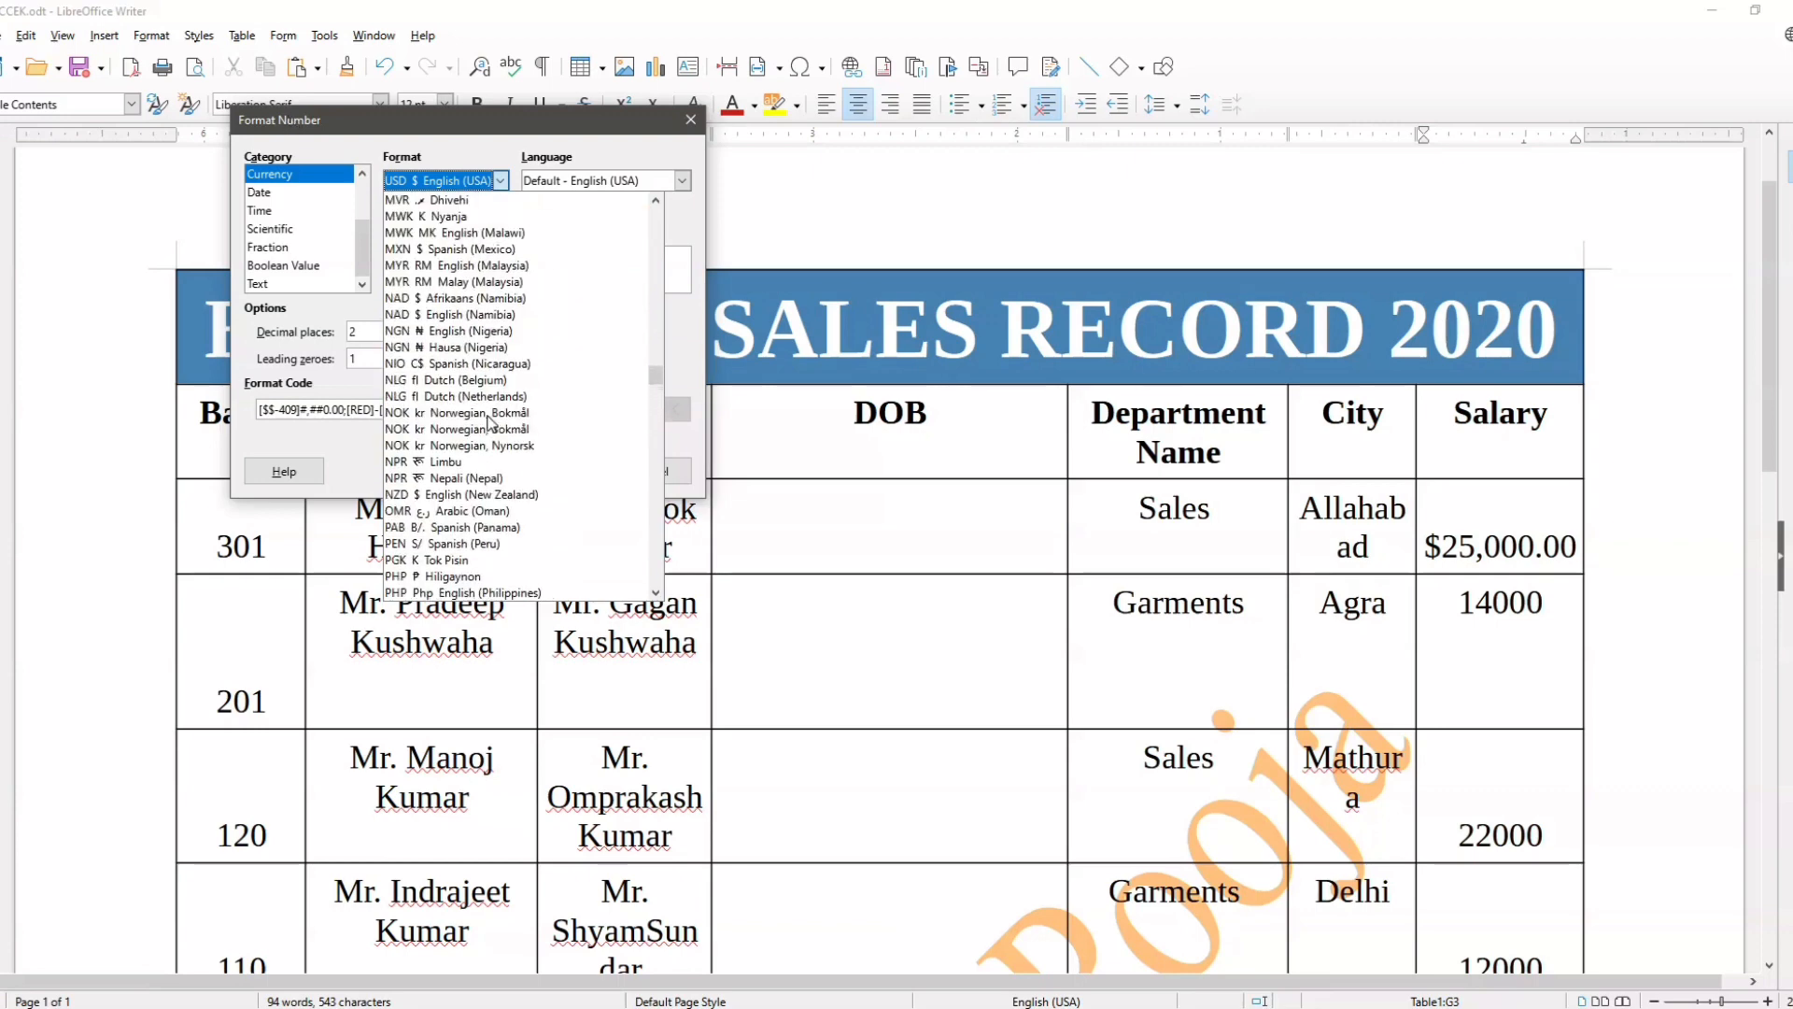
pyautogui.scroll(5, 491, 422)
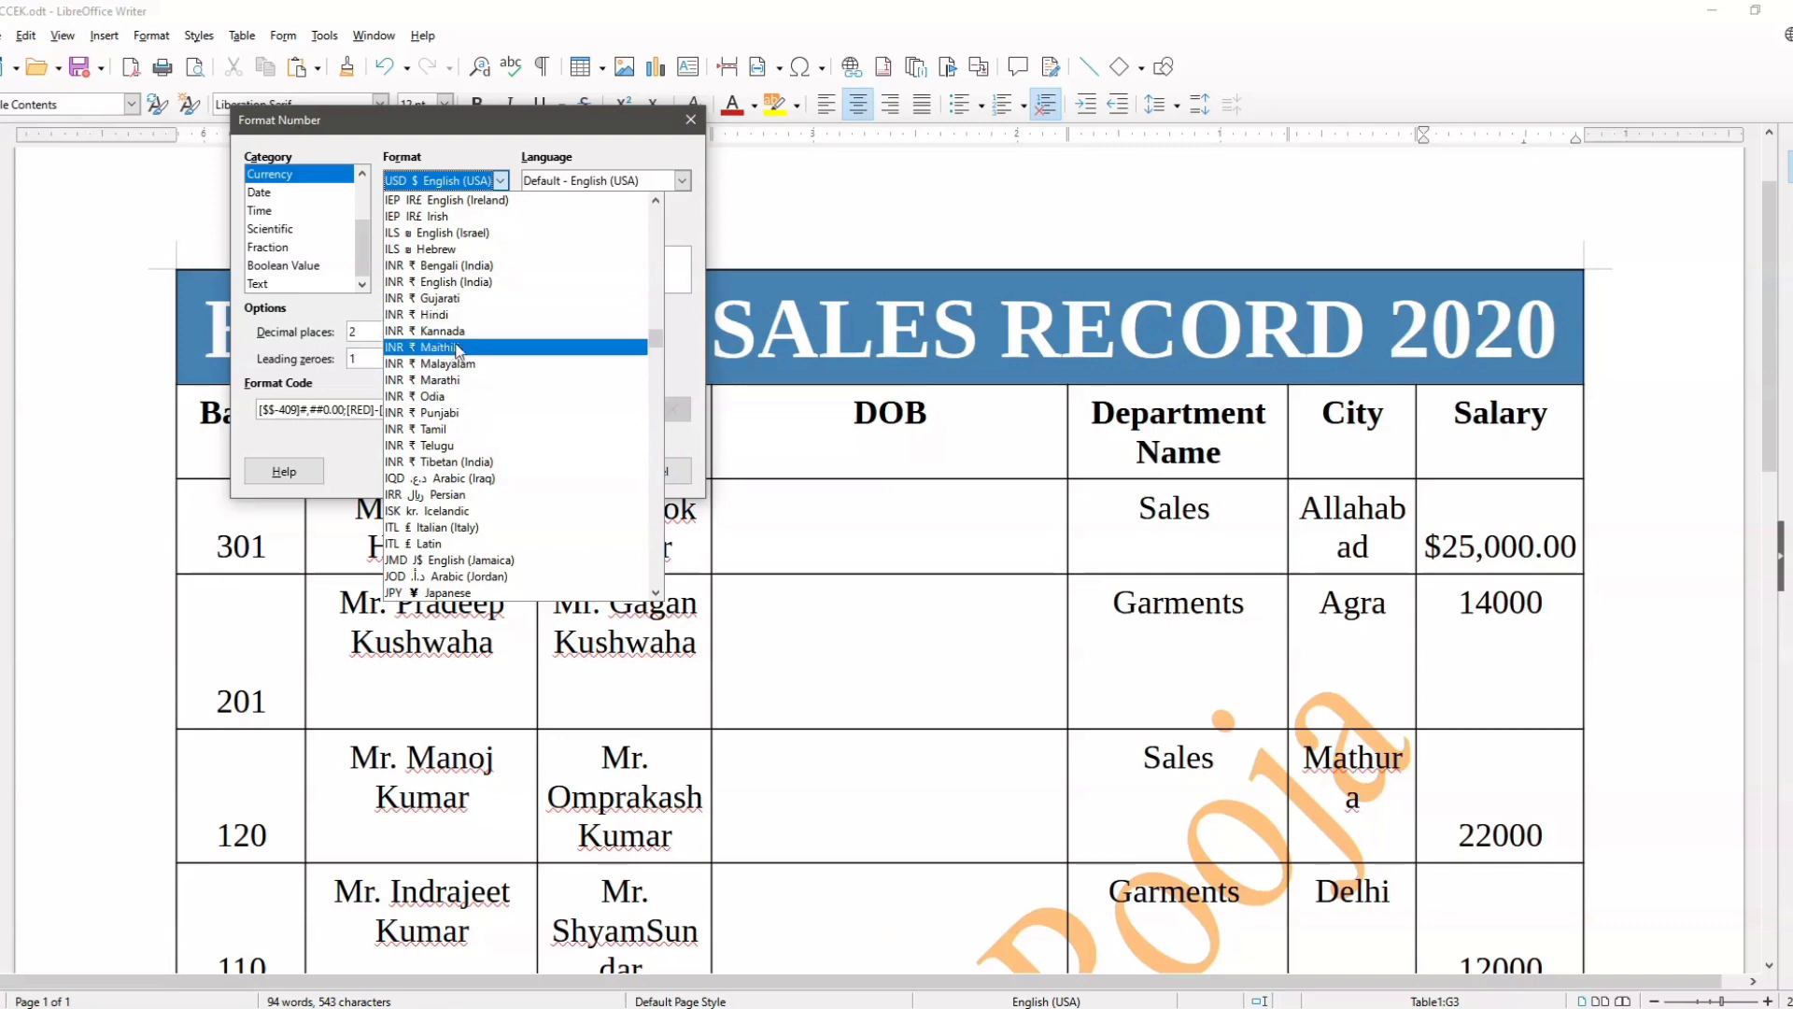
pyautogui.click(439, 314)
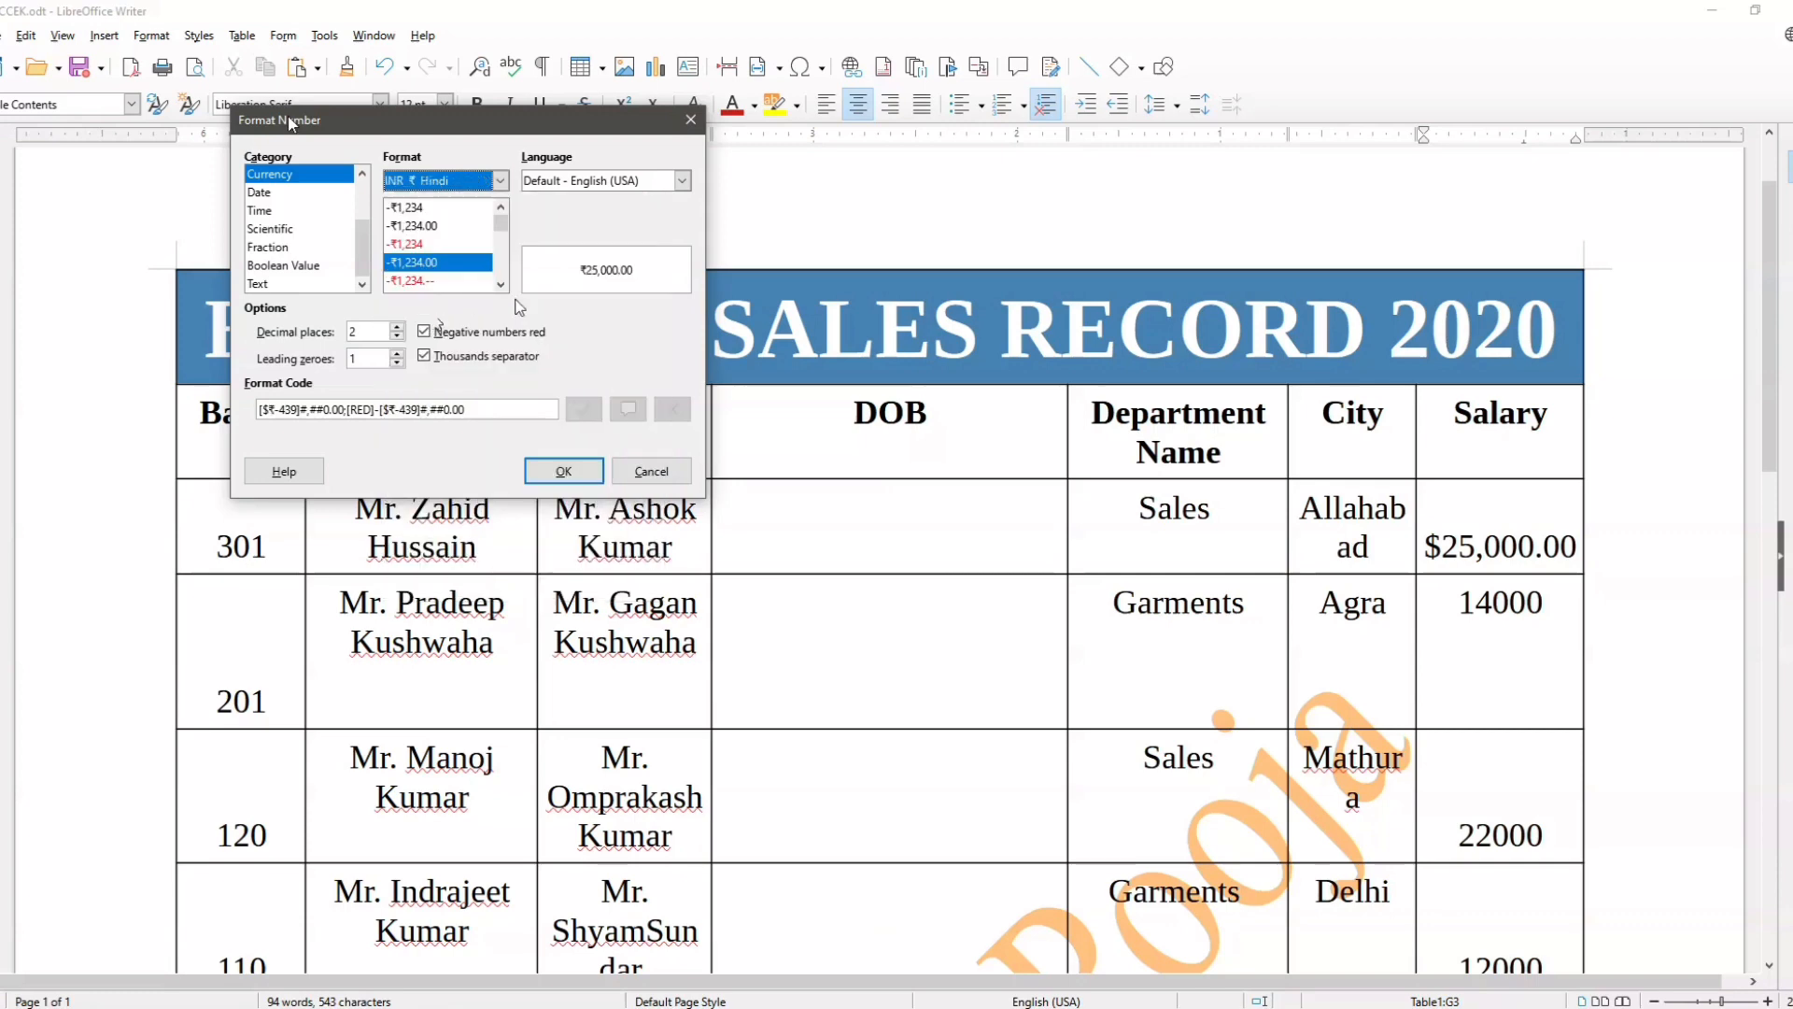
pyautogui.click(564, 471)
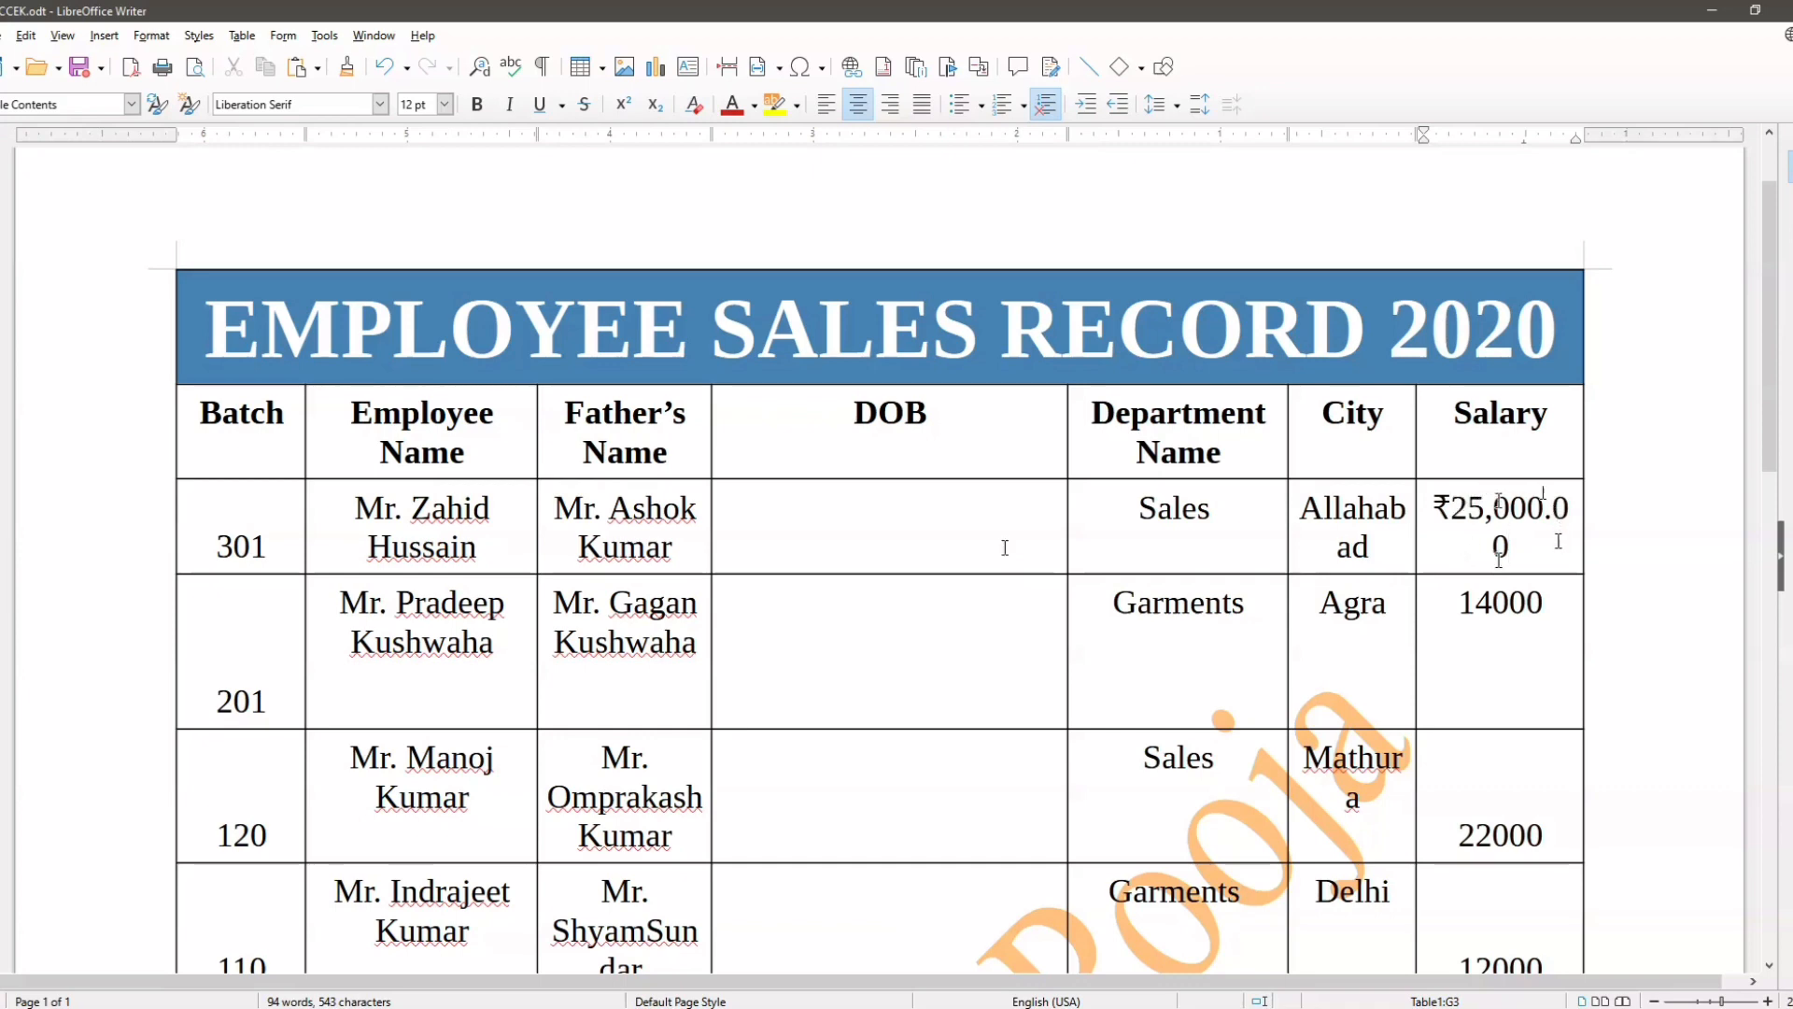
# Step: Set the first employee's Salary cell to the USD $ English (USA) currency format -$1,234 without decimals
pyautogui.click(235, 37)
pyautogui.click(280, 325)
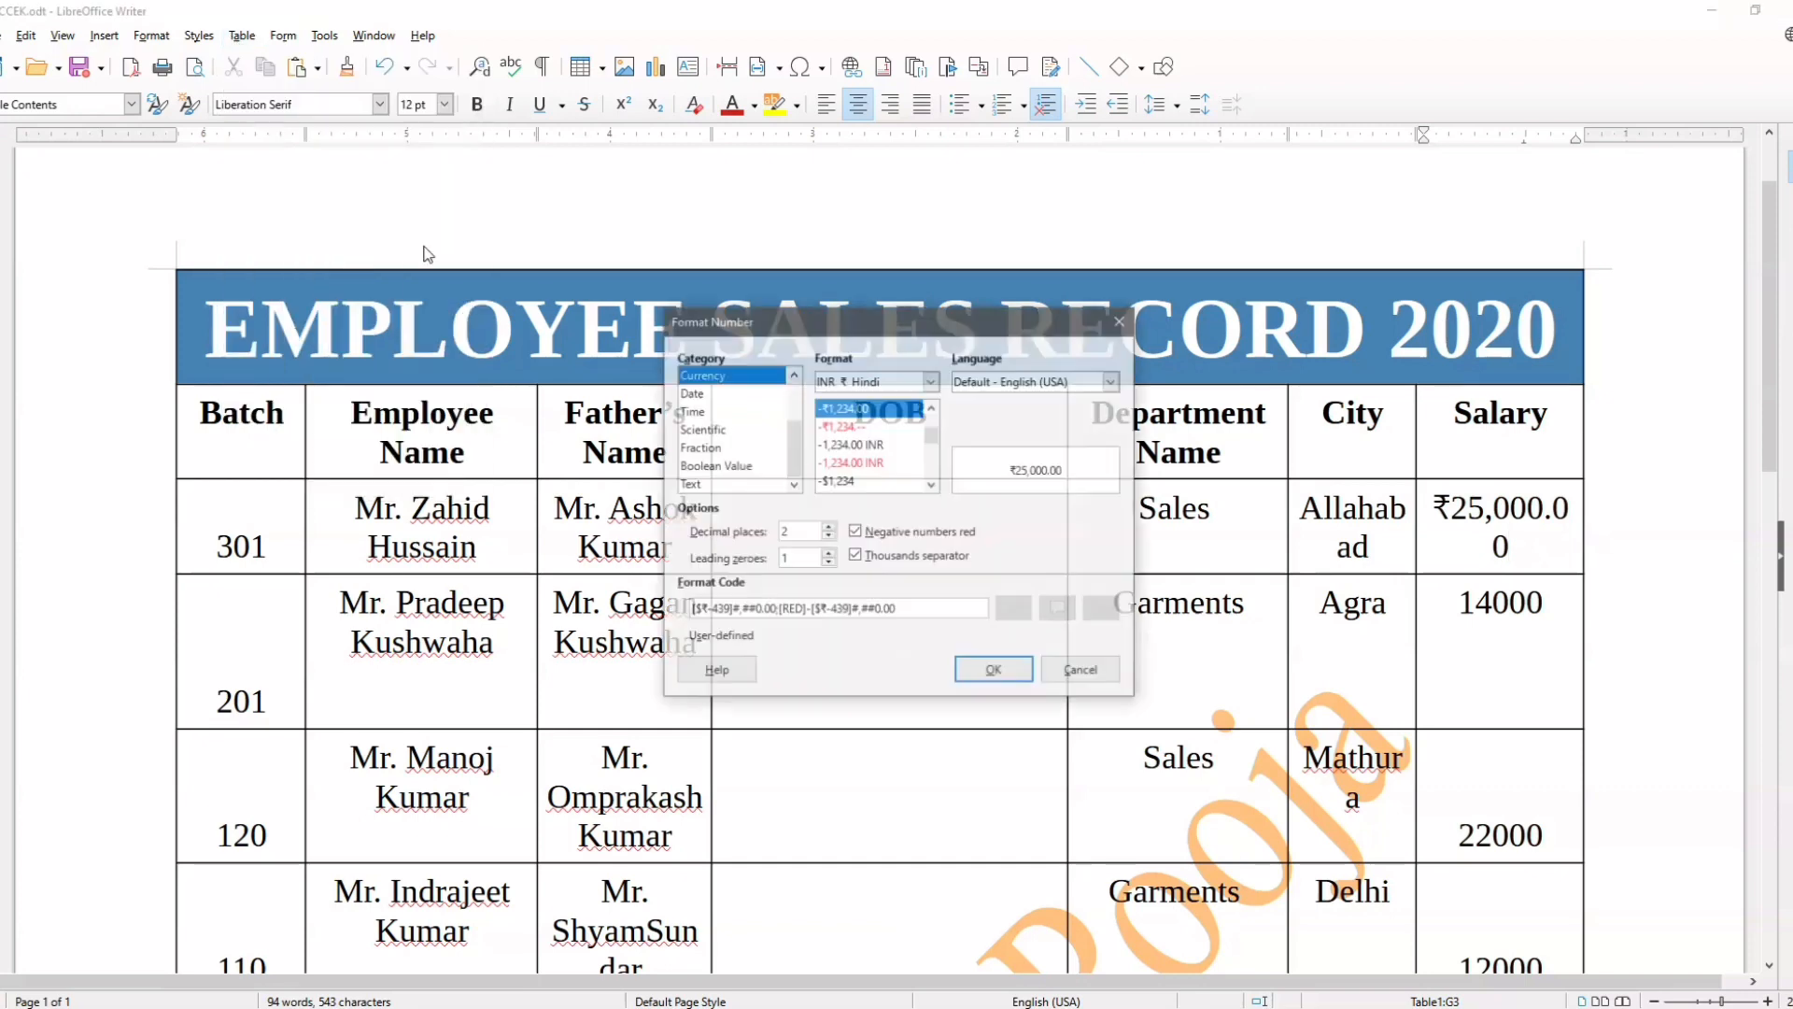
pyautogui.moveTo(876, 322); pyautogui.dragTo(474, 175)
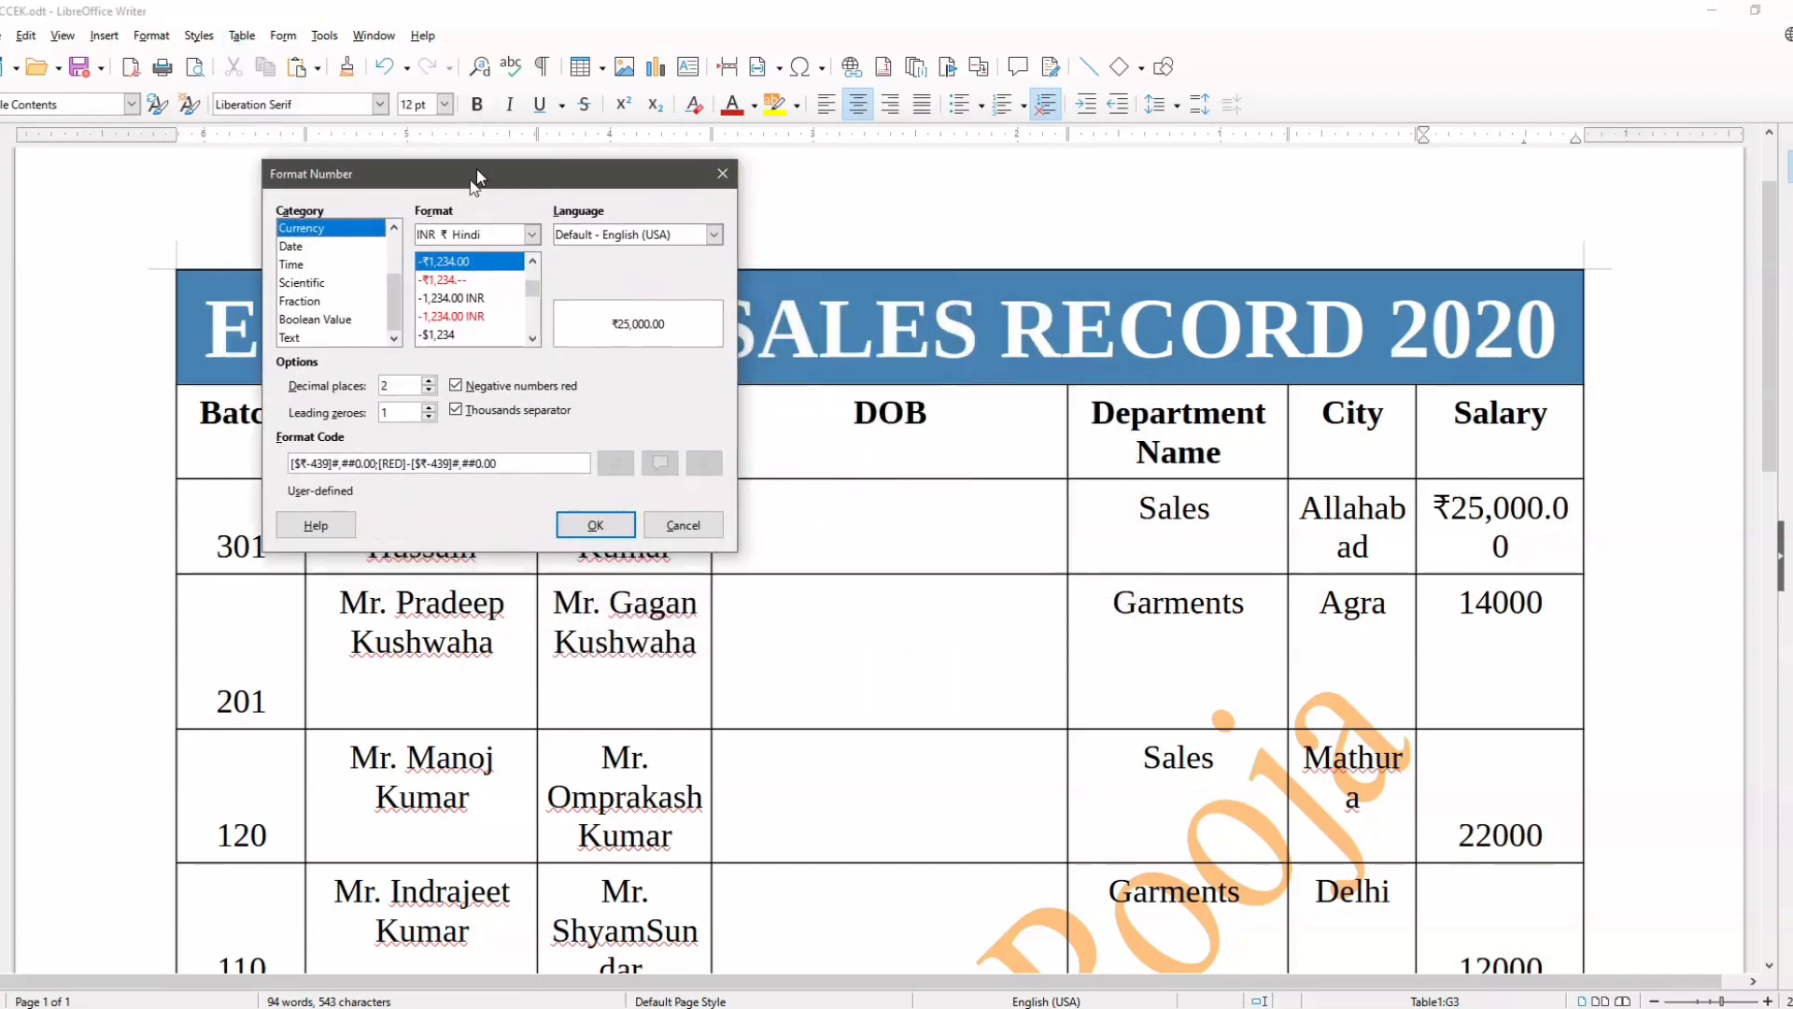
pyautogui.click(459, 281)
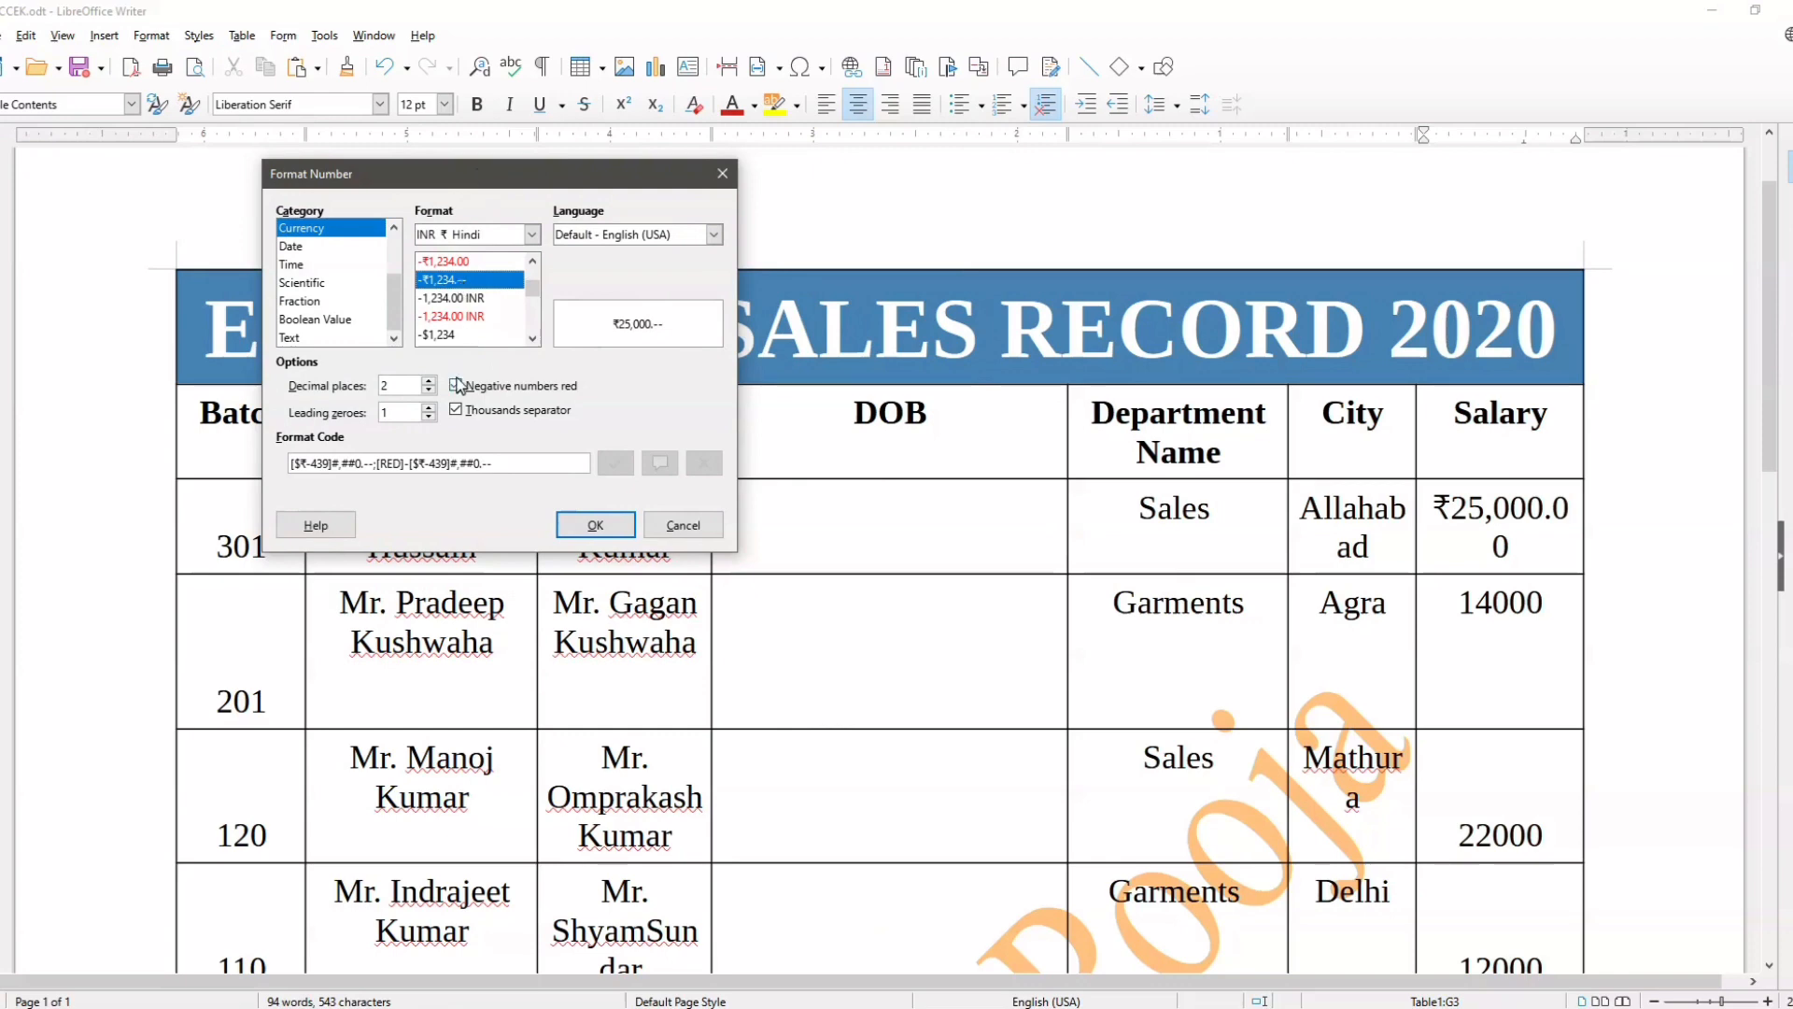
pyautogui.click(452, 334)
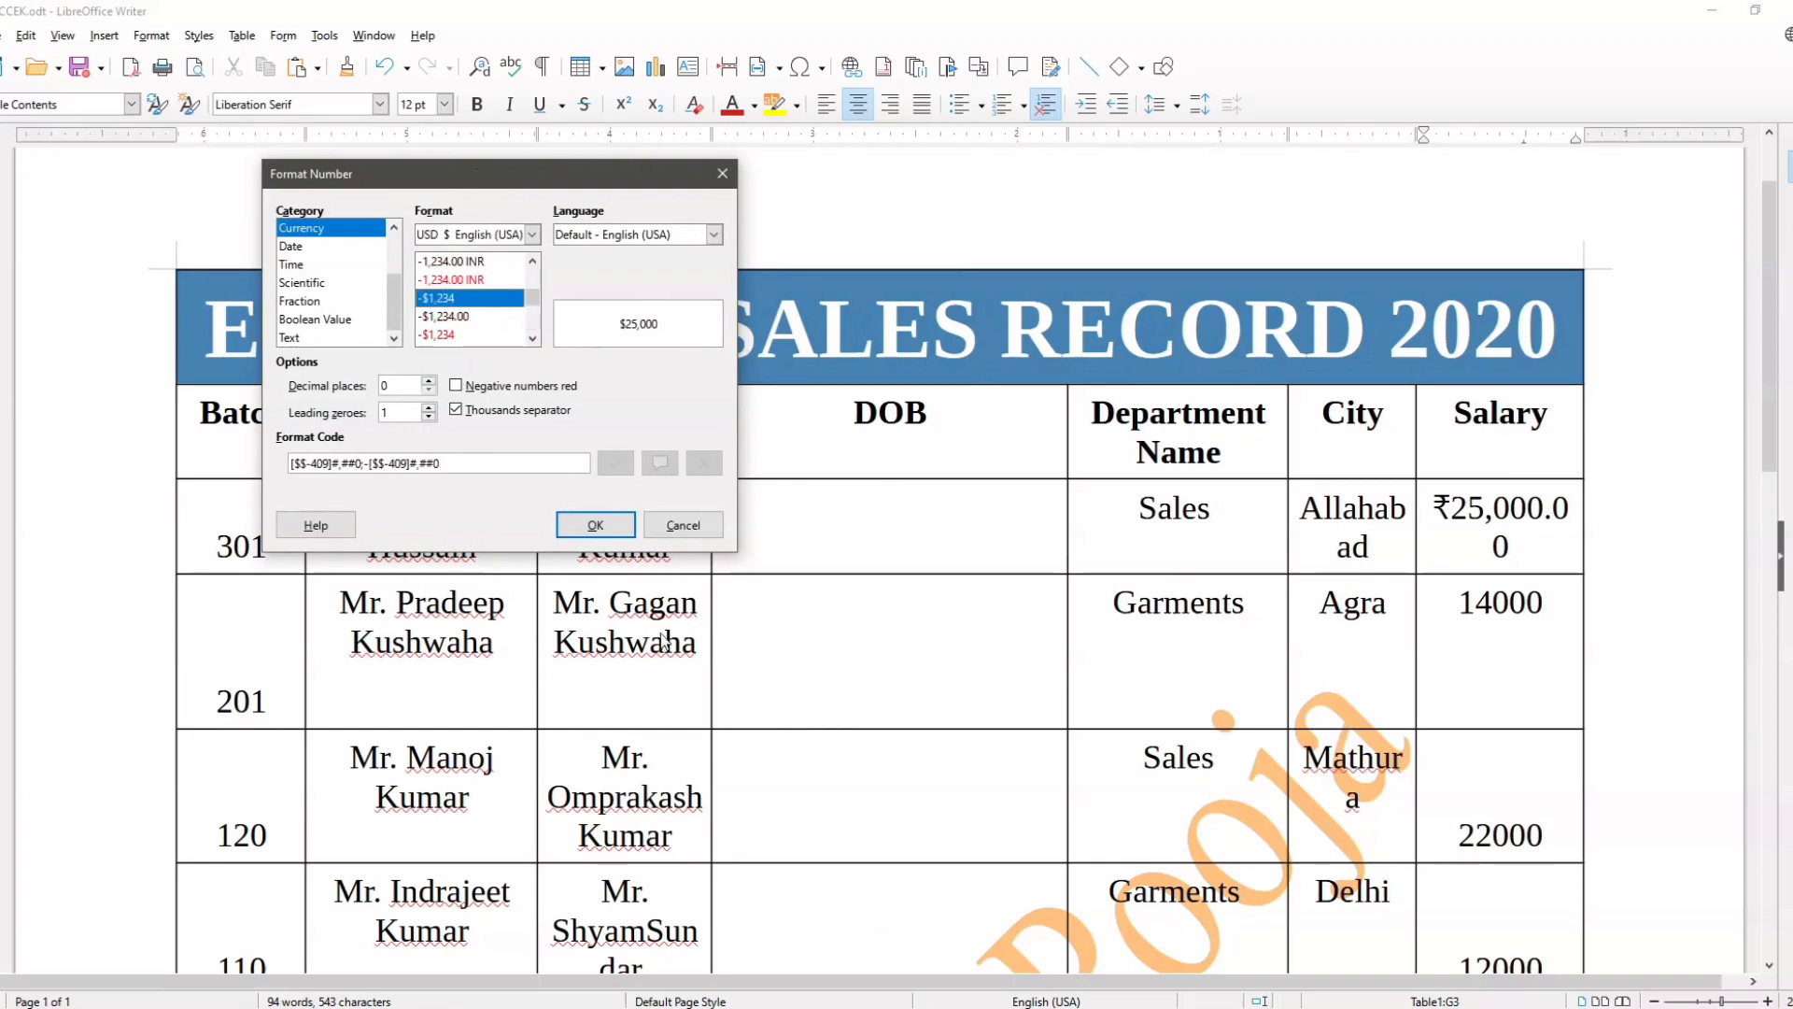
pyautogui.click(596, 524)
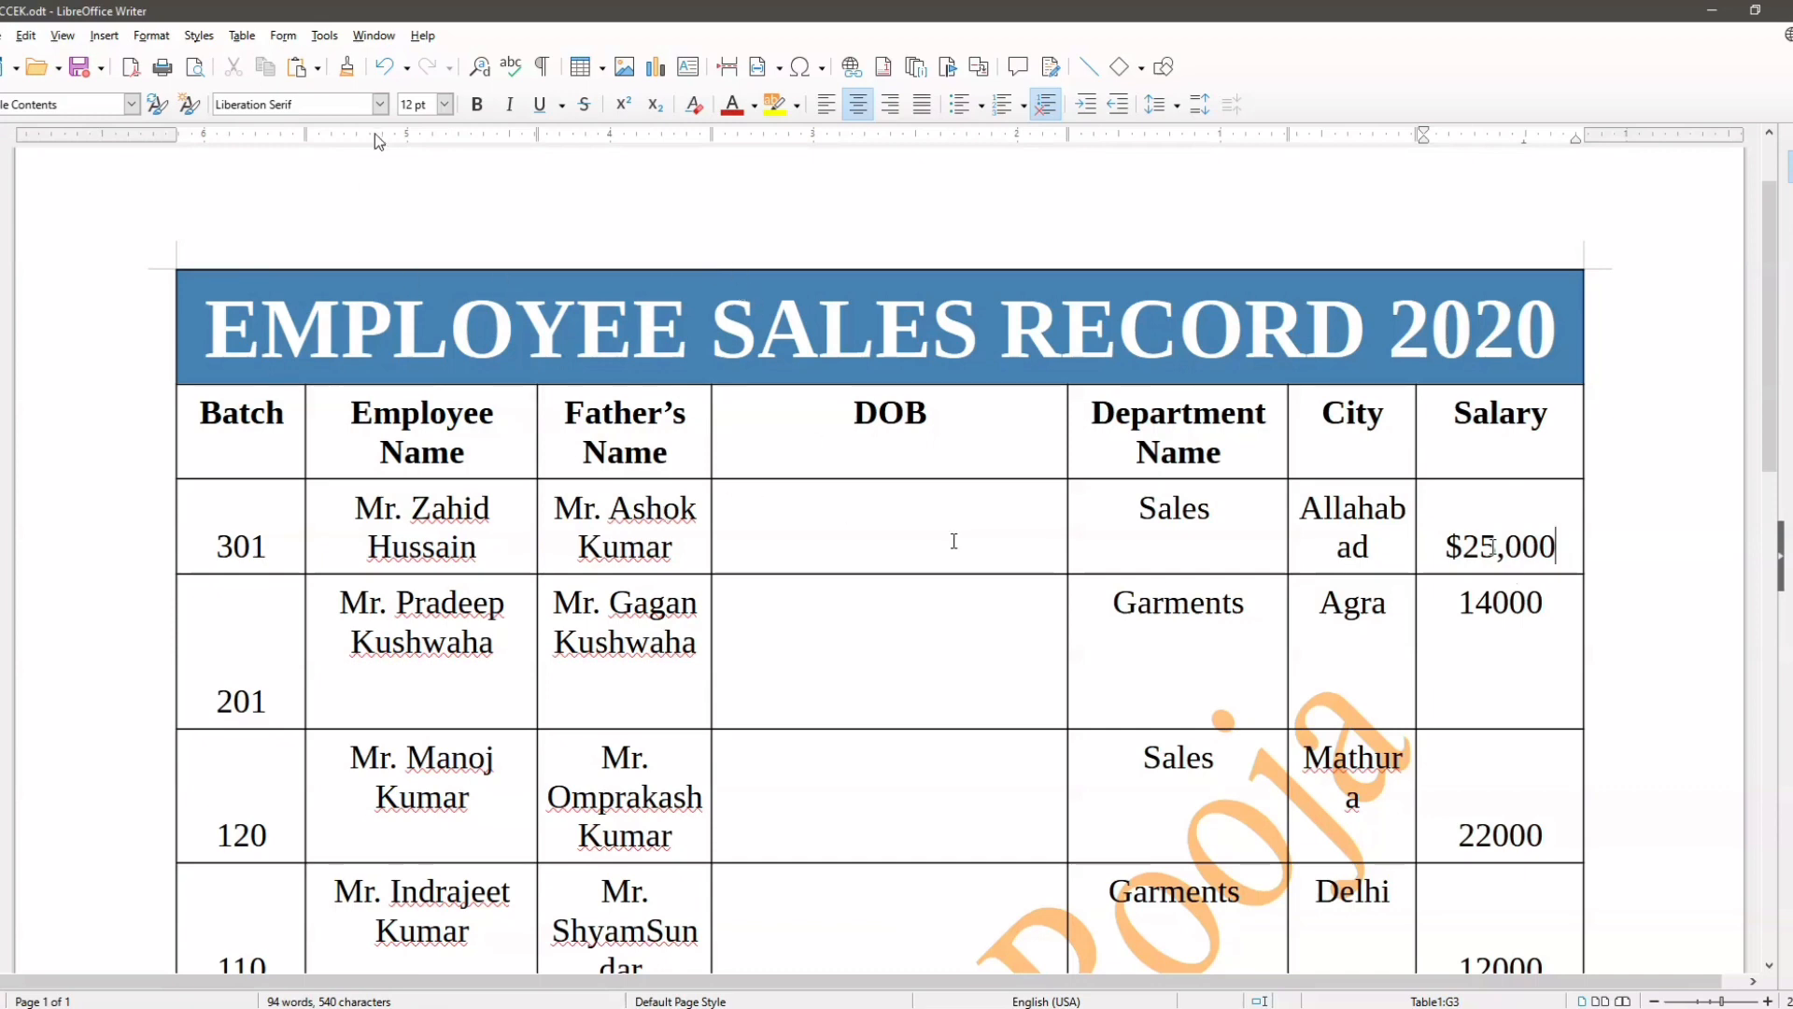
pyautogui.click(249, 40)
pyautogui.click(988, 546)
pyautogui.scroll(-3, 1524, 691)
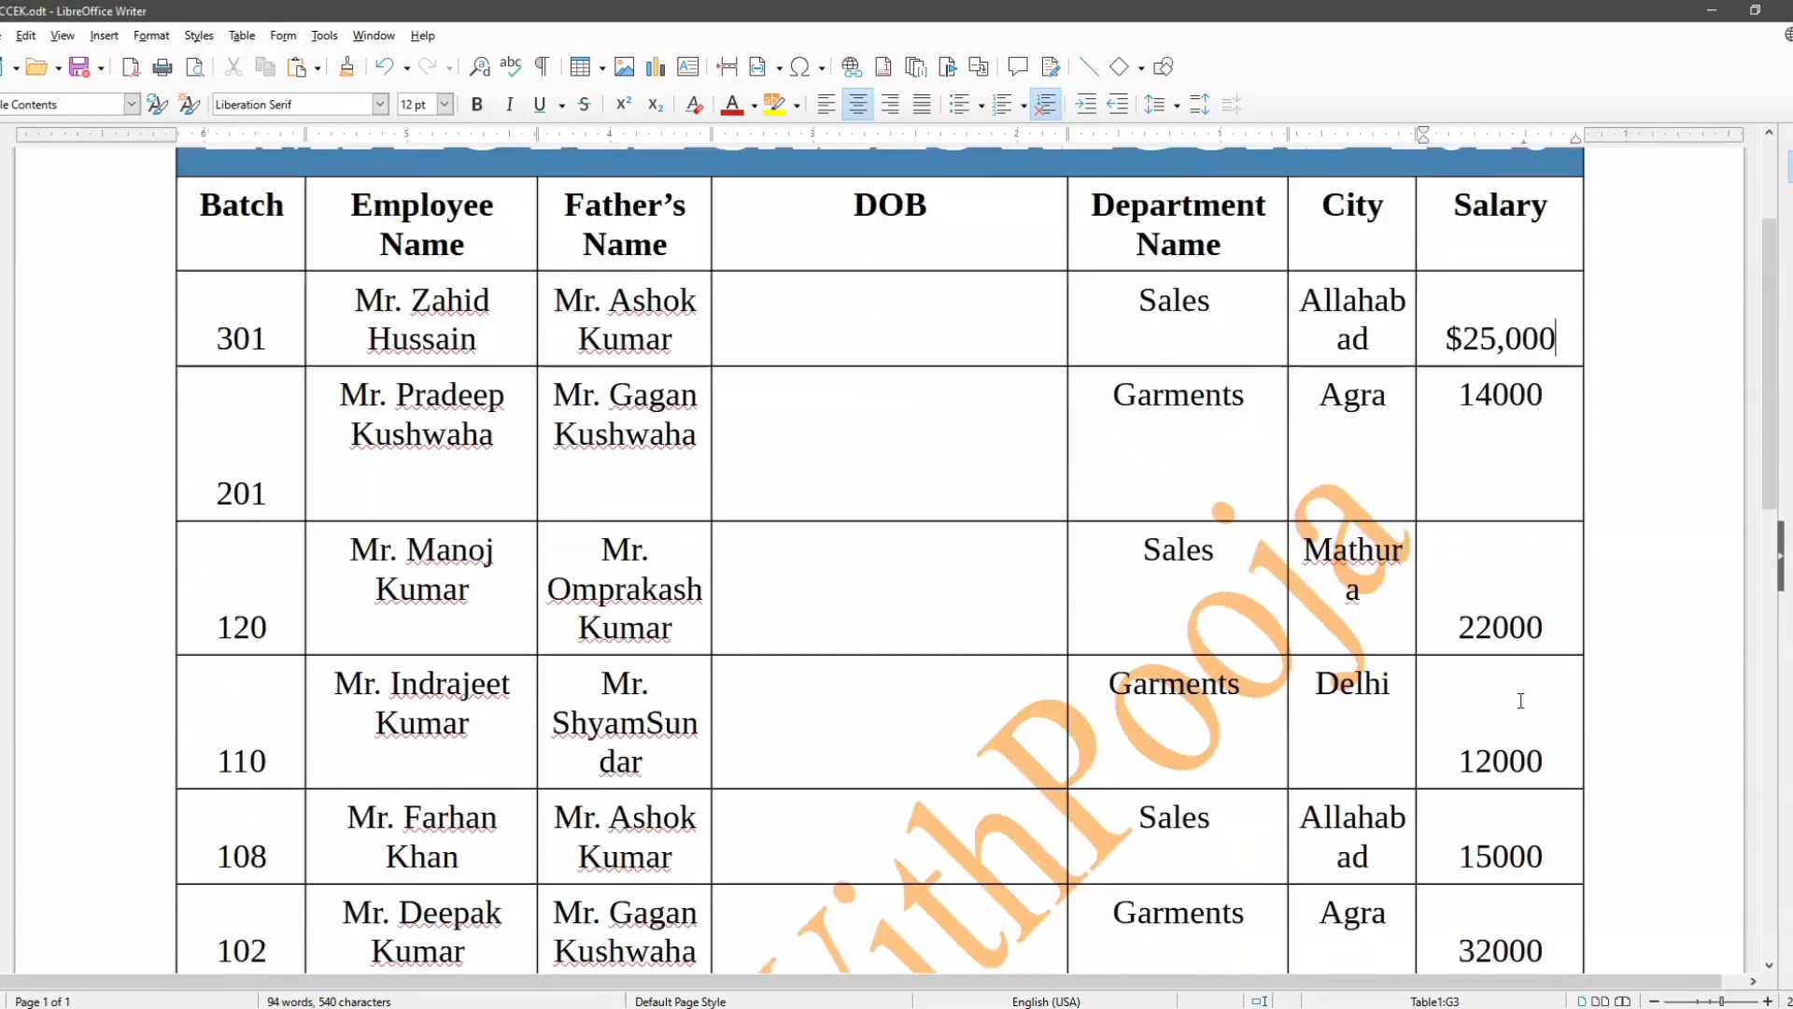
# Step: Format the Salary cells from the first employee through the Total row as Currency, using the INR ₹ Punjabi format
pyautogui.scroll(-2, 1521, 700)
pyautogui.scroll(1, 1444, 261)
pyautogui.moveTo(1442, 236); pyautogui.dragTo(1526, 831)
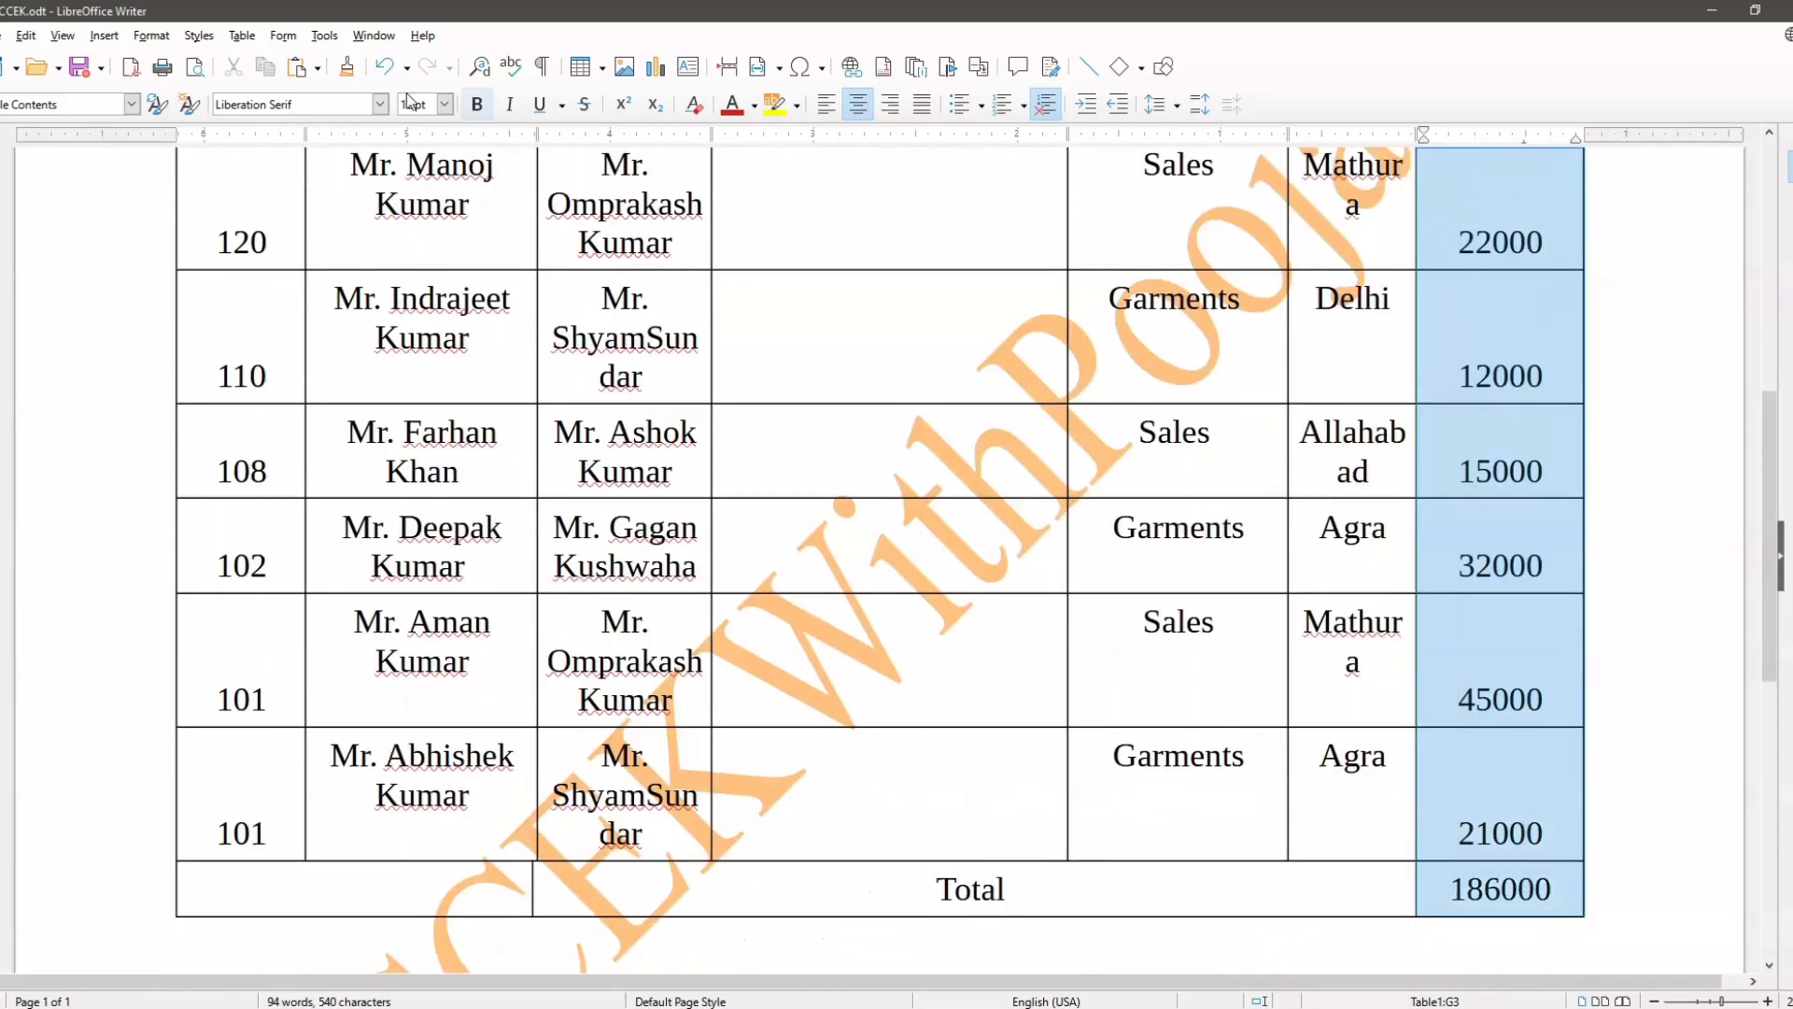
pyautogui.click(245, 35)
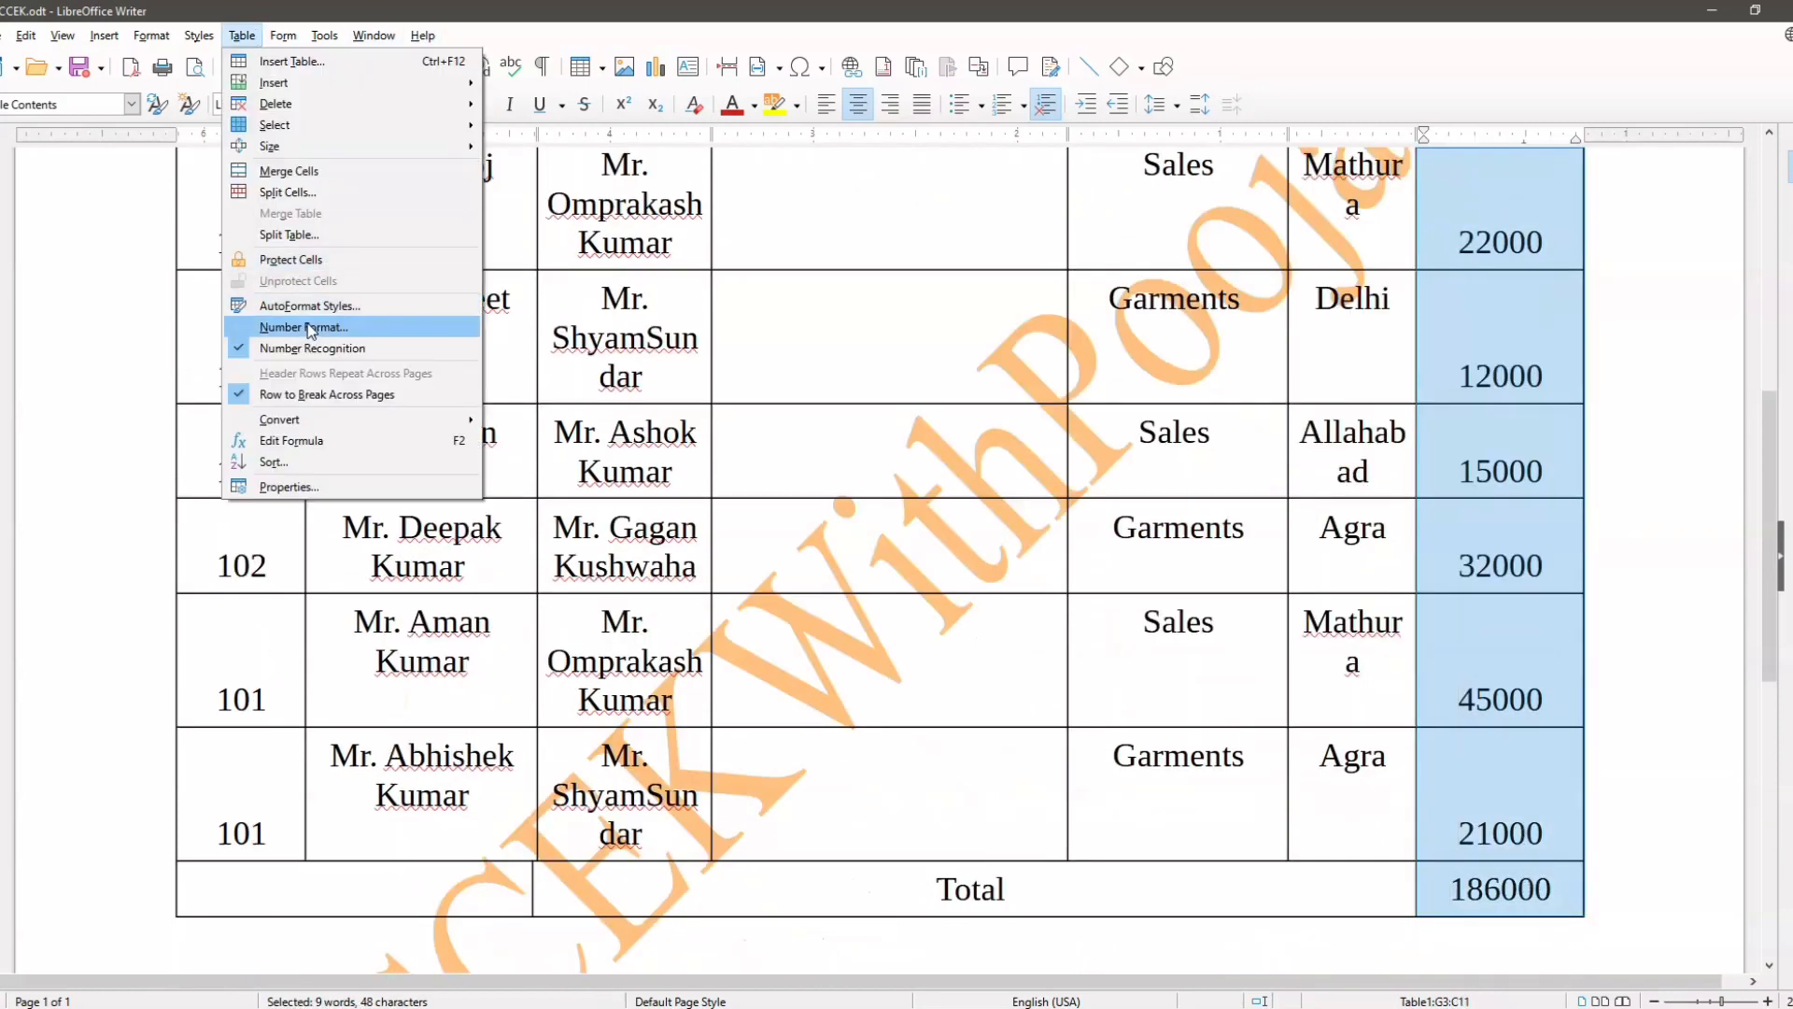
pyautogui.click(303, 327)
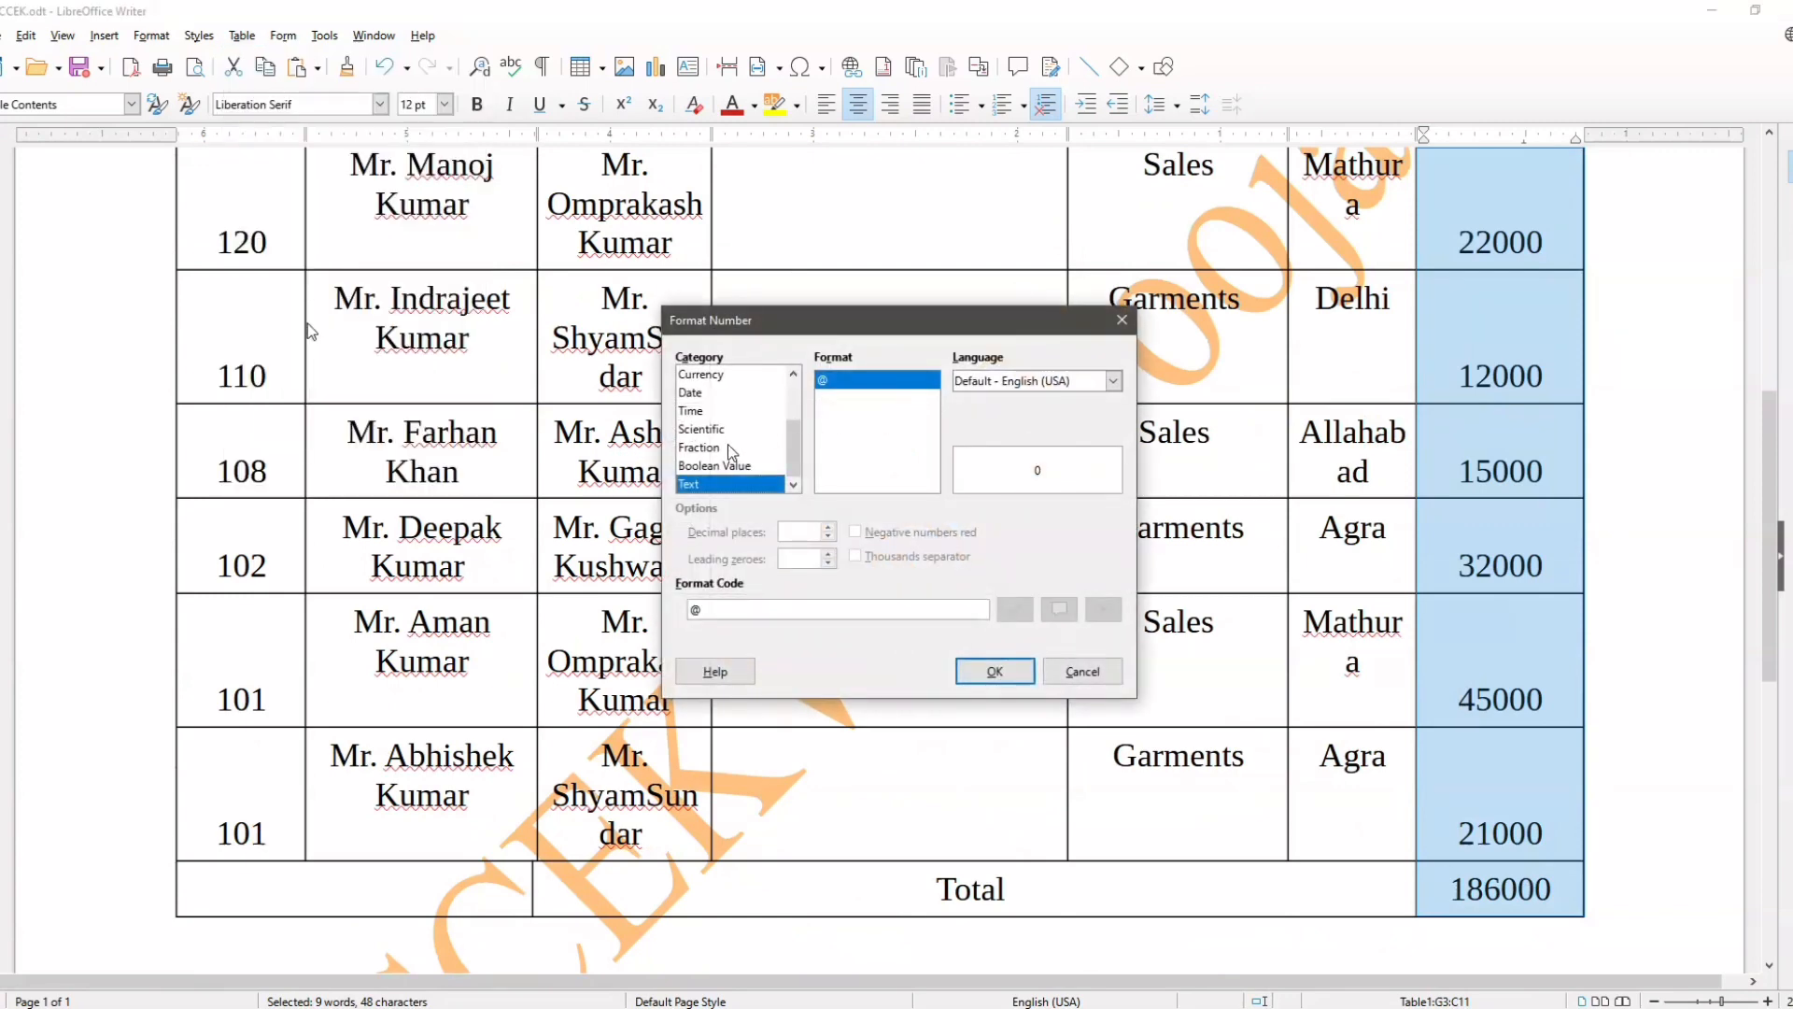
pyautogui.scroll(1, 729, 448)
pyautogui.click(702, 428)
pyautogui.scroll(-1, 845, 476)
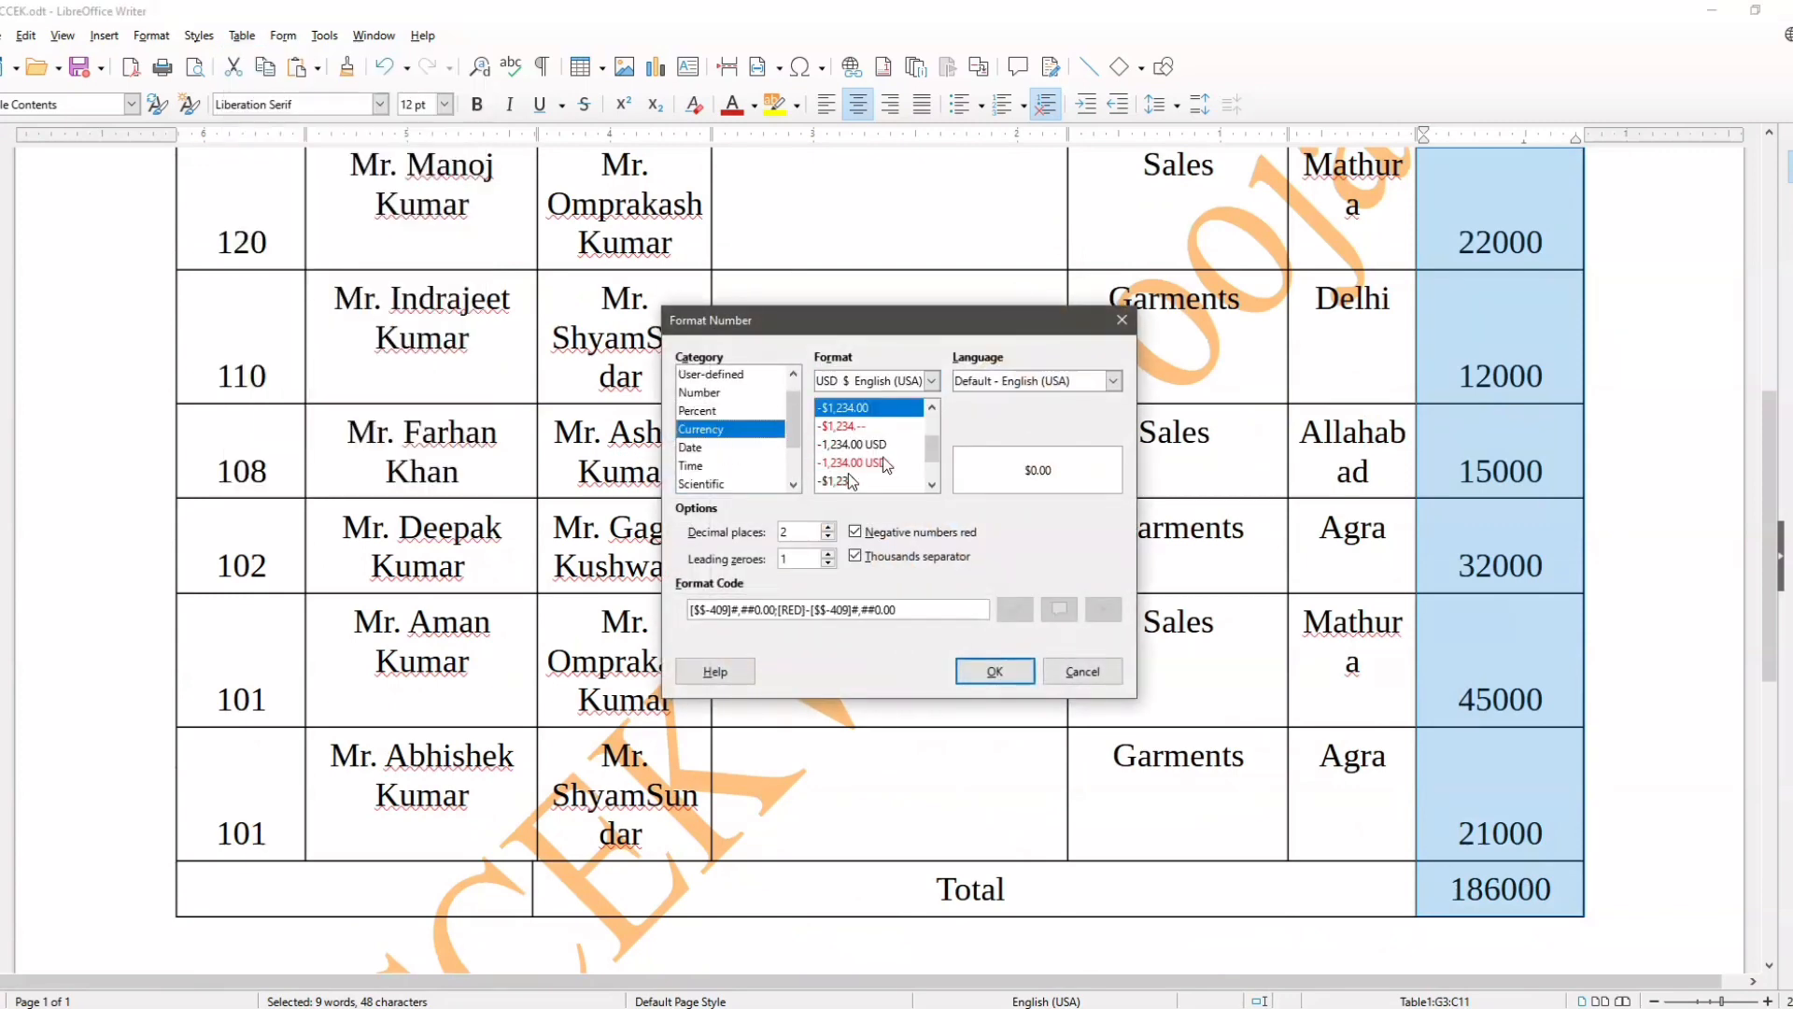
pyautogui.click(866, 480)
pyautogui.click(882, 381)
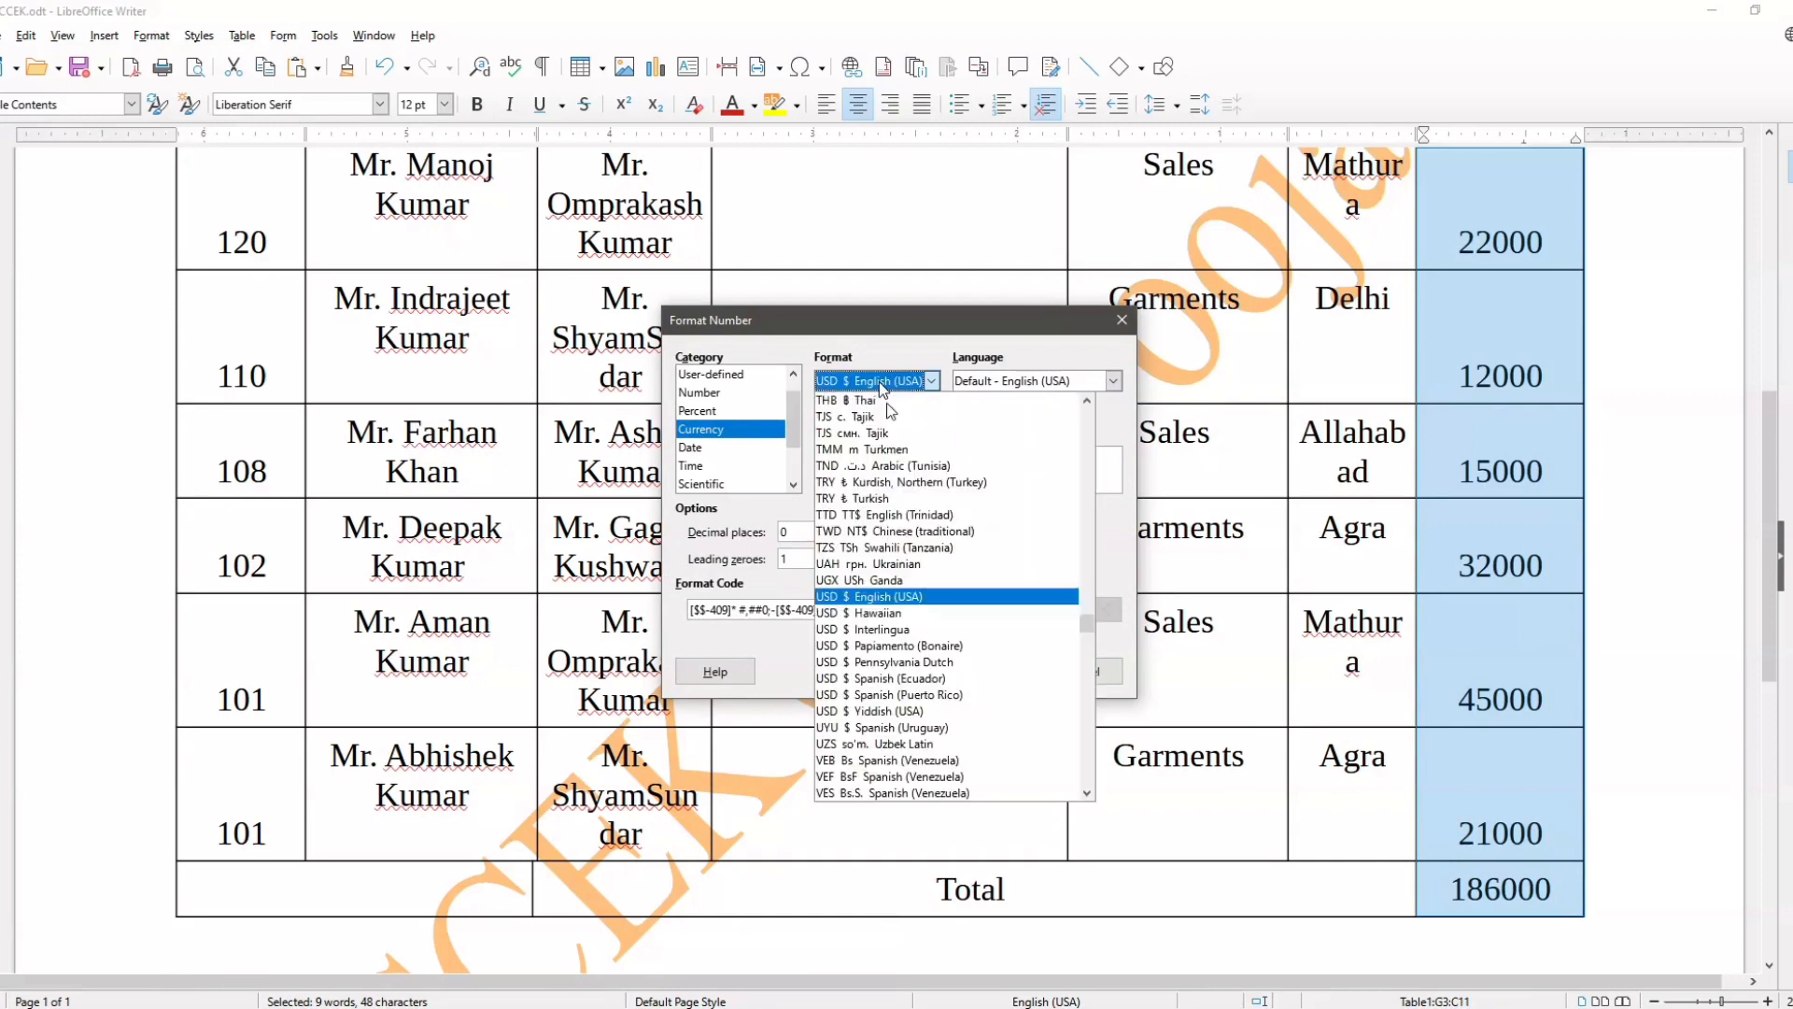
pyautogui.scroll(10, 924, 595)
pyautogui.scroll(8, 925, 595)
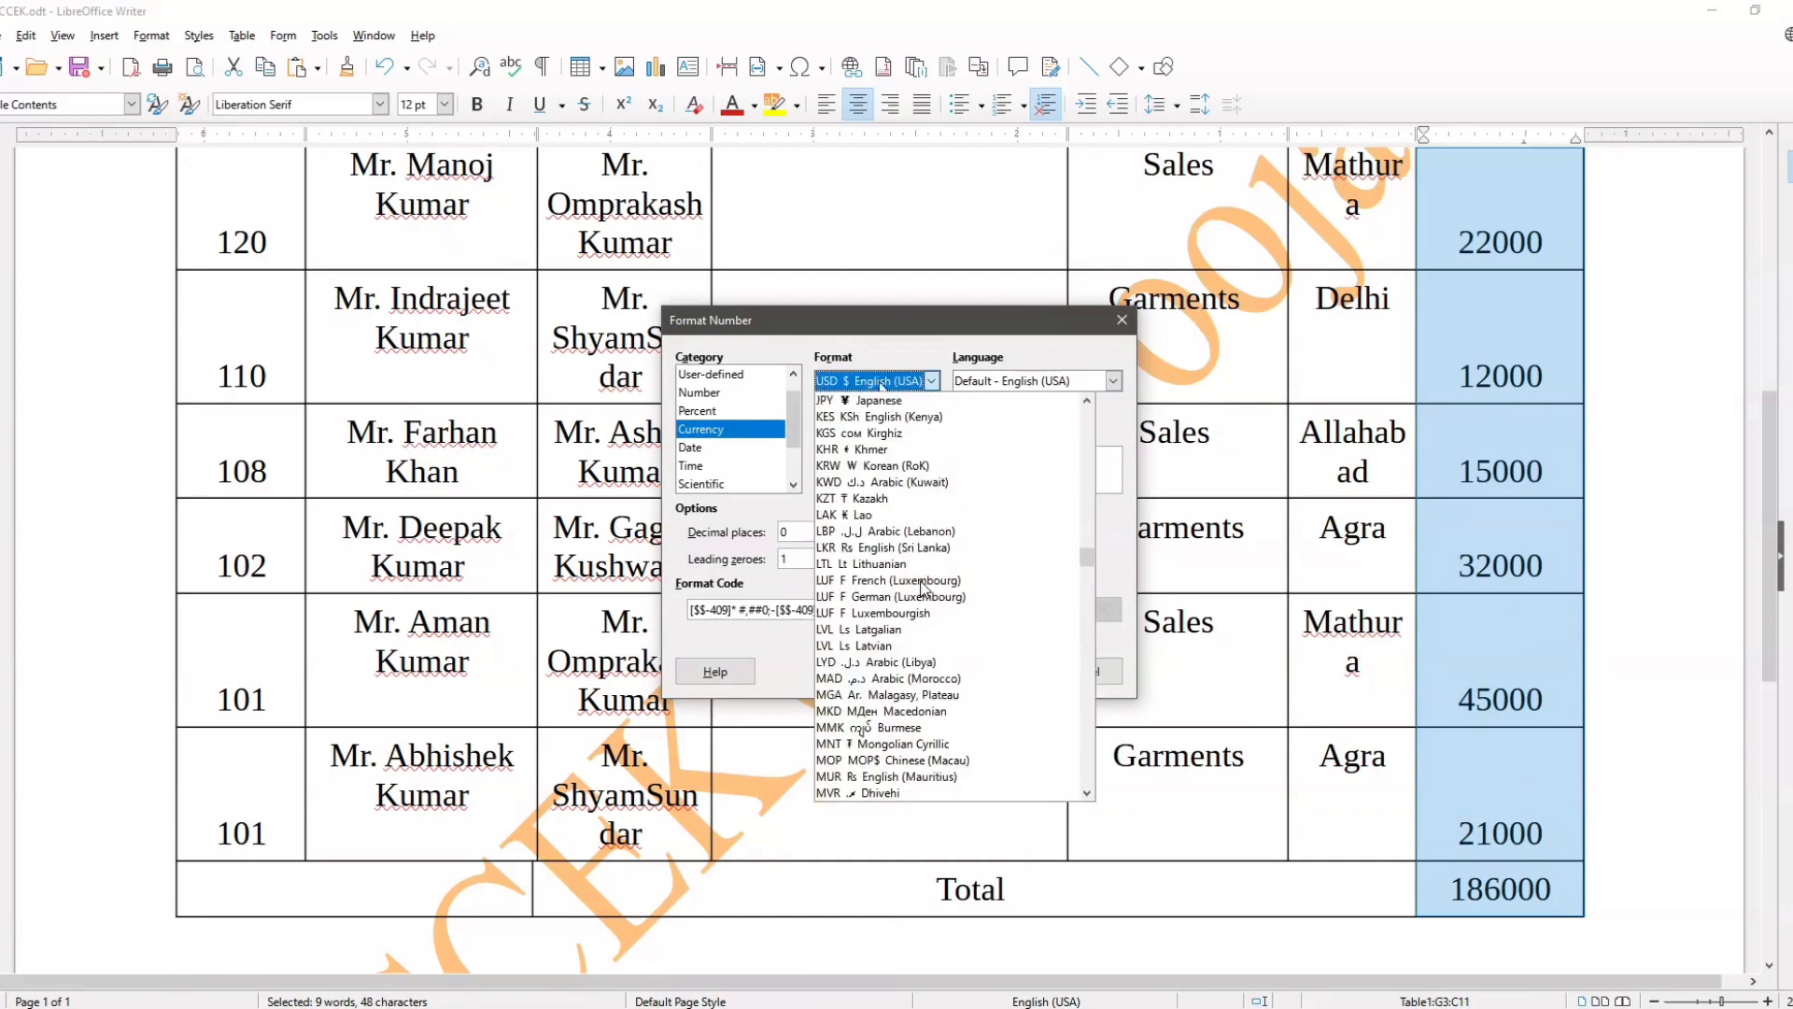
pyautogui.click(925, 607)
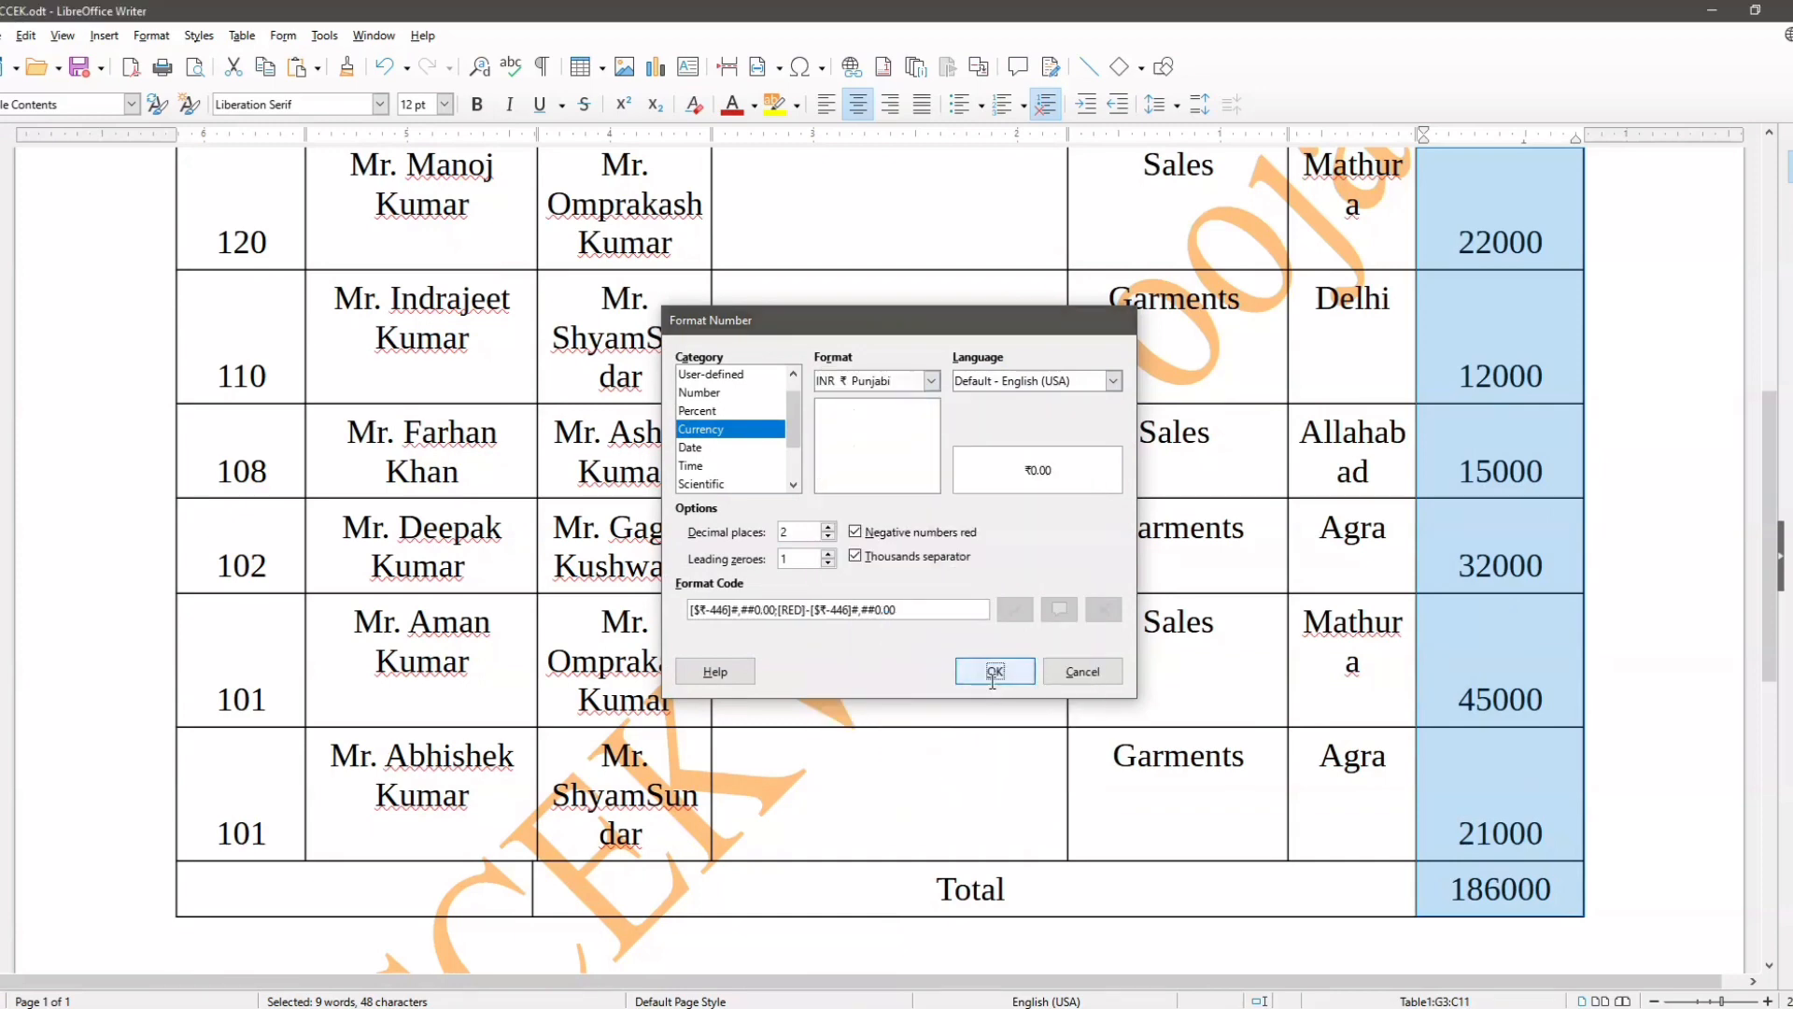
pyautogui.click(994, 670)
# Step: Widen the Salary column outward at the table's outer edge so each amount fits on one line
pyautogui.scroll(10, 1551, 666)
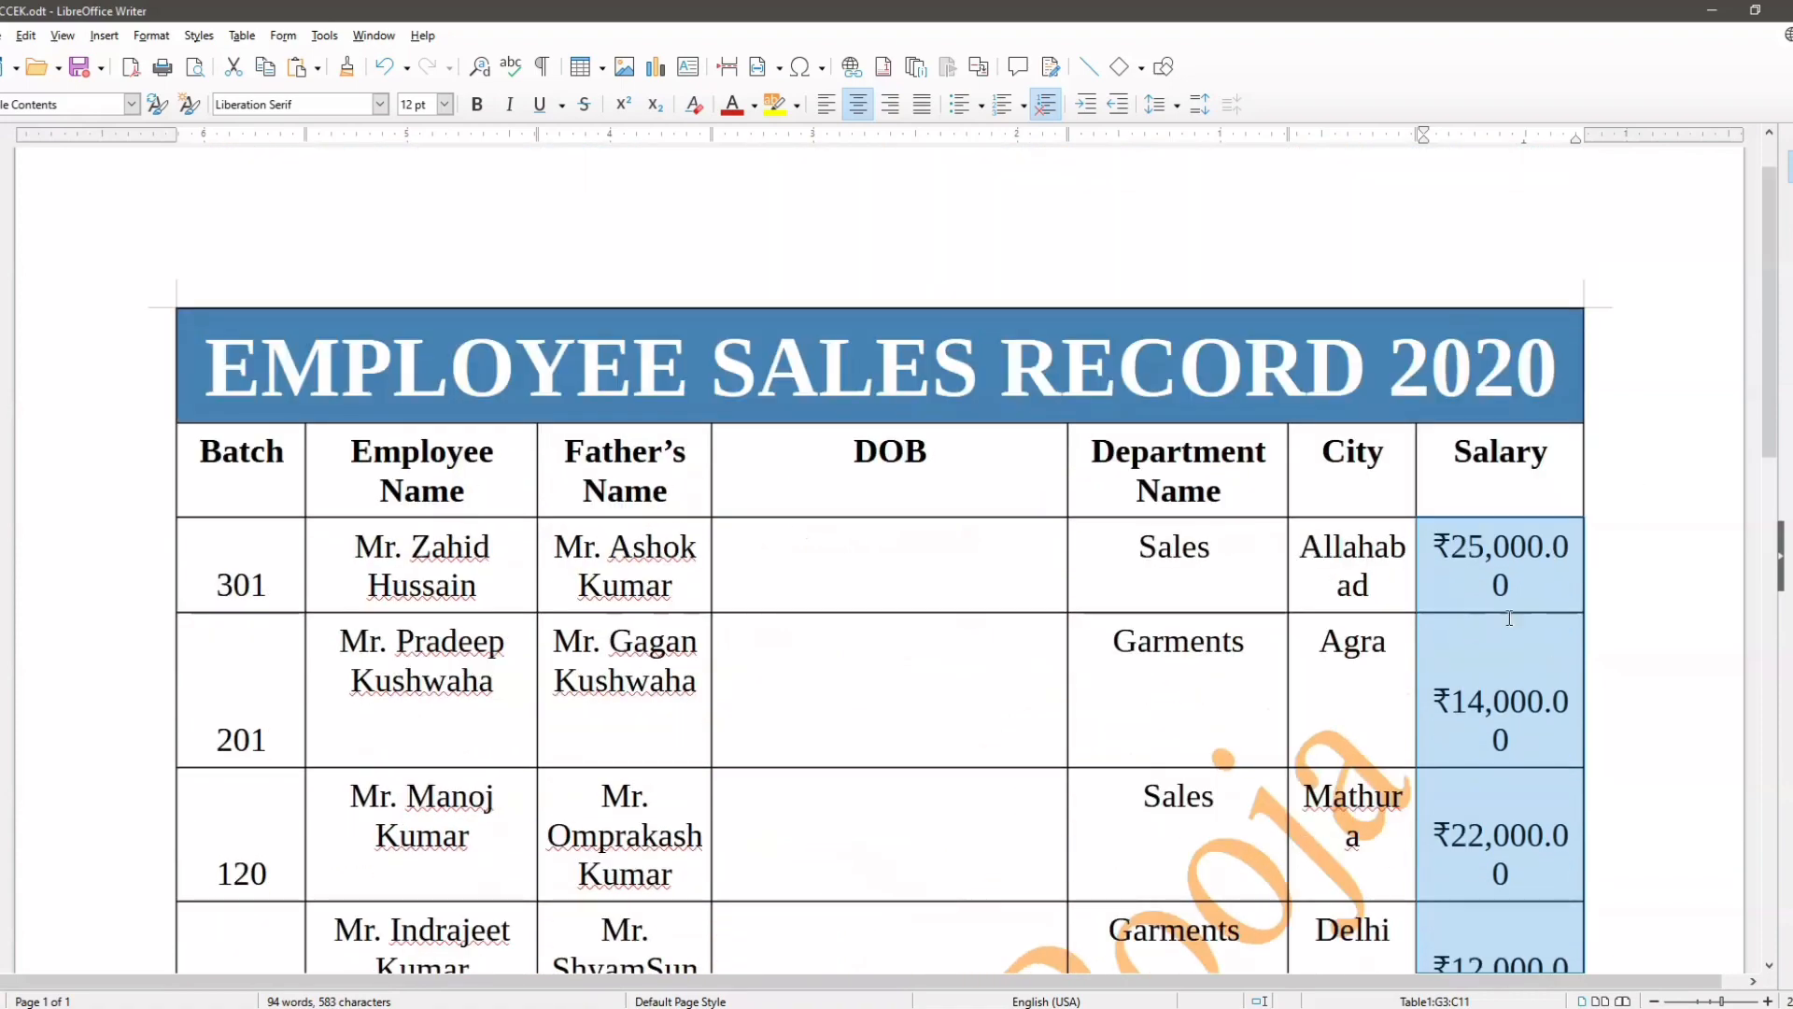
pyautogui.click(1513, 620)
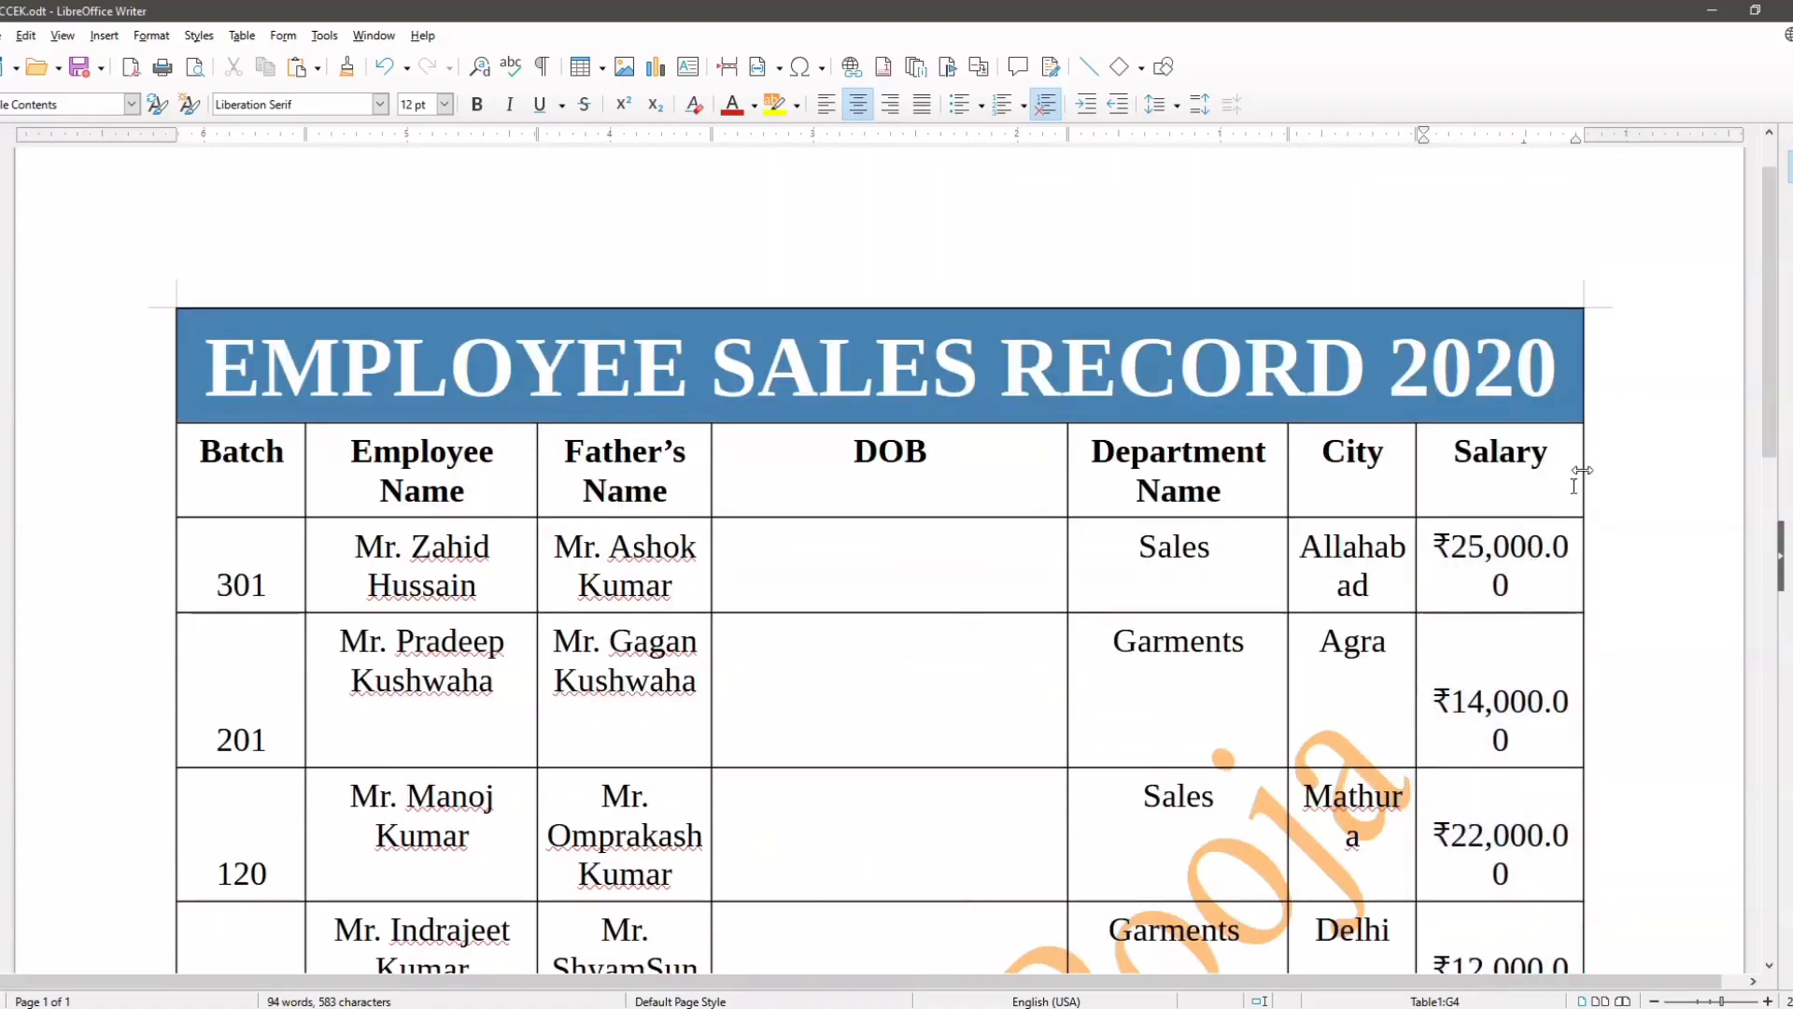
pyautogui.moveTo(1582, 472); pyautogui.dragTo(1657, 454)
pyautogui.scroll(-6, 1541, 676)
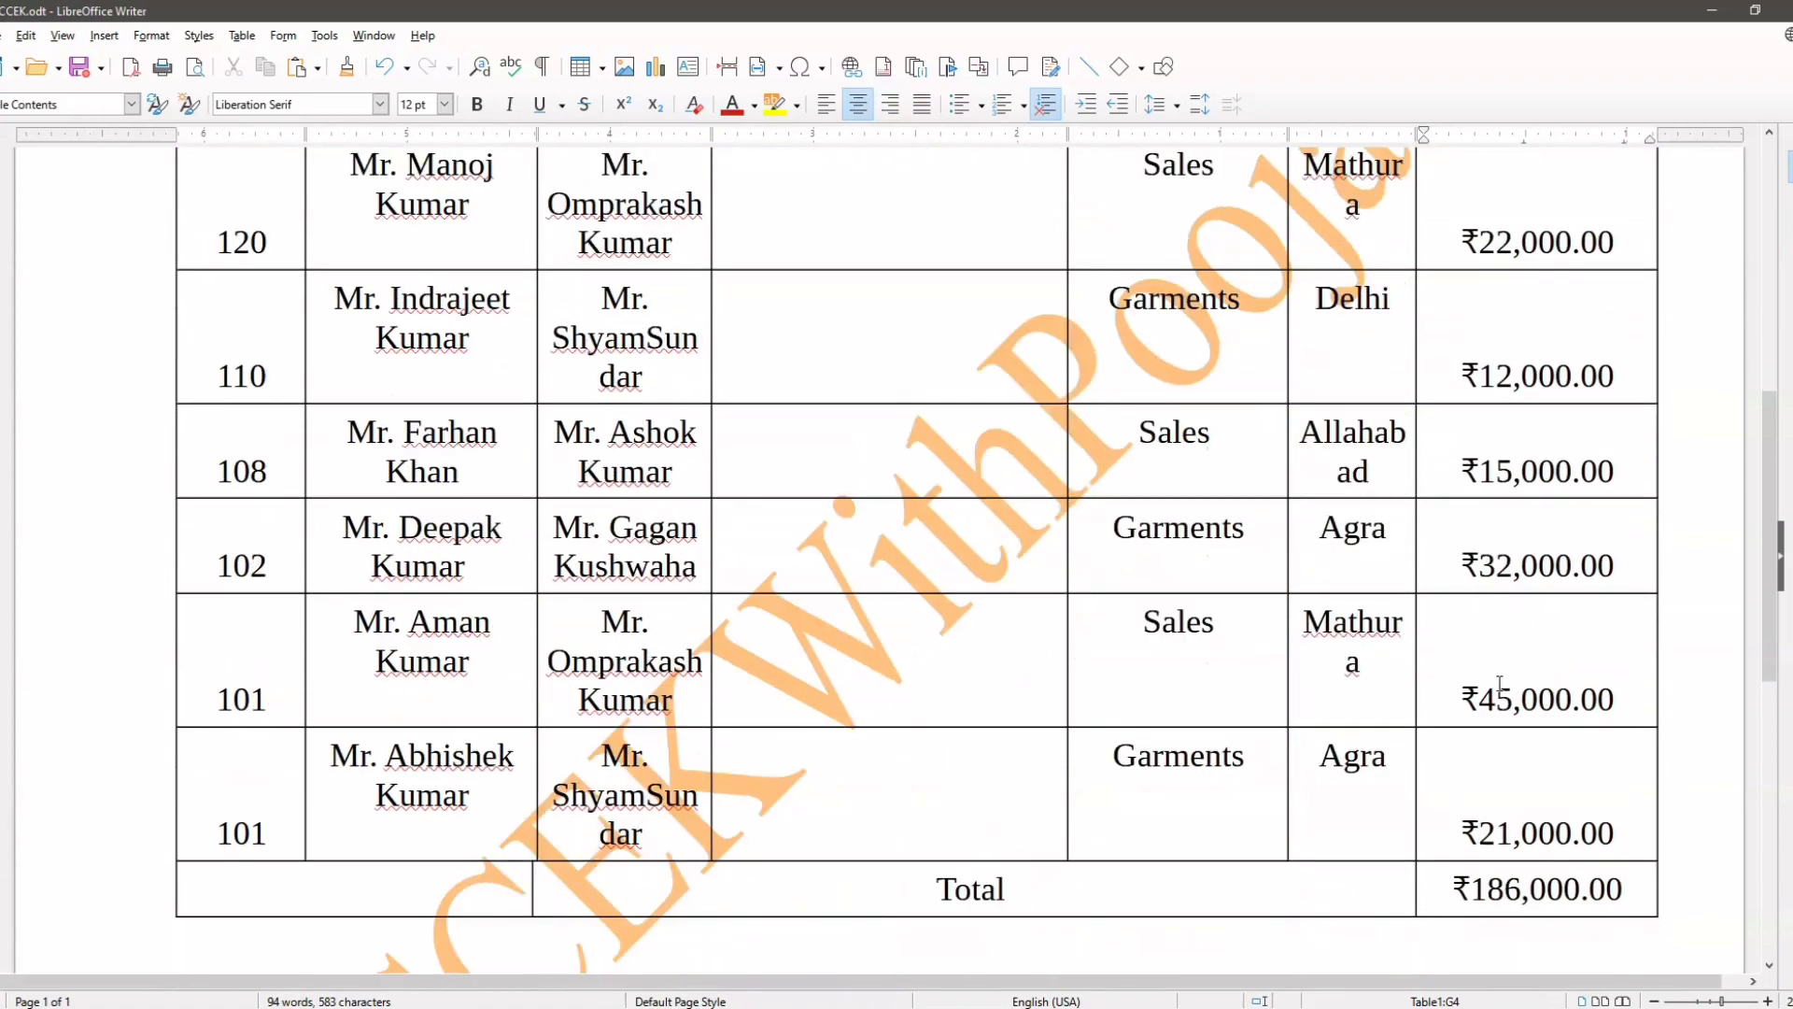
pyautogui.scroll(6, 1546, 676)
# Step: Format the first employee's empty DOB cell as Date, using the Fri, December 31, 1999 format
pyautogui.click(889, 551)
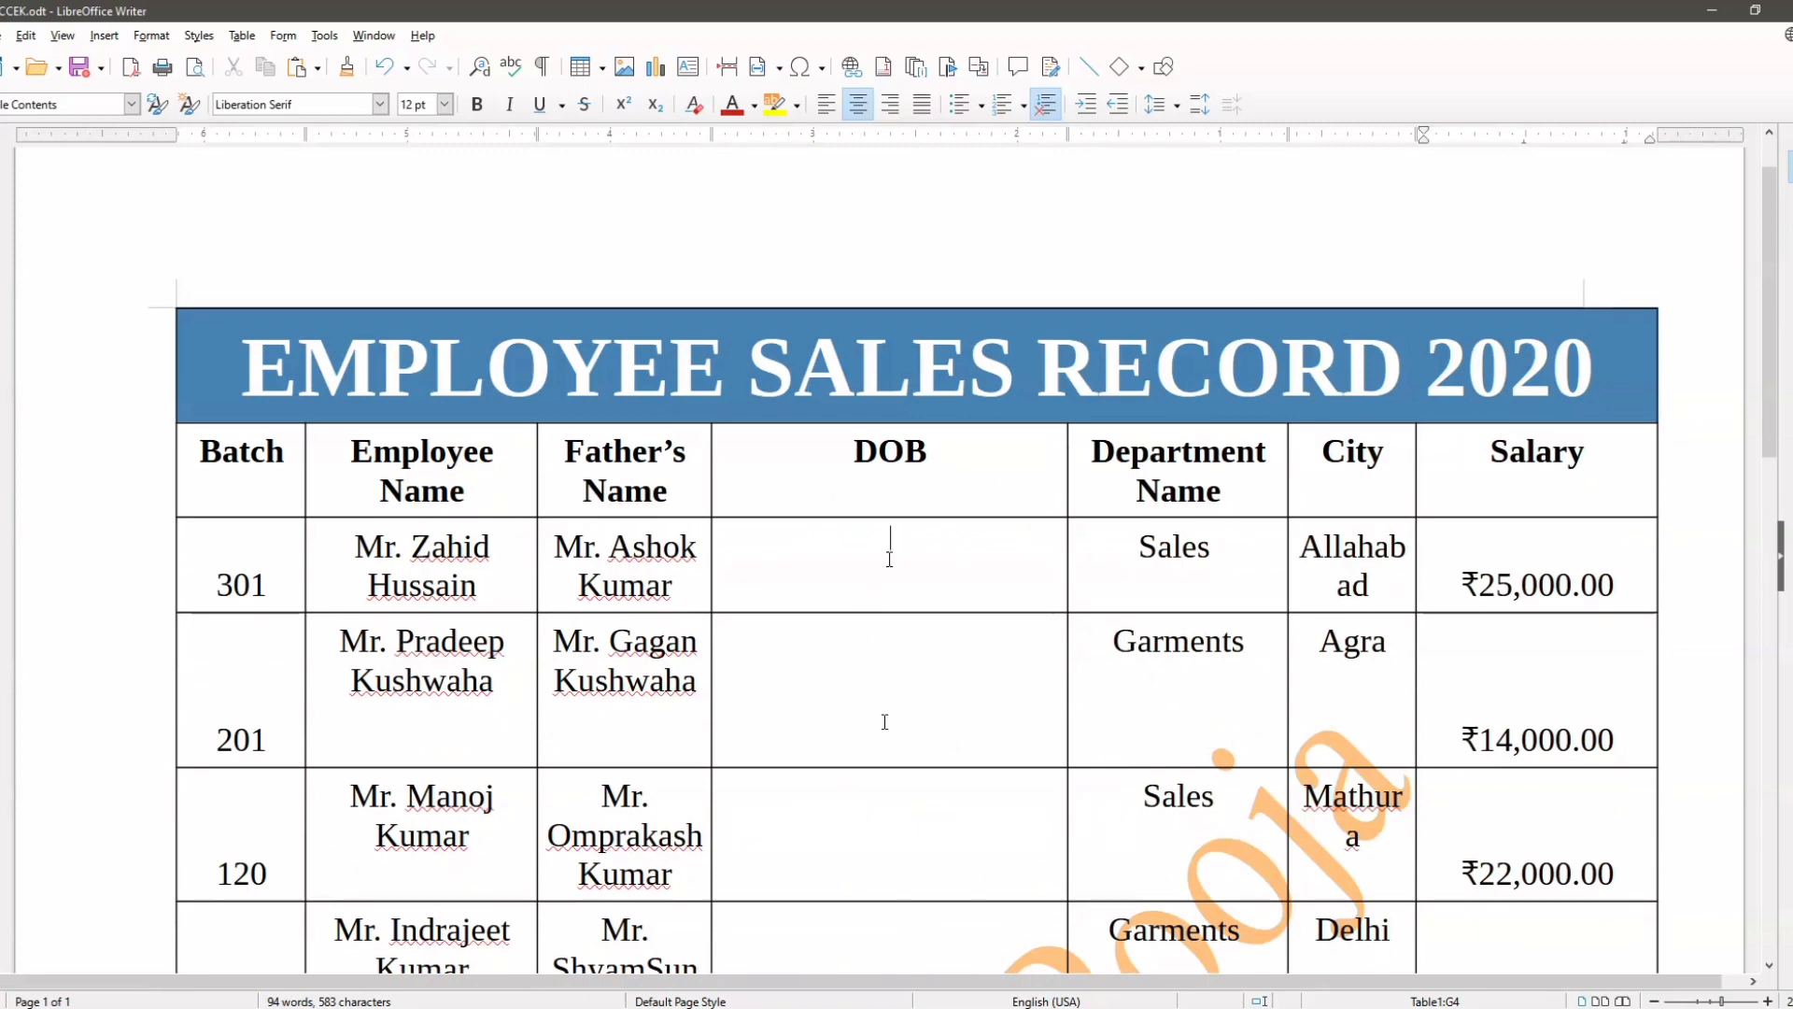
pyautogui.scroll(-1, 892, 654)
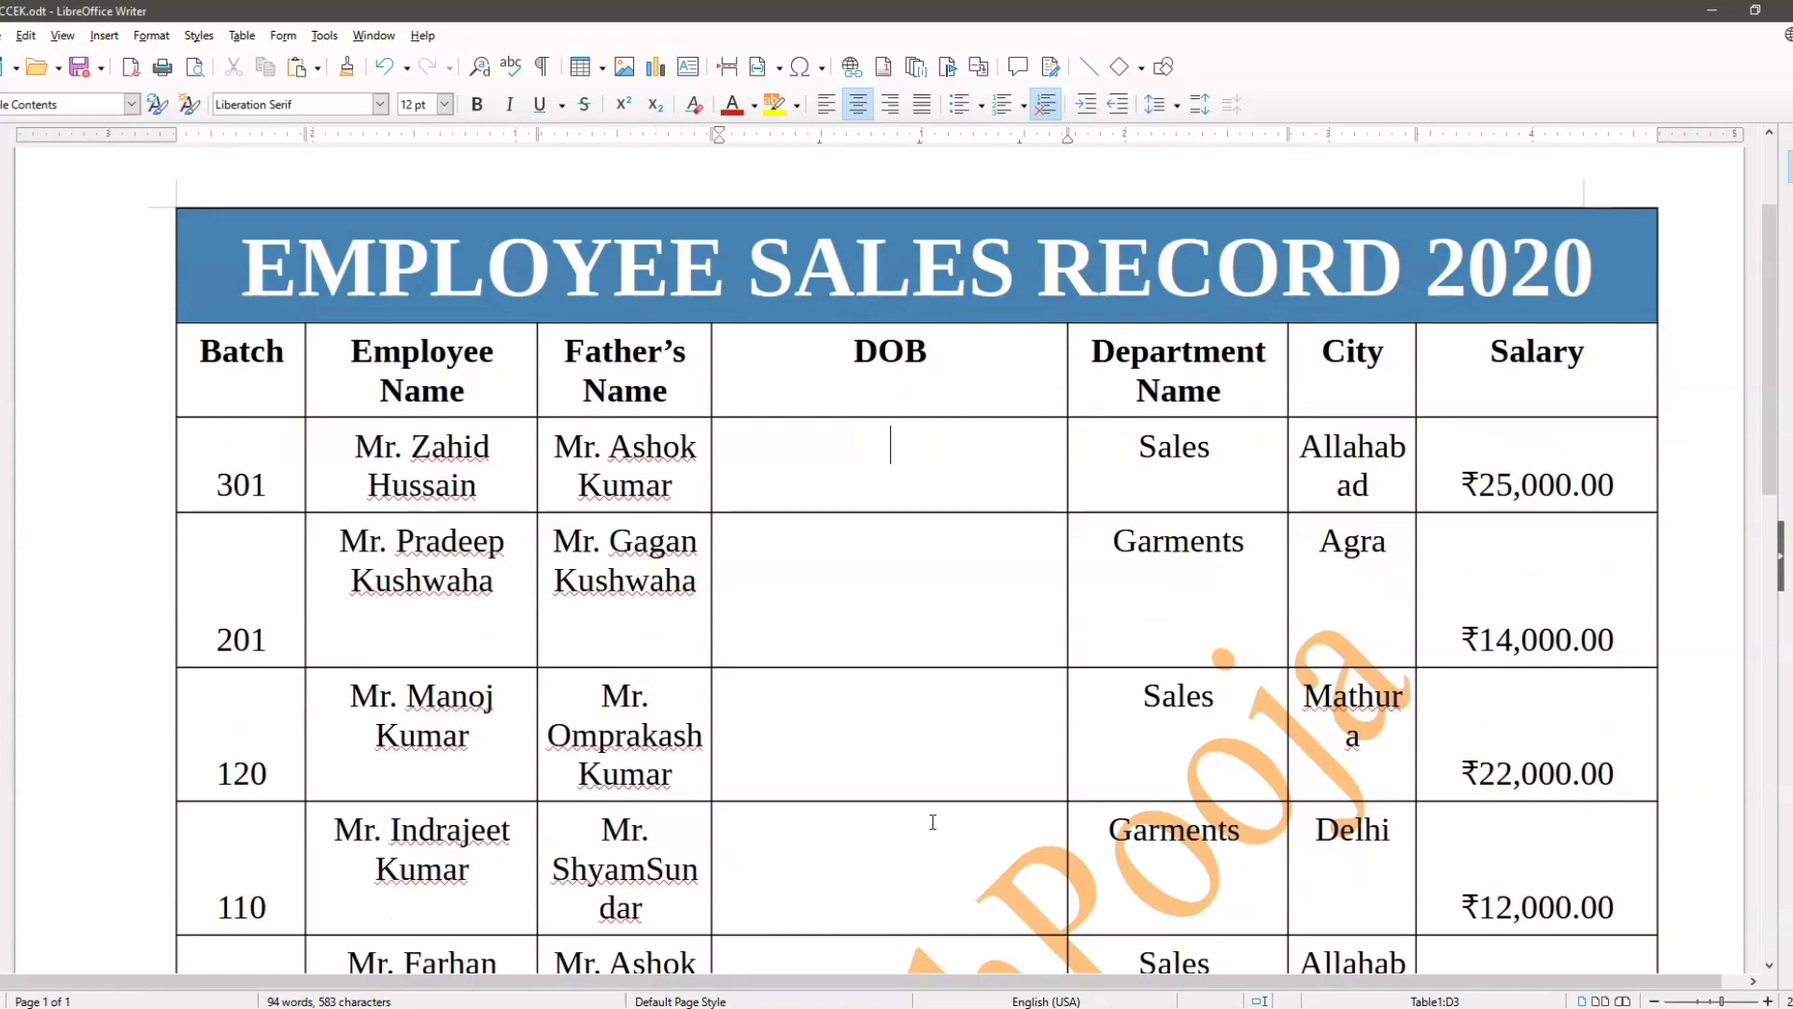
pyautogui.click(240, 42)
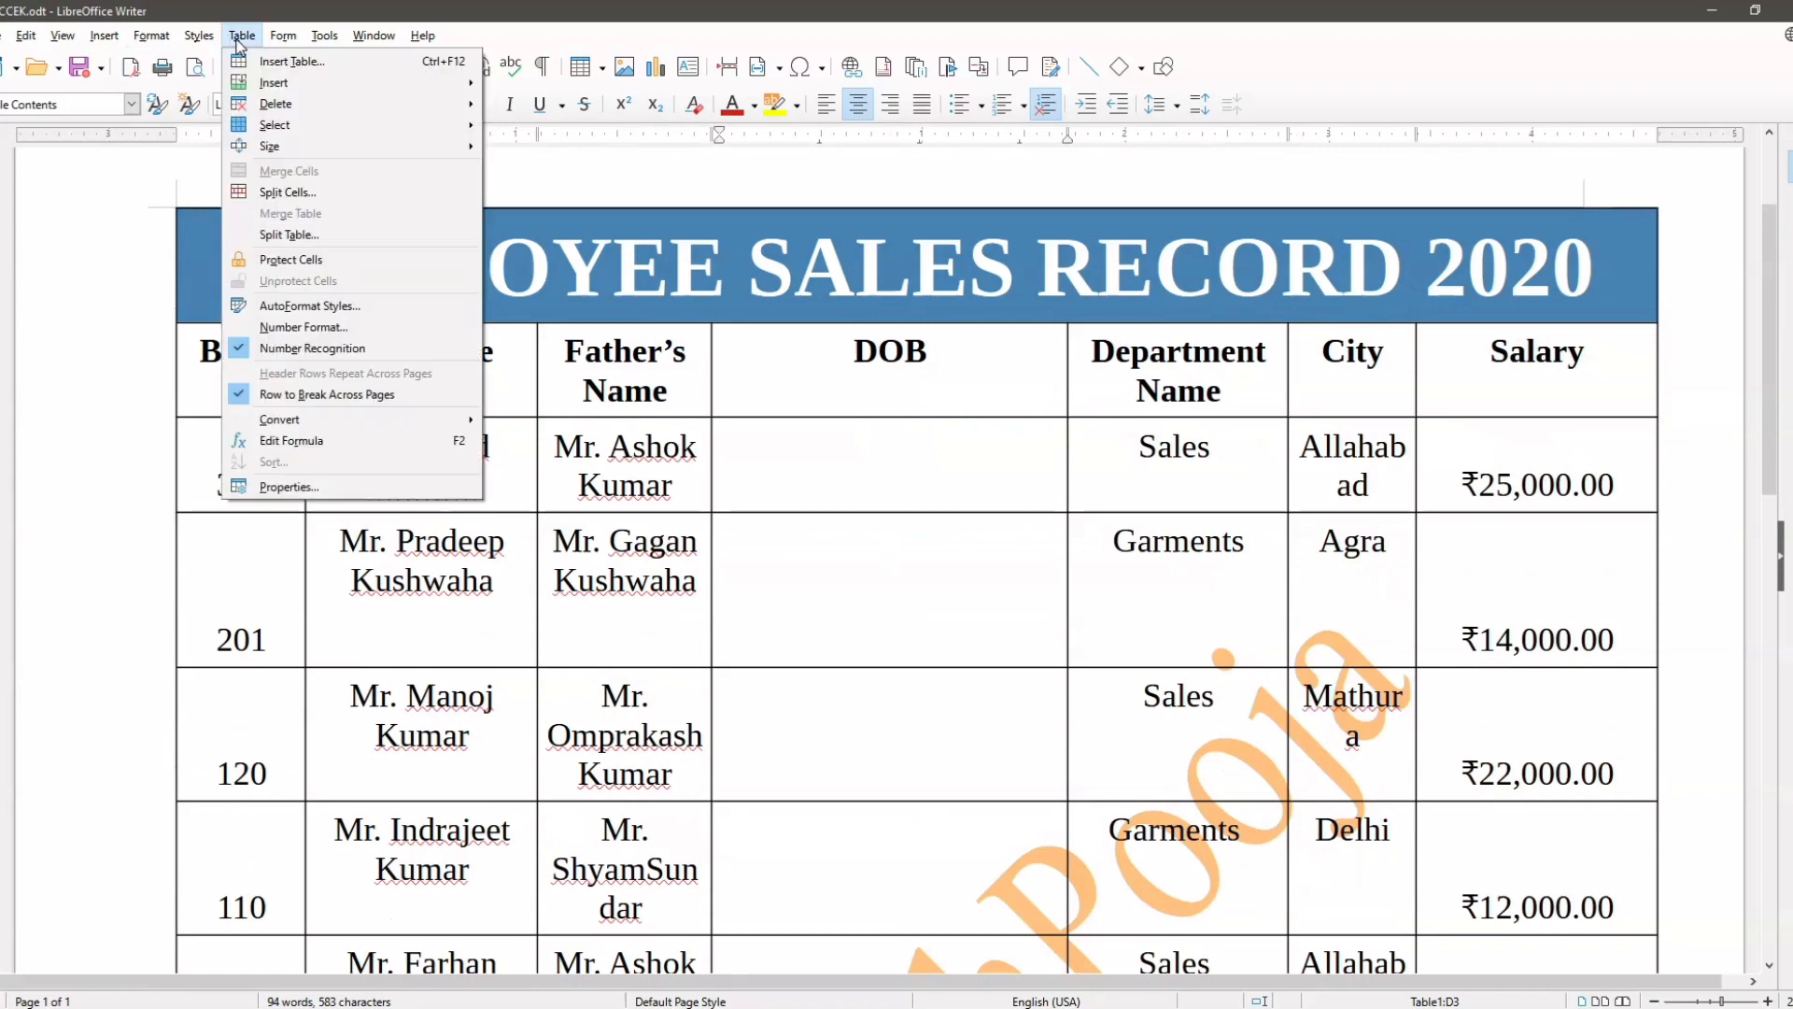
pyautogui.click(304, 340)
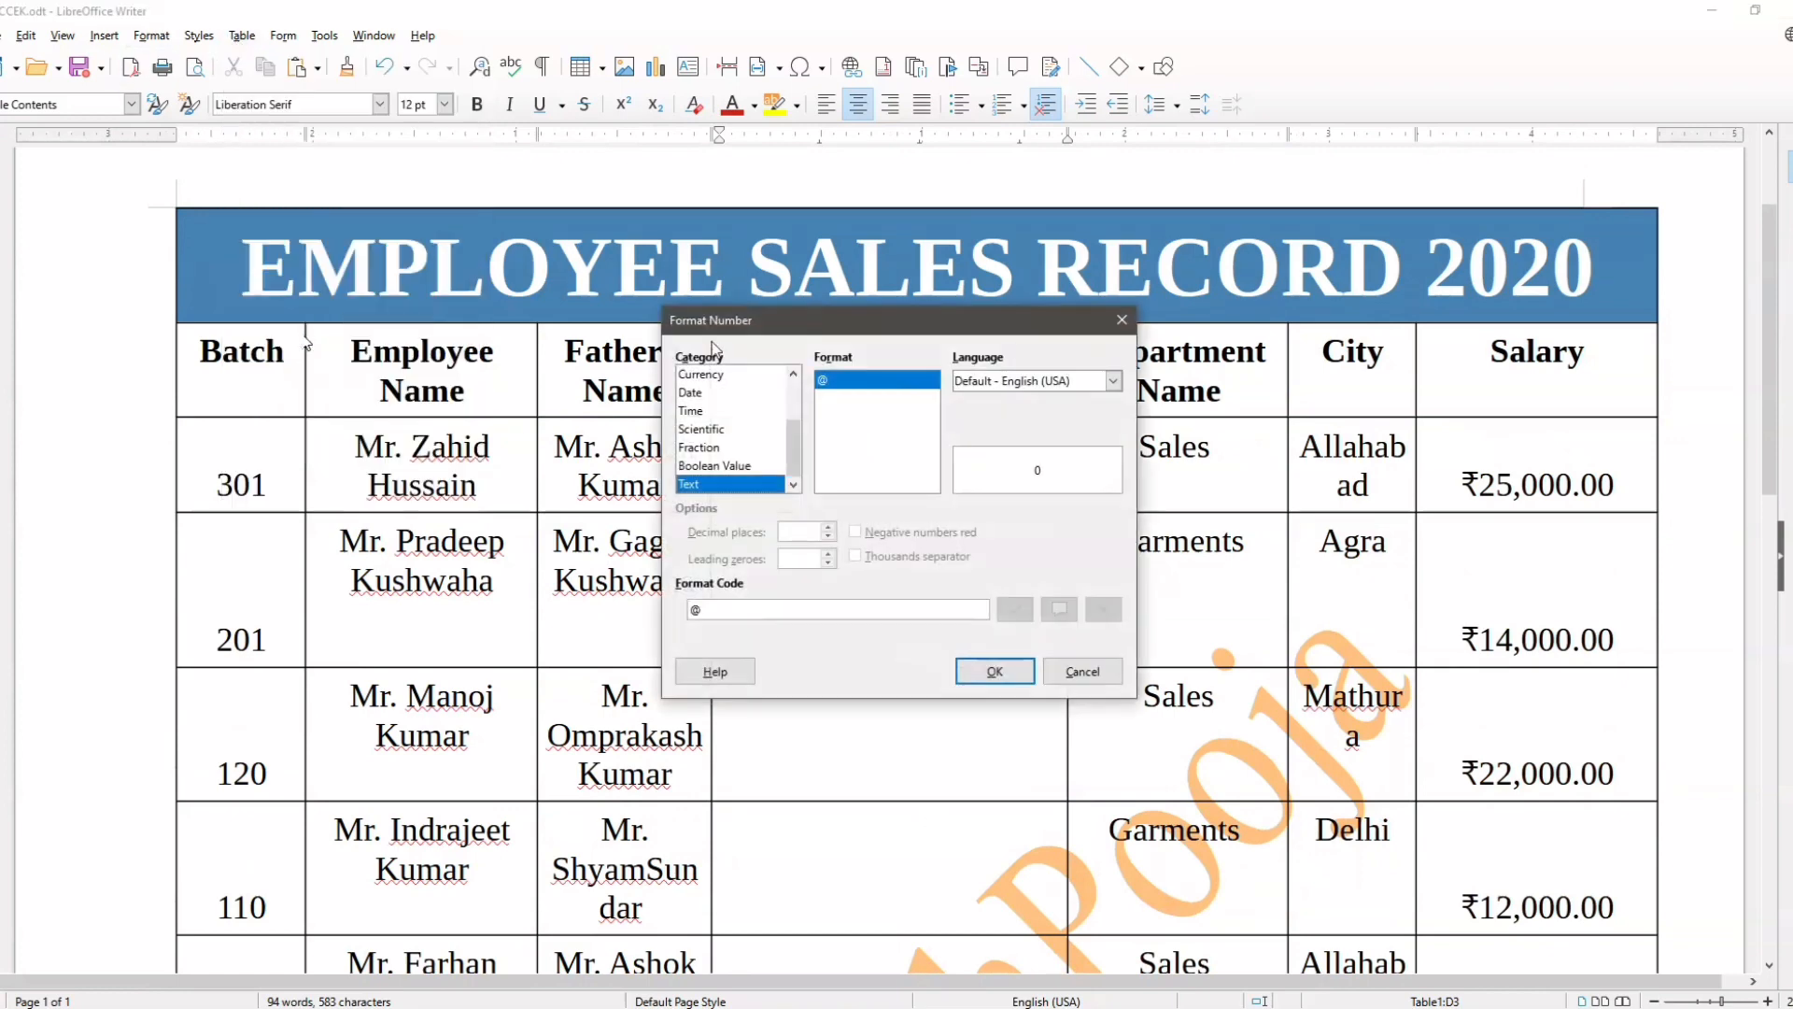
pyautogui.moveTo(750, 330); pyautogui.dragTo(463, 195)
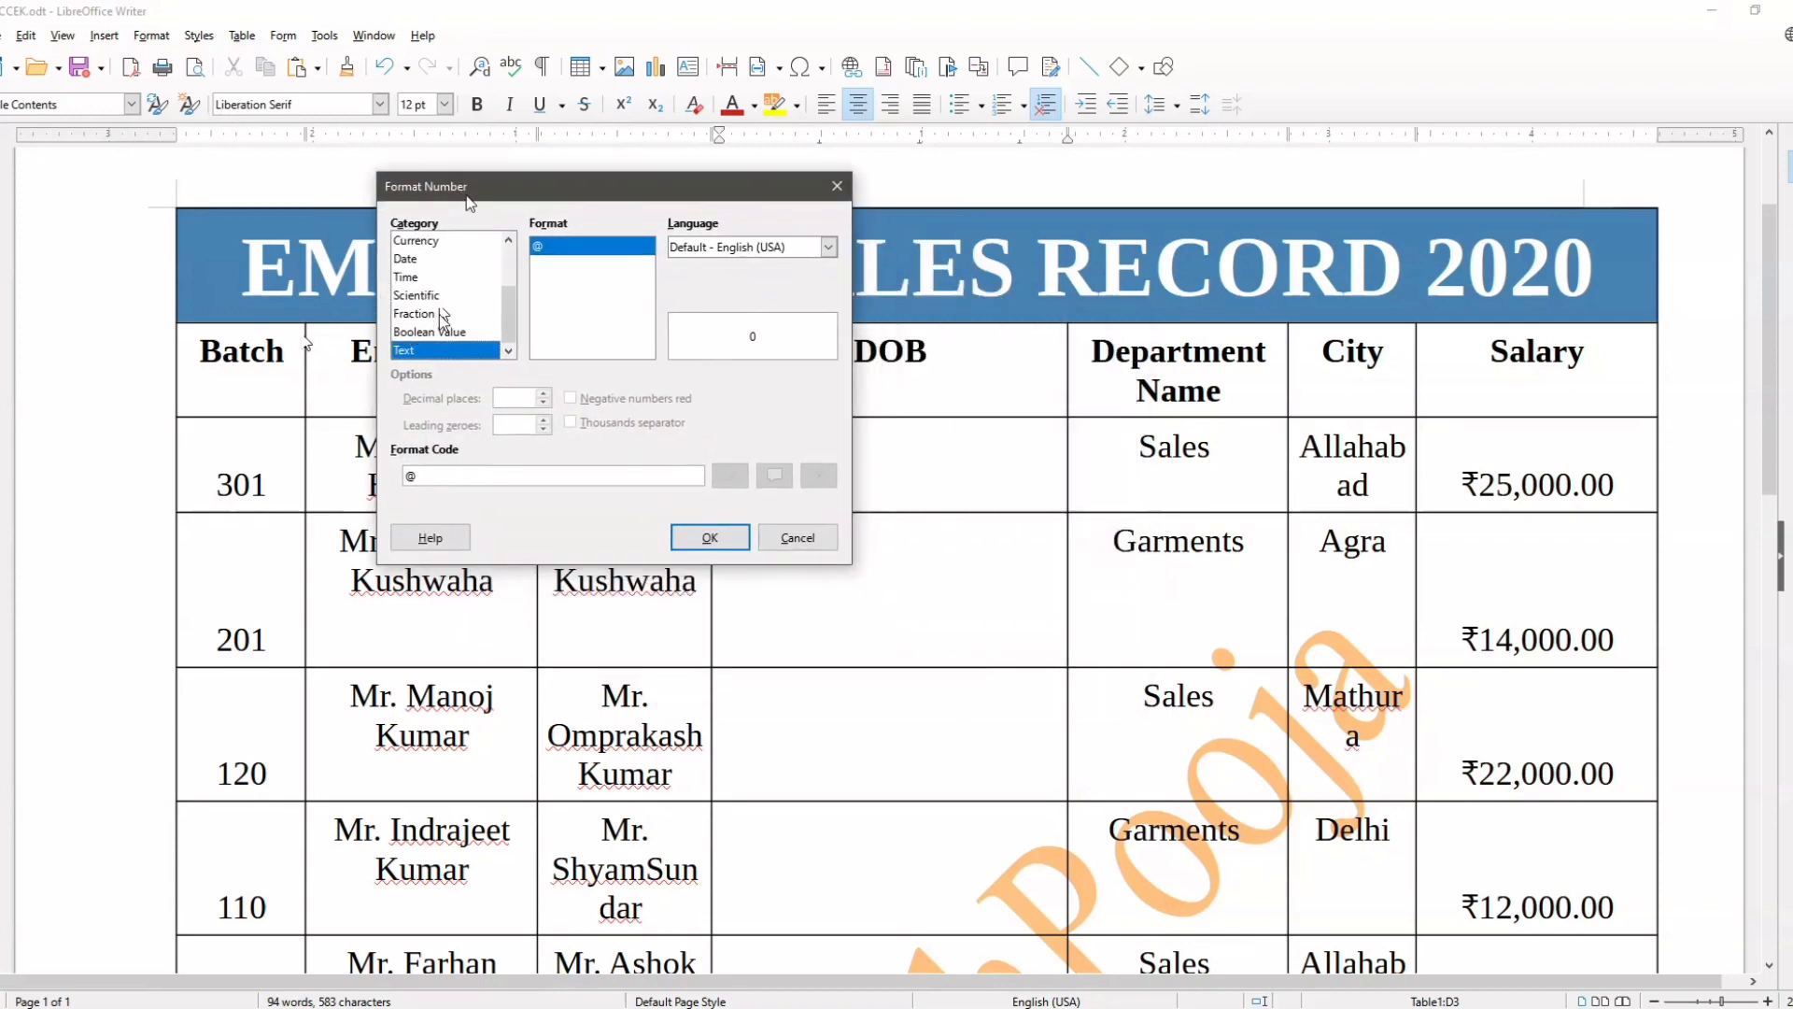
pyautogui.scroll(1, 443, 318)
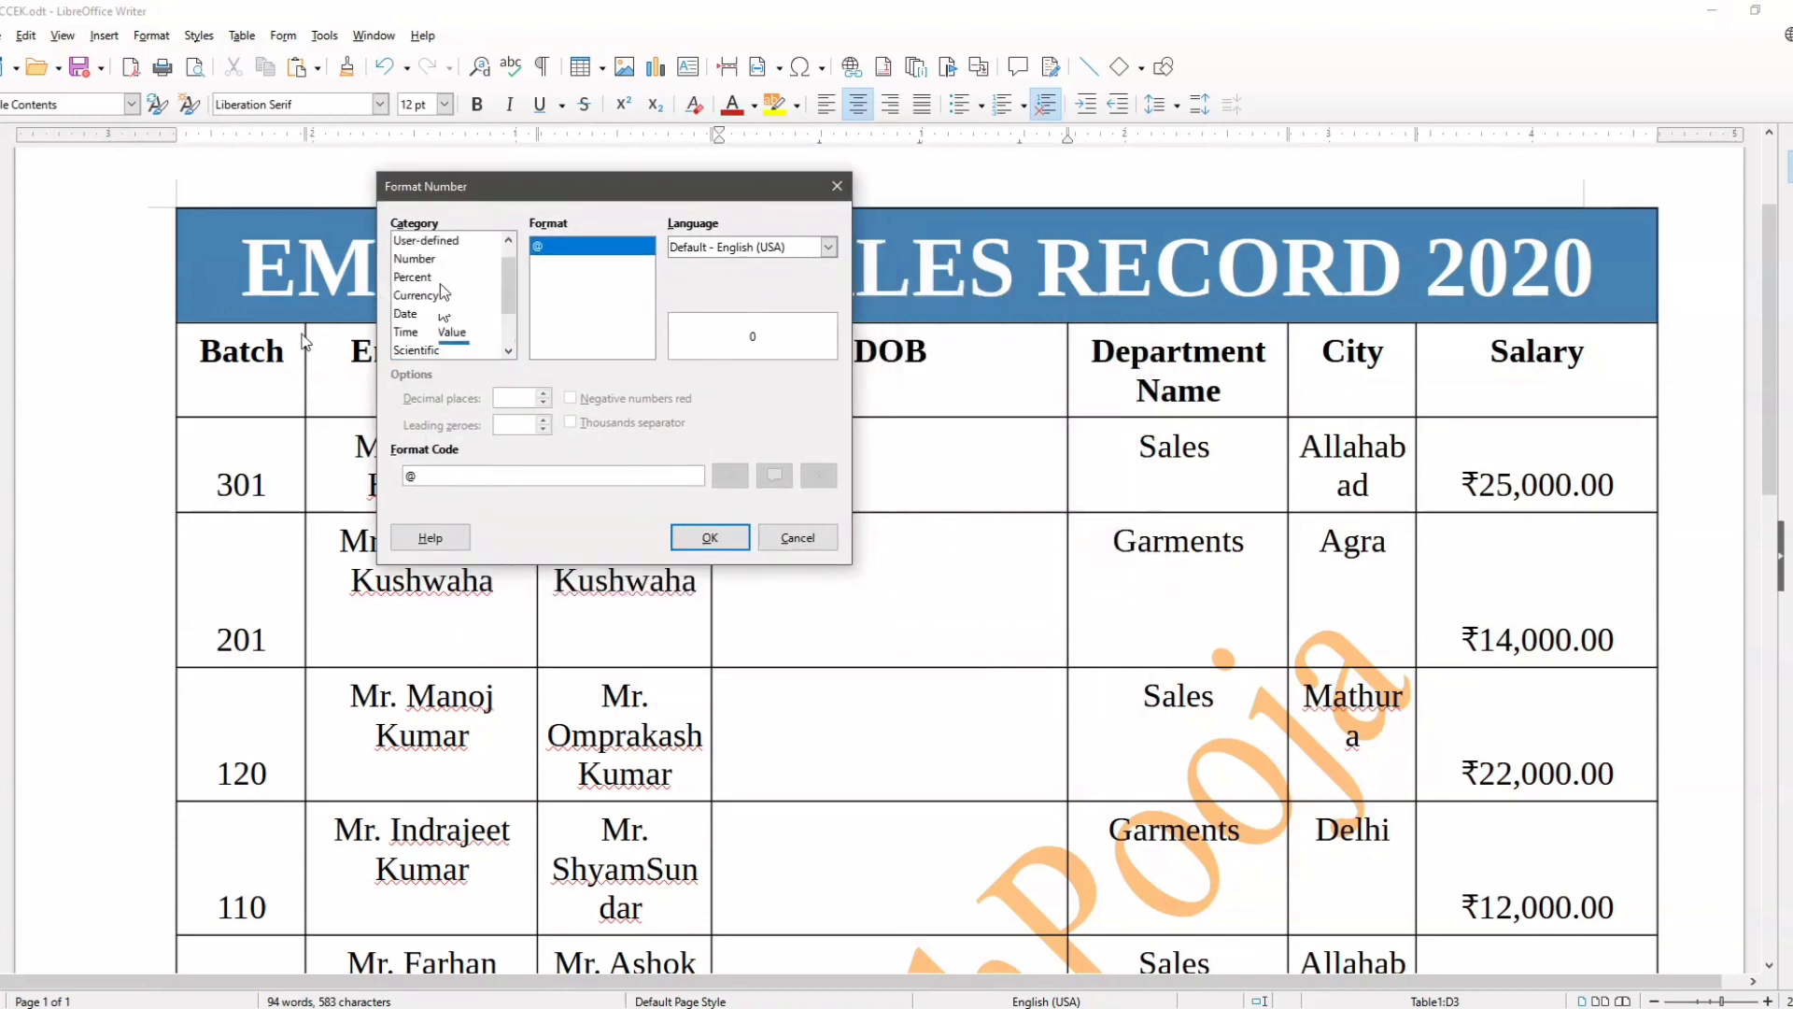
pyautogui.click(425, 317)
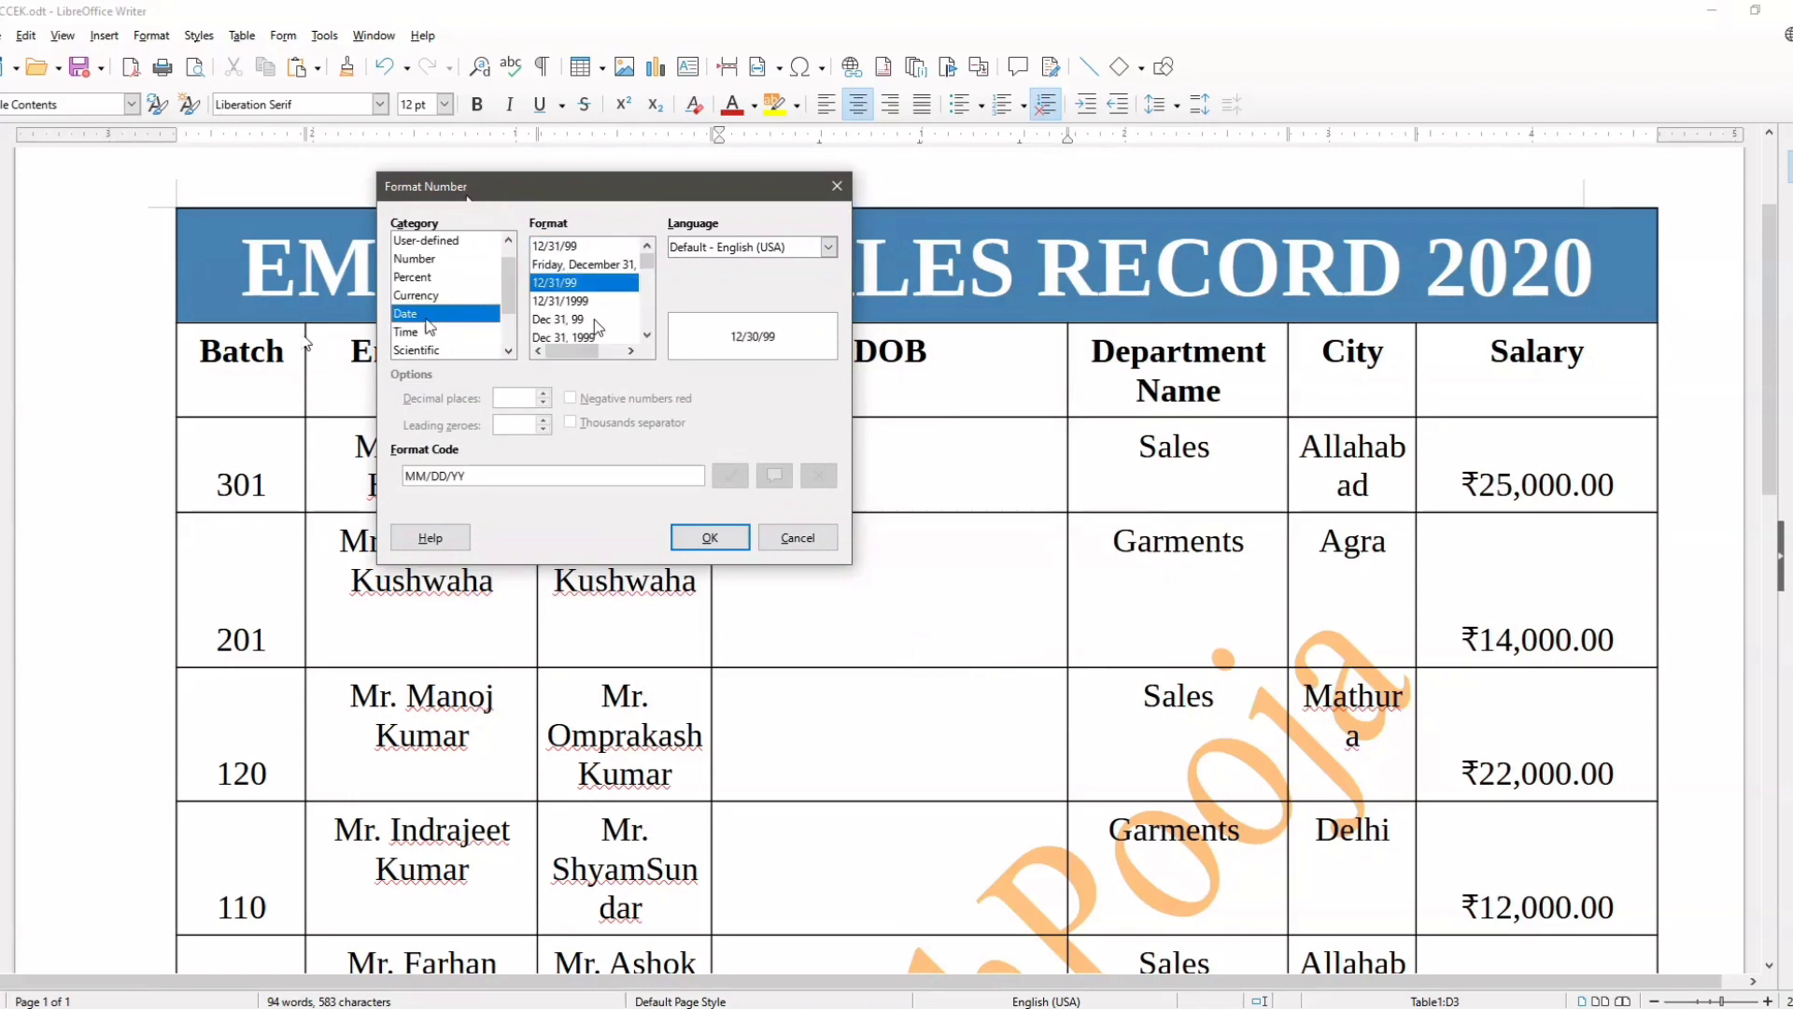
pyautogui.scroll(-6, 594, 318)
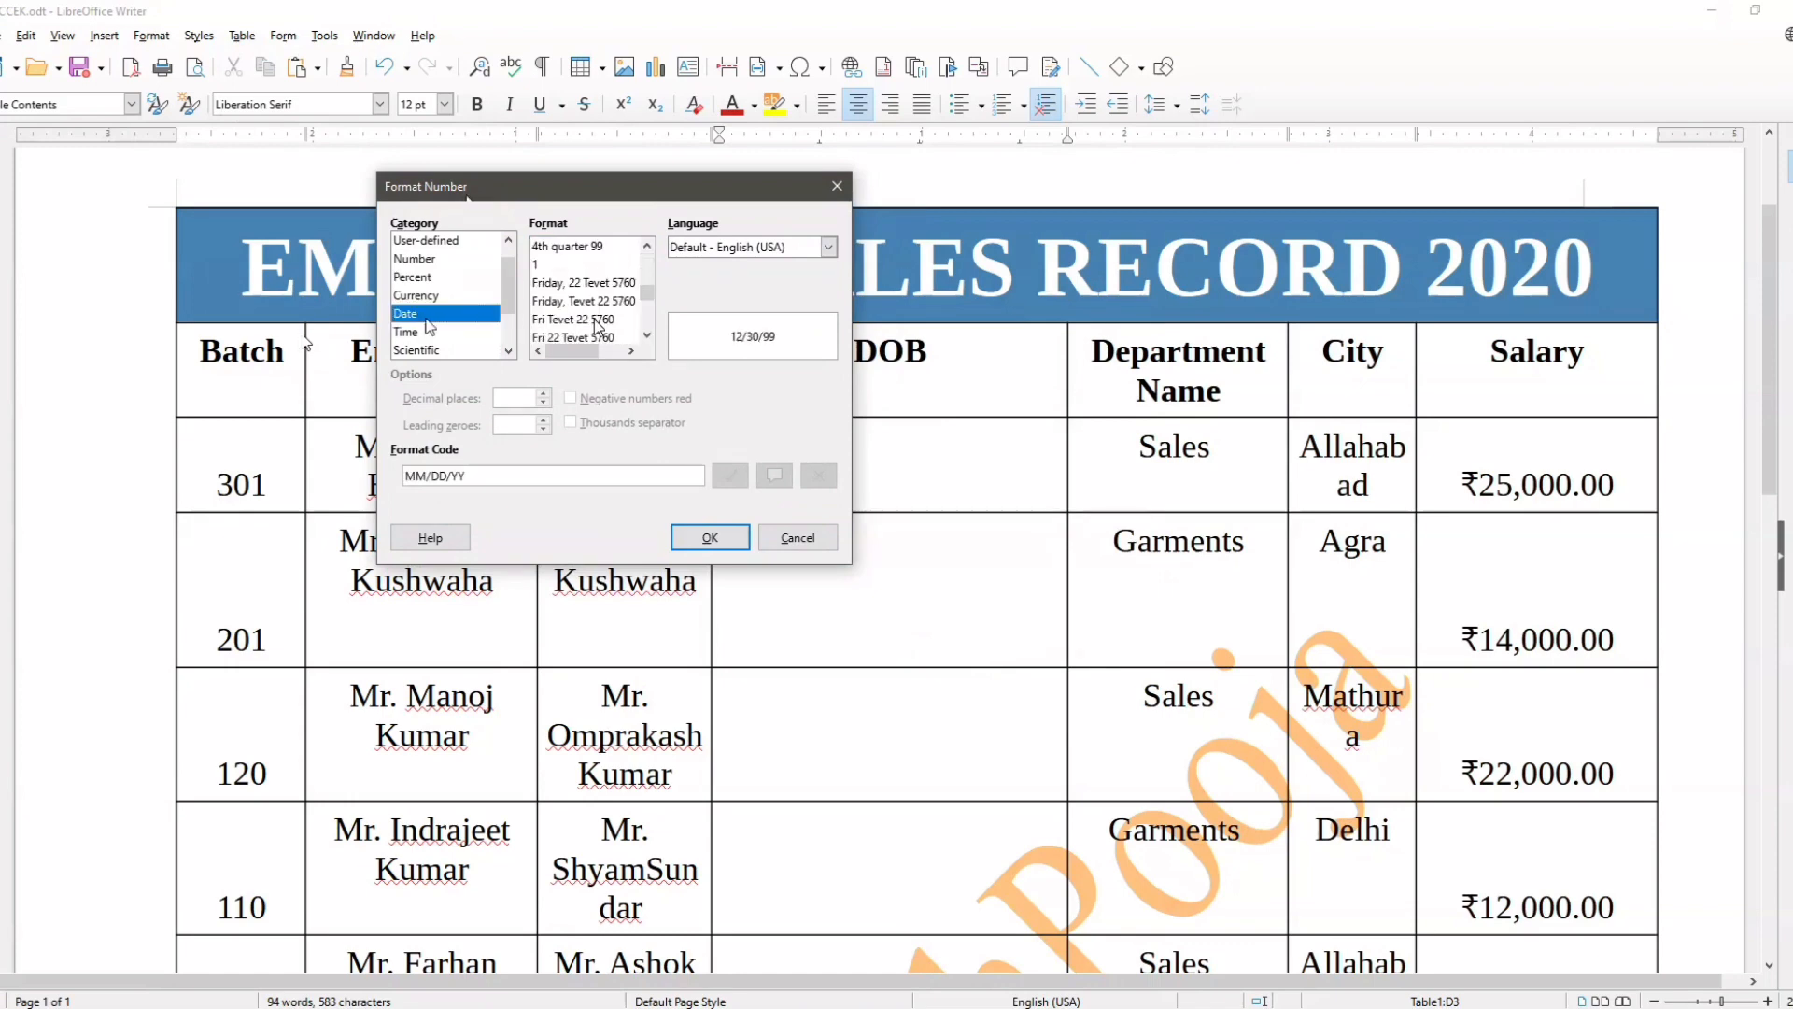
pyautogui.scroll(5, 595, 324)
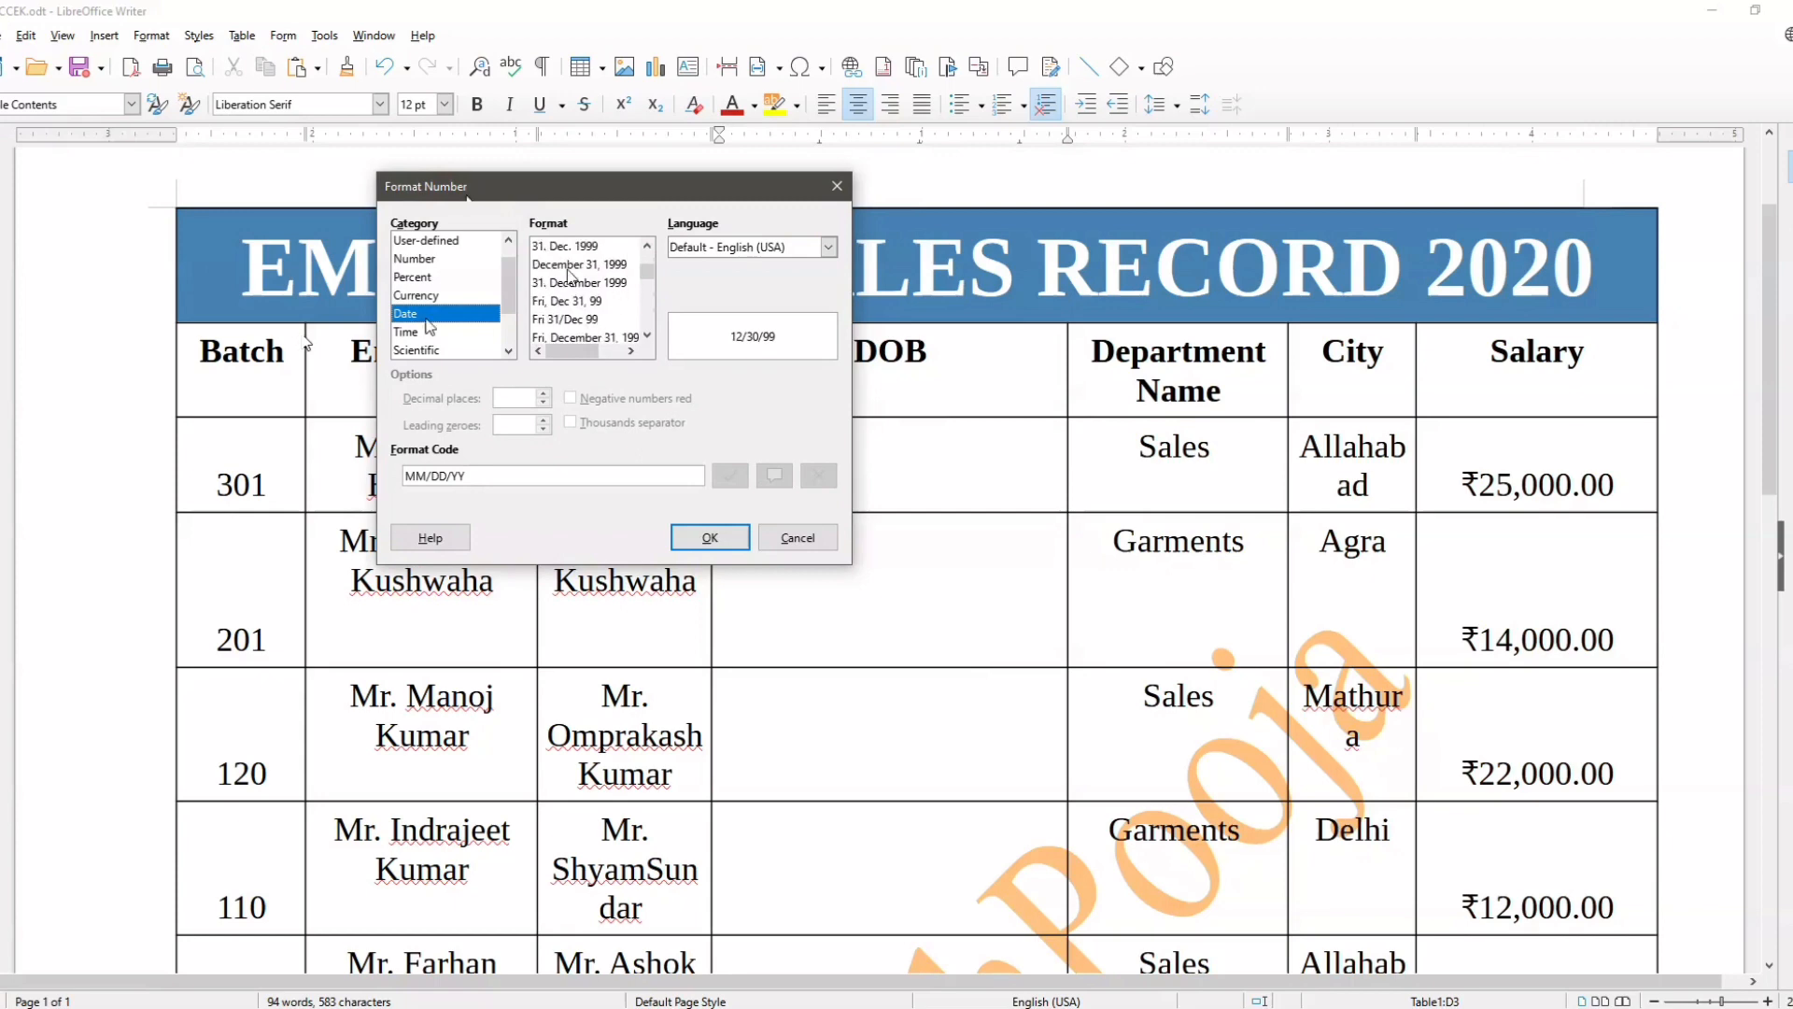
pyautogui.click(599, 318)
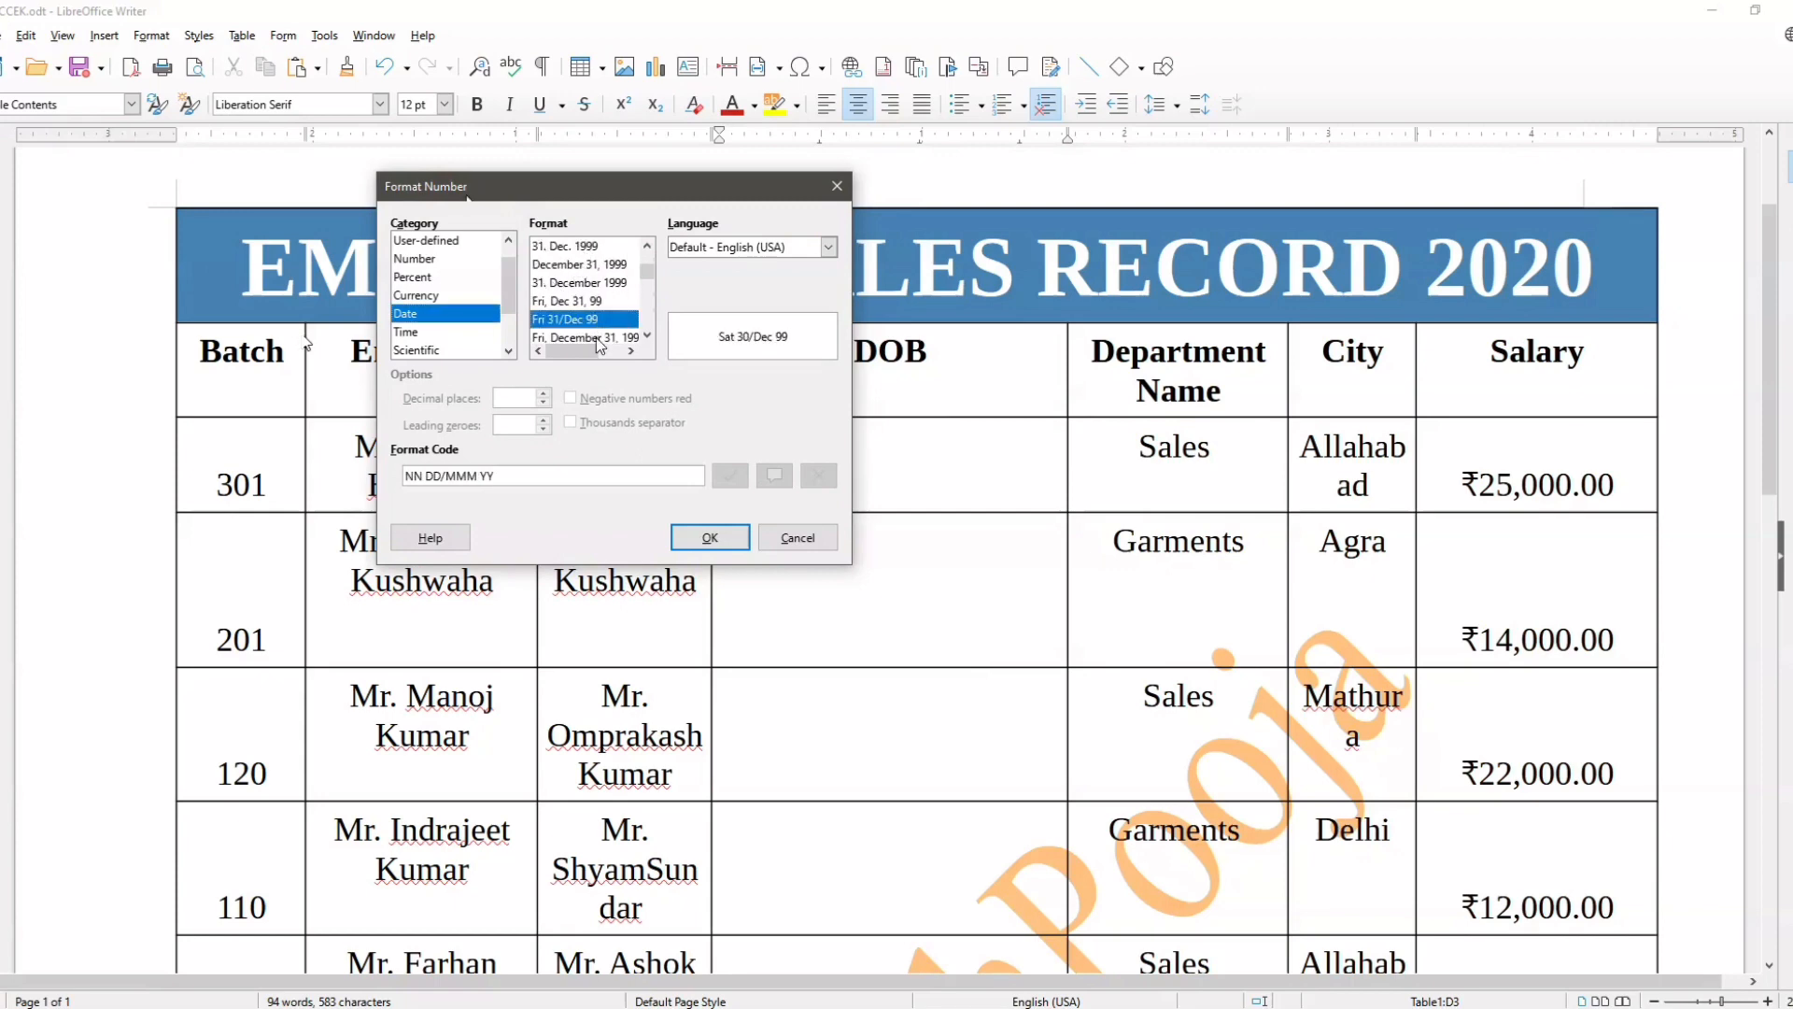
pyautogui.click(598, 337)
pyautogui.click(724, 547)
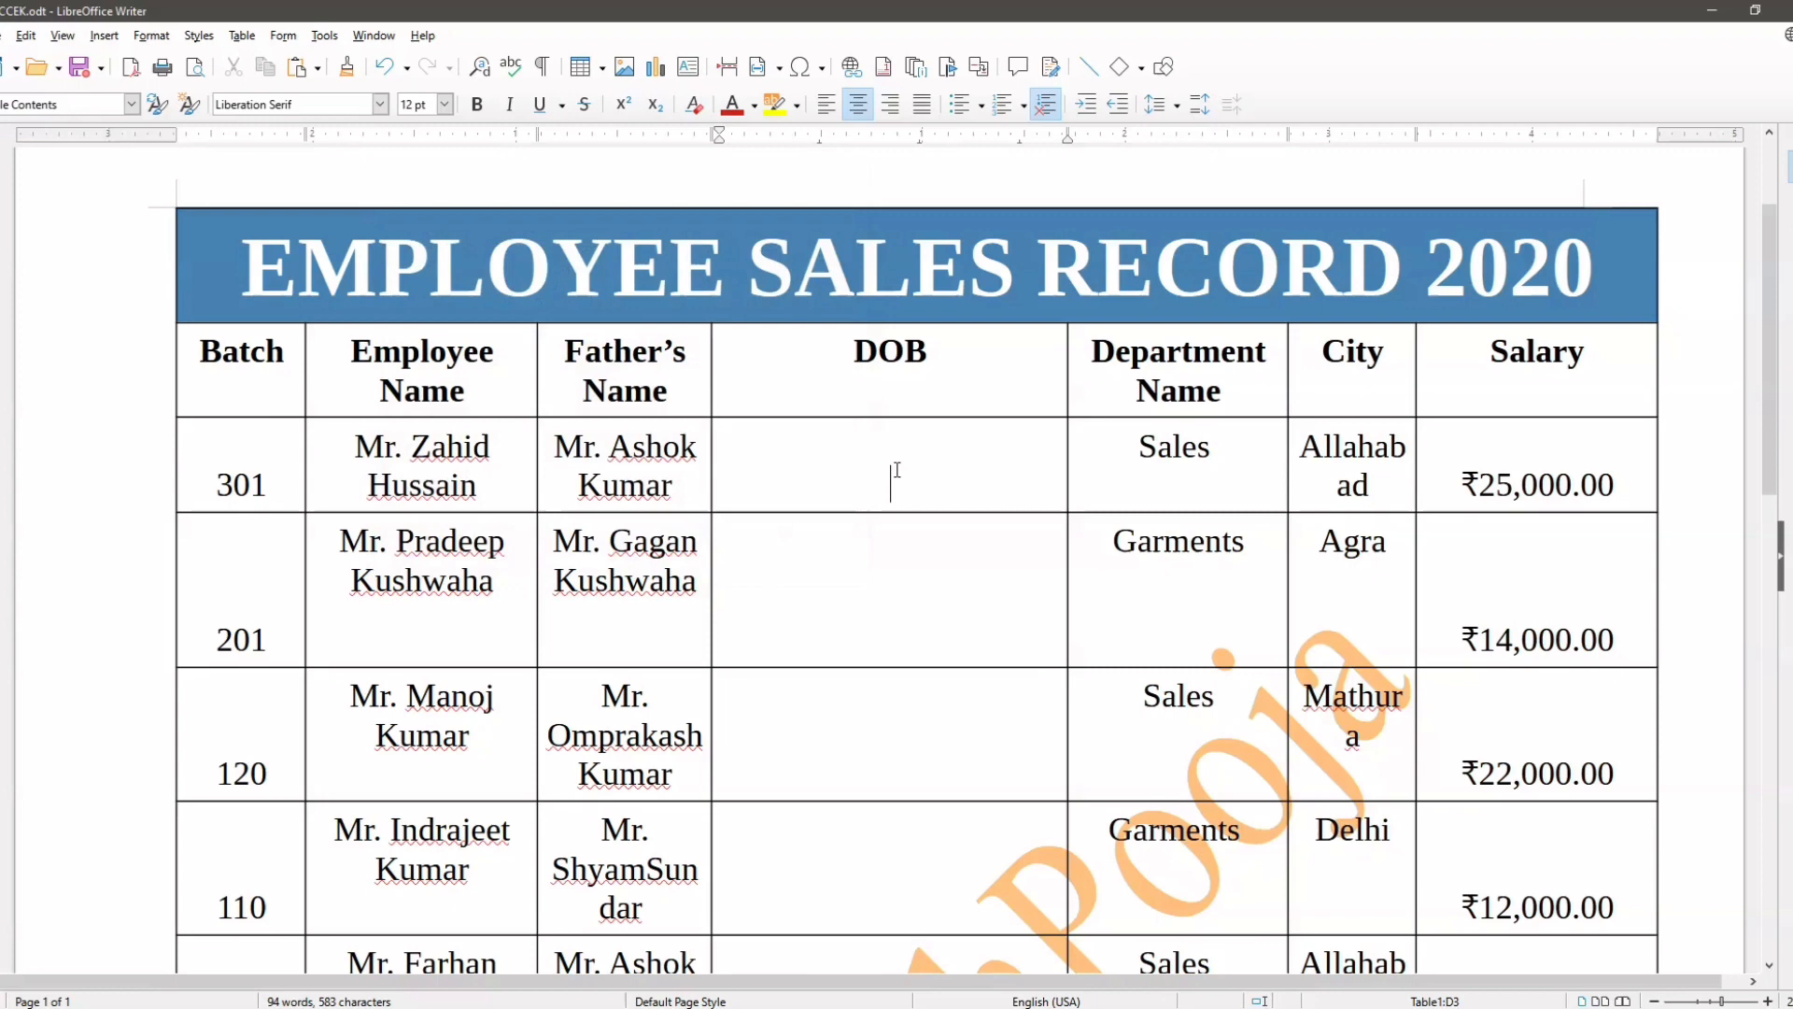
# Step: Enter a date as digits without separators in the first employee's DOB cell
pyautogui.write('06032023')
pyautogui.press('Down')
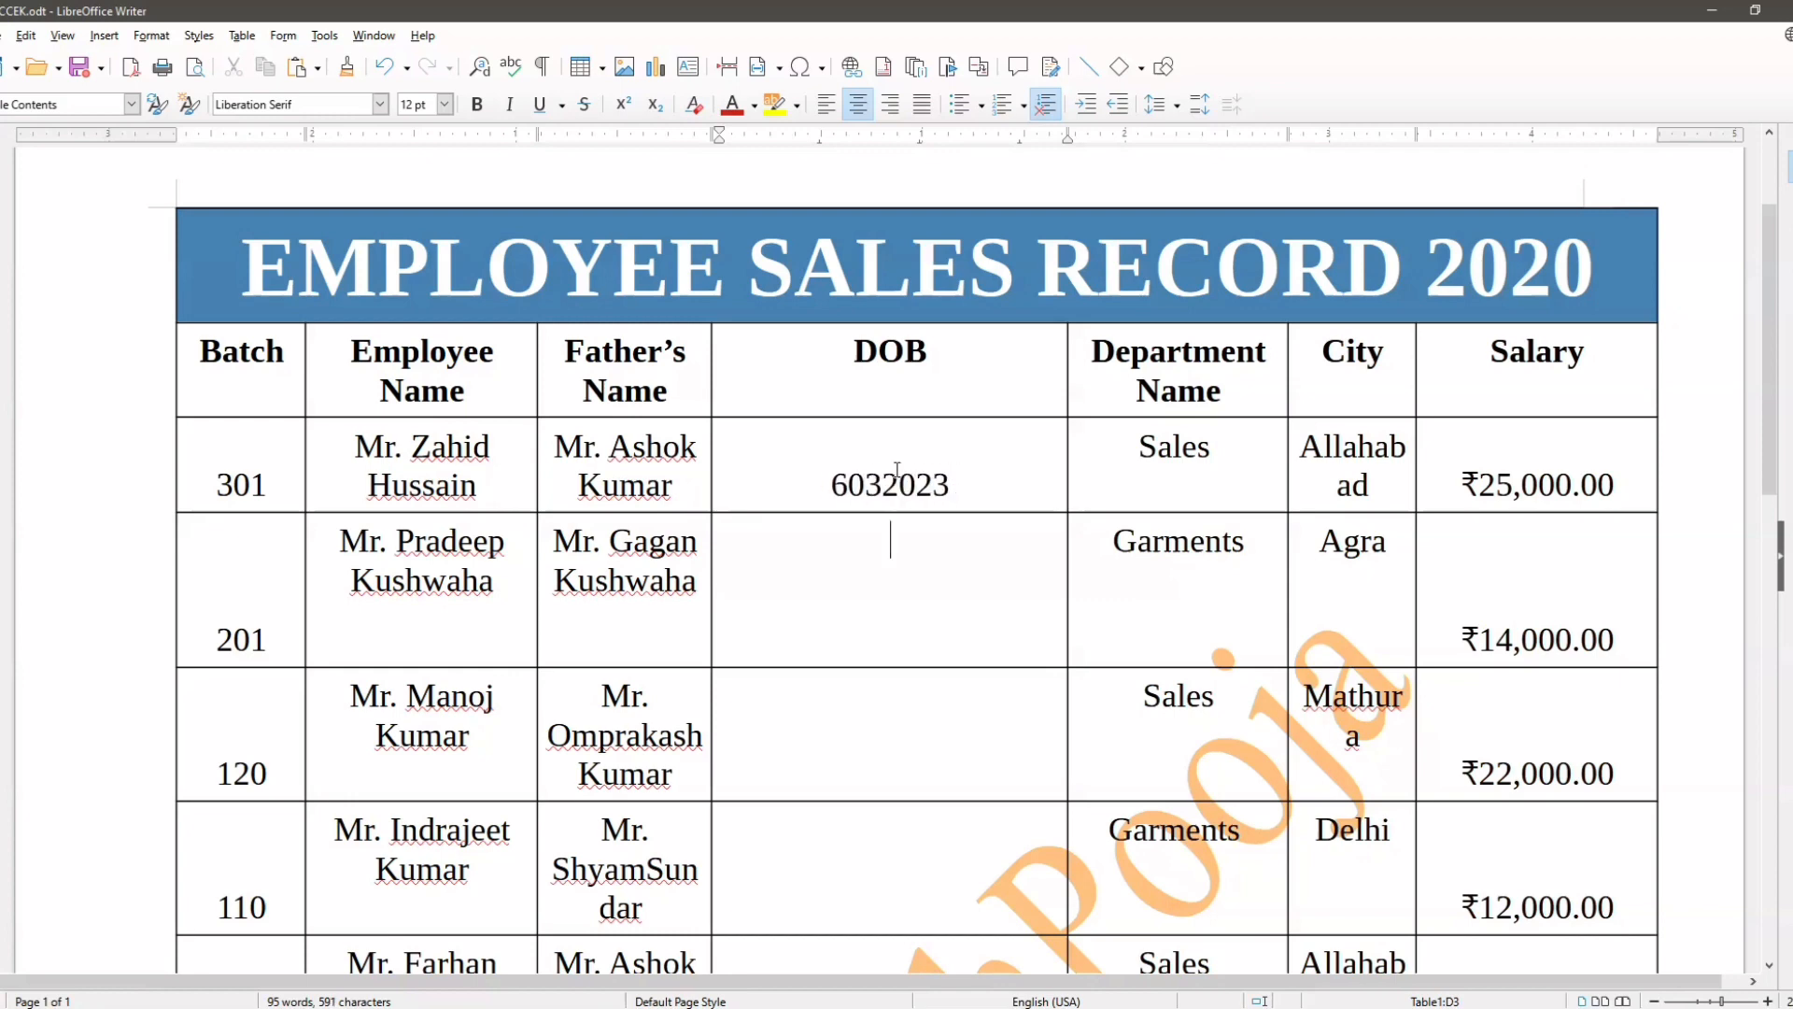
# Step: Replace the number in the first employee's DOB cell and format it as Date with the full weekday format Friday, December 31, 1999
pyautogui.moveTo(949, 481); pyautogui.dragTo(821, 504)
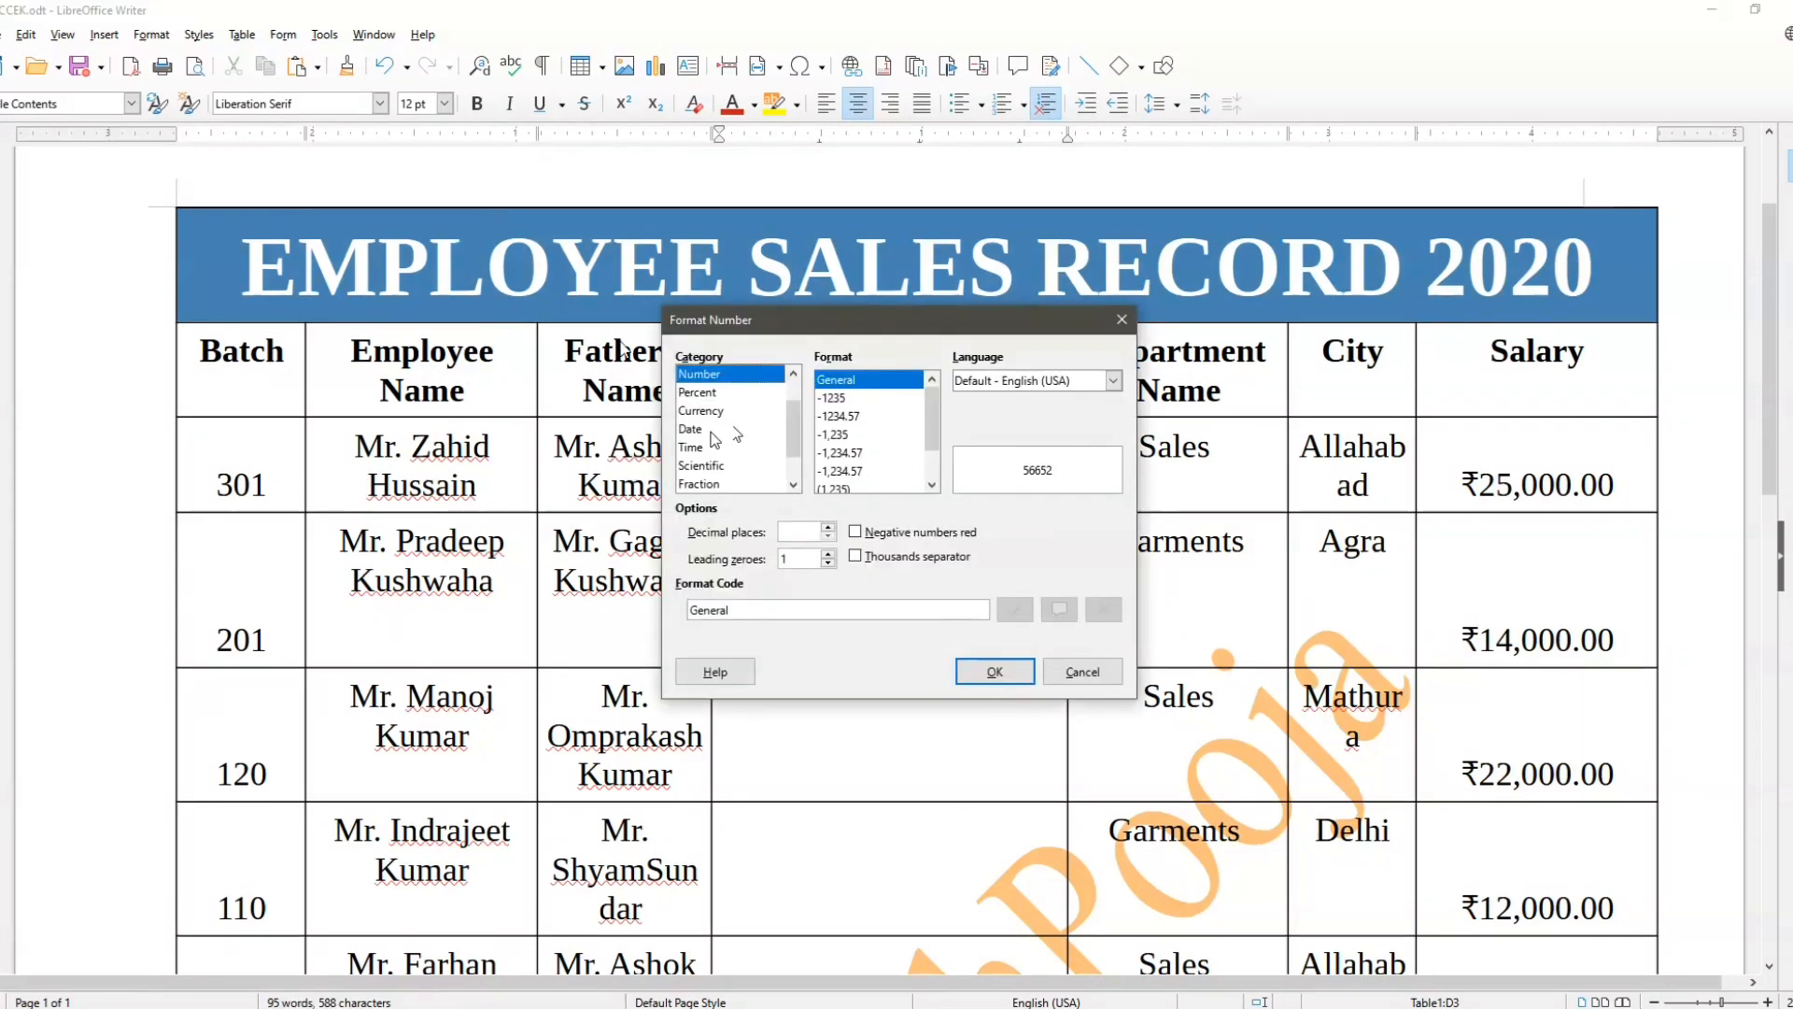
pyautogui.click(712, 431)
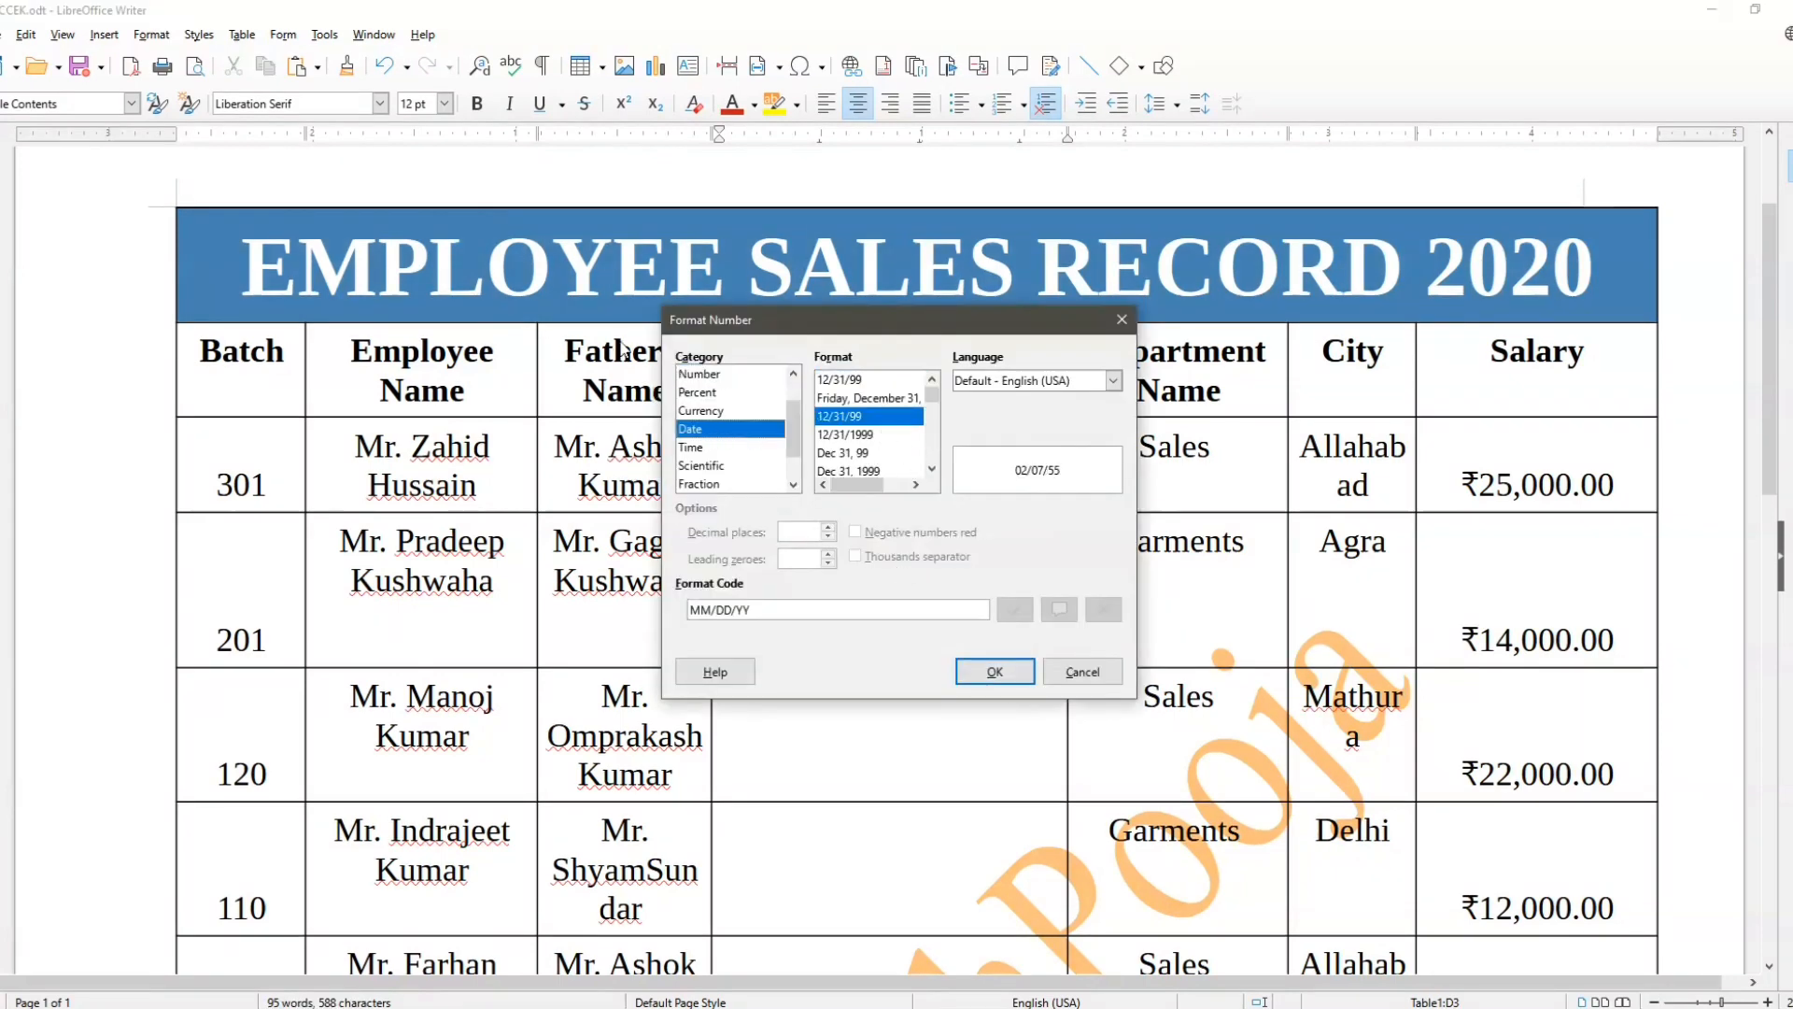
pyautogui.click(868, 398)
pyautogui.click(994, 671)
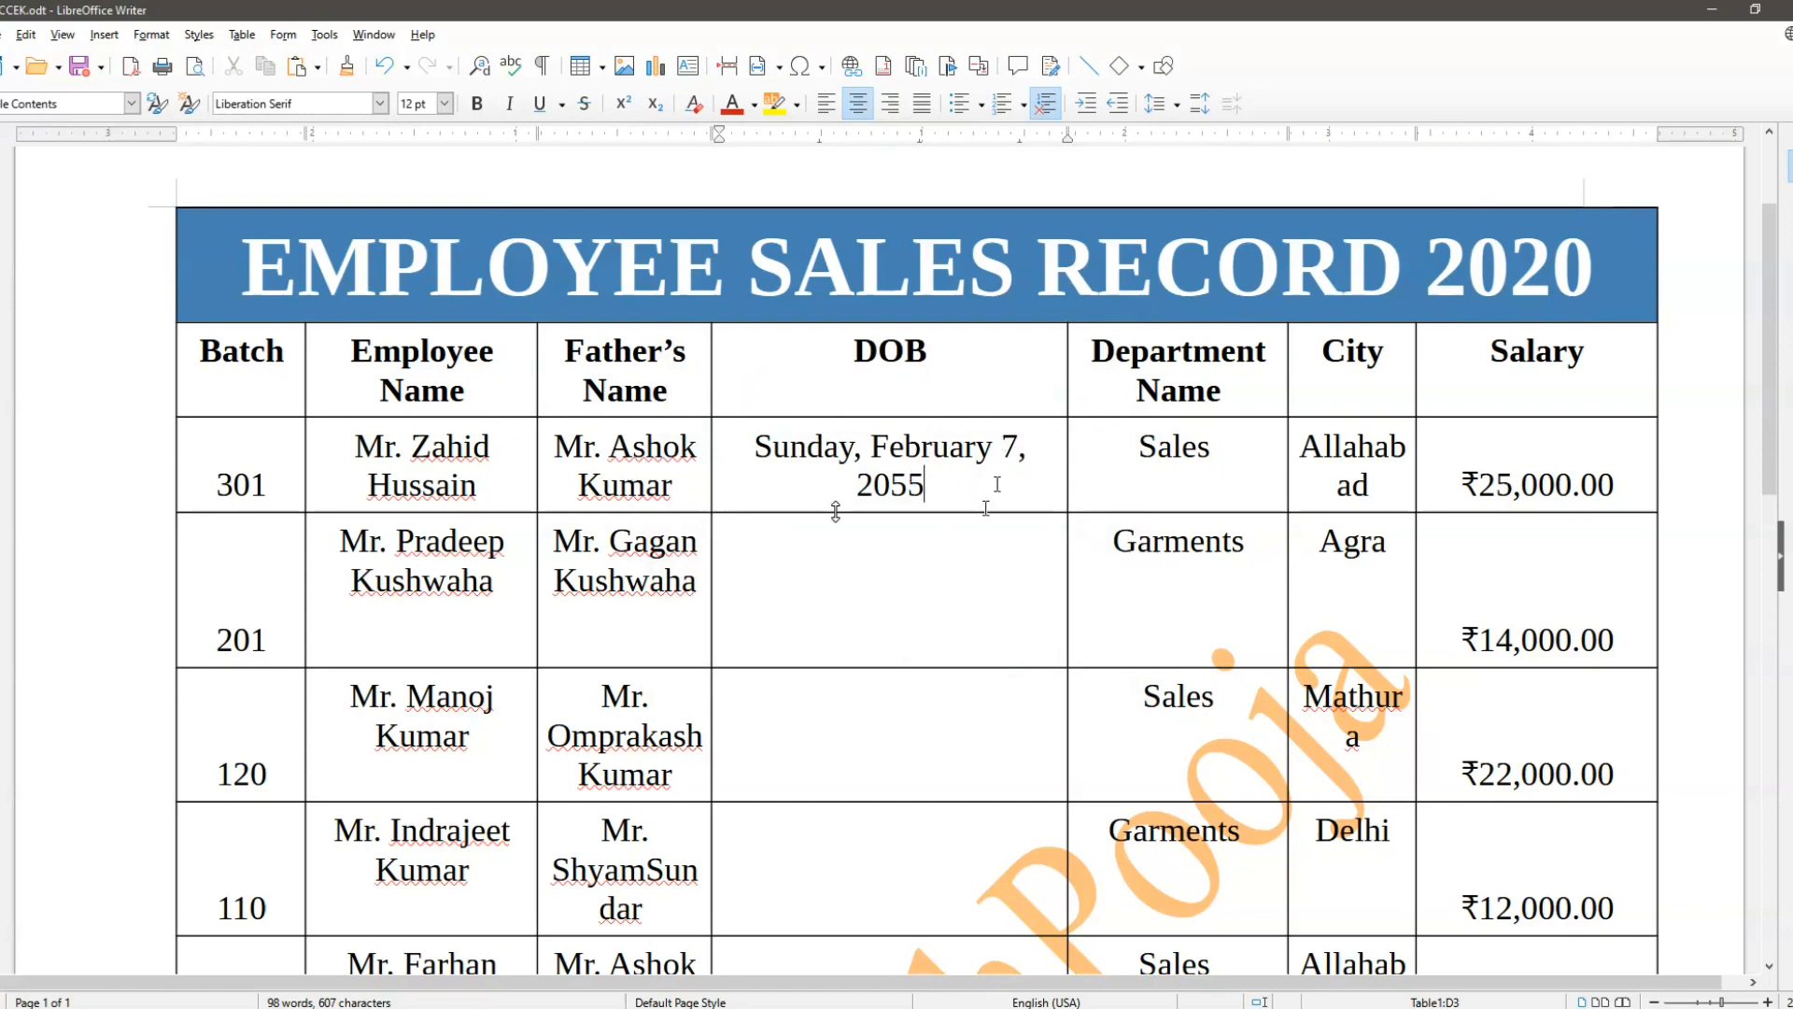
# Step: Change the last two digits of the year in the first employee's DOB cell
pyautogui.press('BackSpace')
pyautogui.press('BackSpace')
pyautogui.write('23')
pyautogui.press('Down')
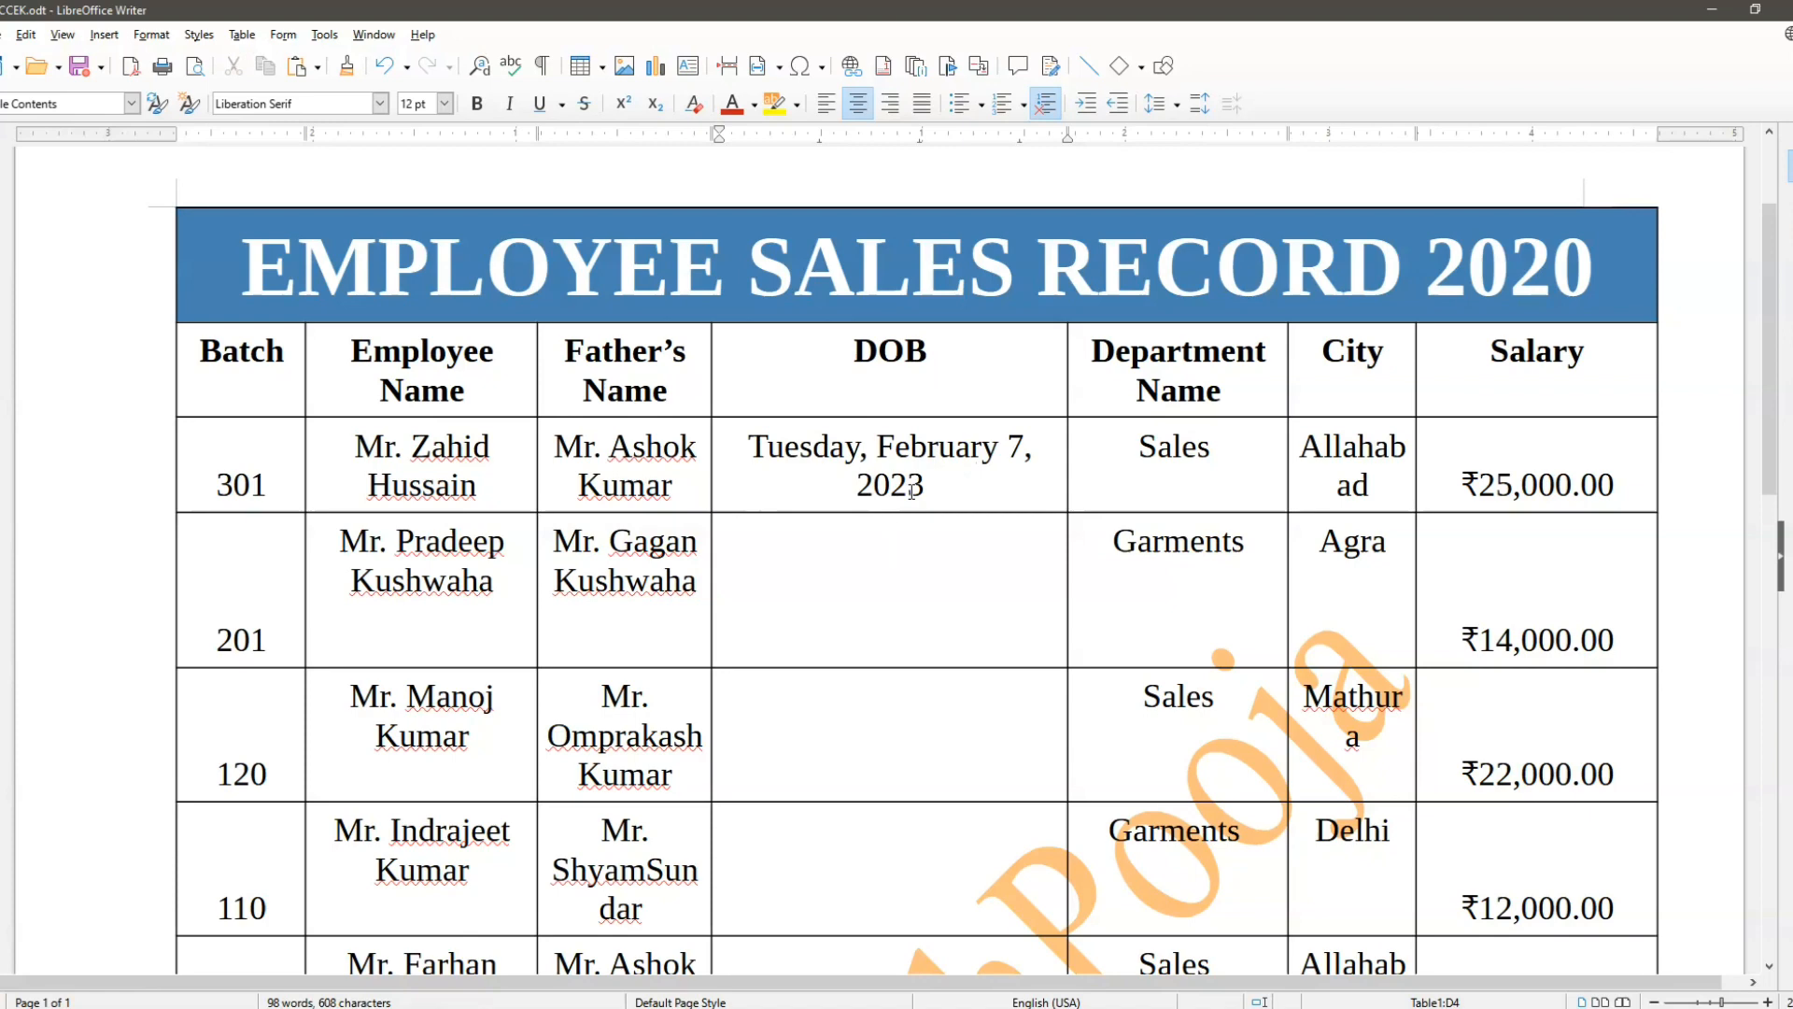
# Step: Change the date format of the first employee's DOB cell to 31. December 1999, with format code D. MMMM YYYY
pyautogui.click(967, 470)
pyautogui.click(243, 35)
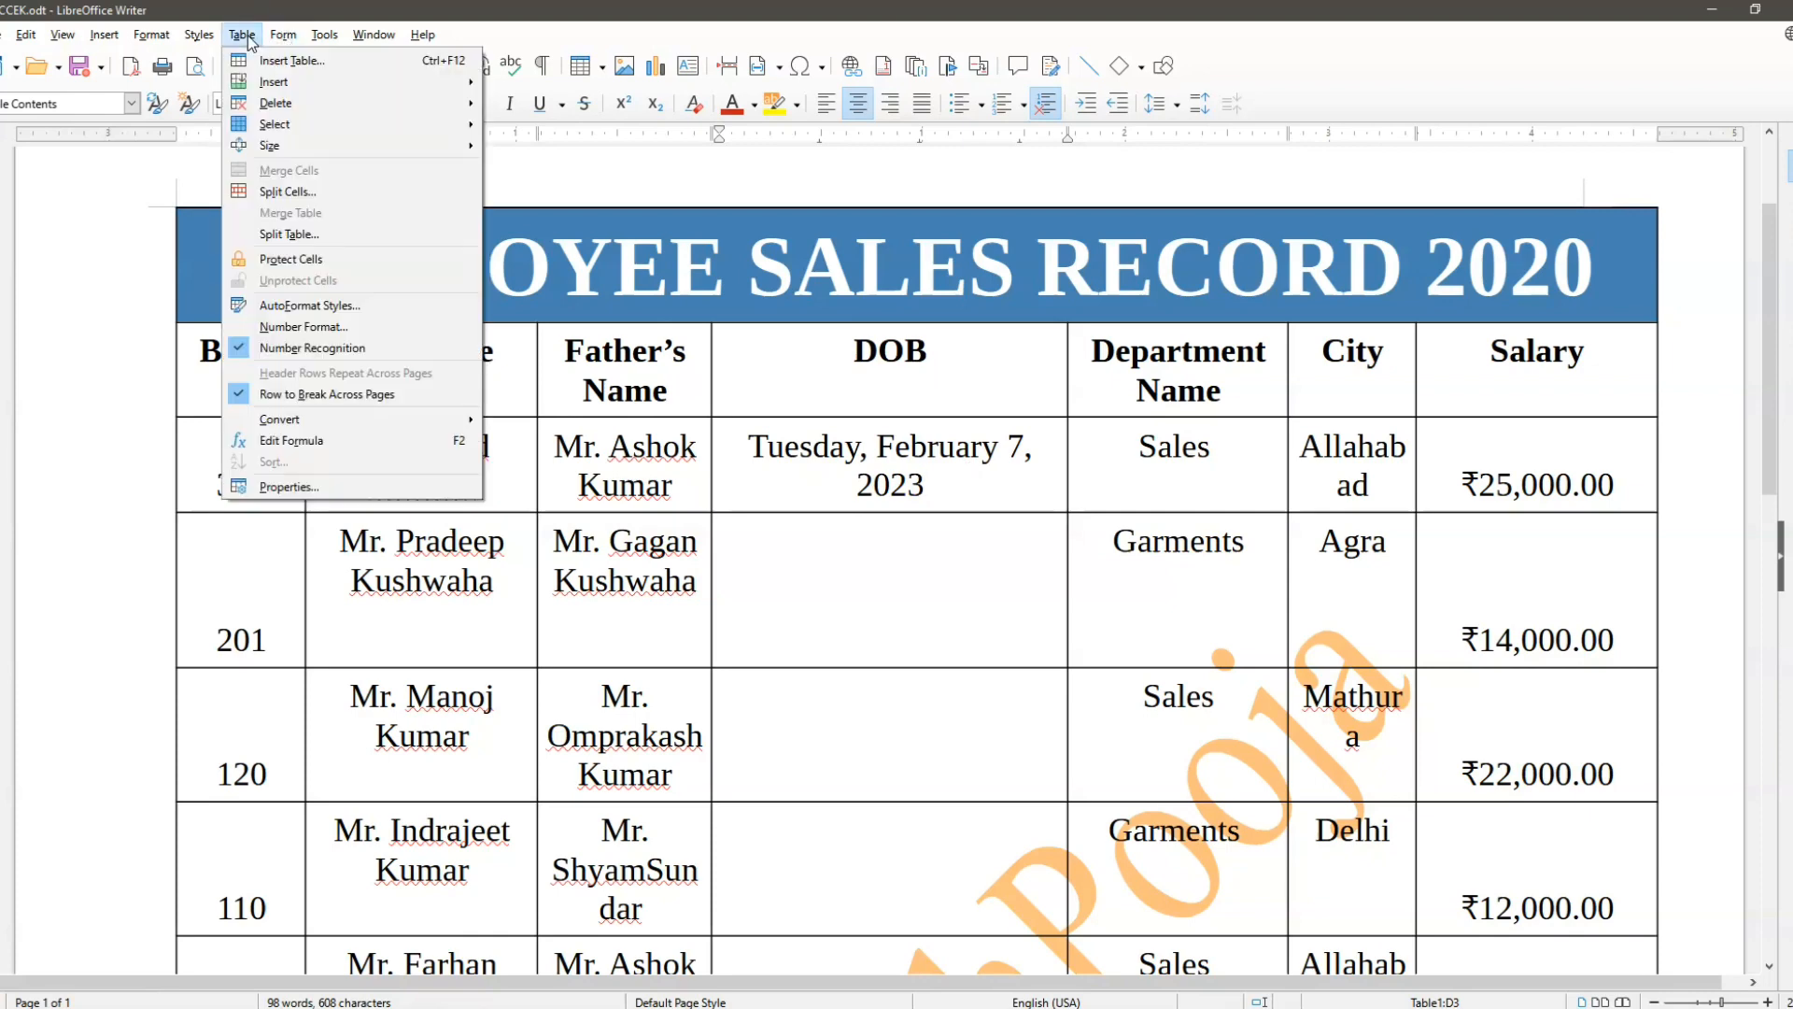
pyautogui.click(282, 326)
pyautogui.moveTo(822, 321); pyautogui.dragTo(392, 126)
pyautogui.scroll(-2, 435, 241)
pyautogui.scroll(-3, 435, 241)
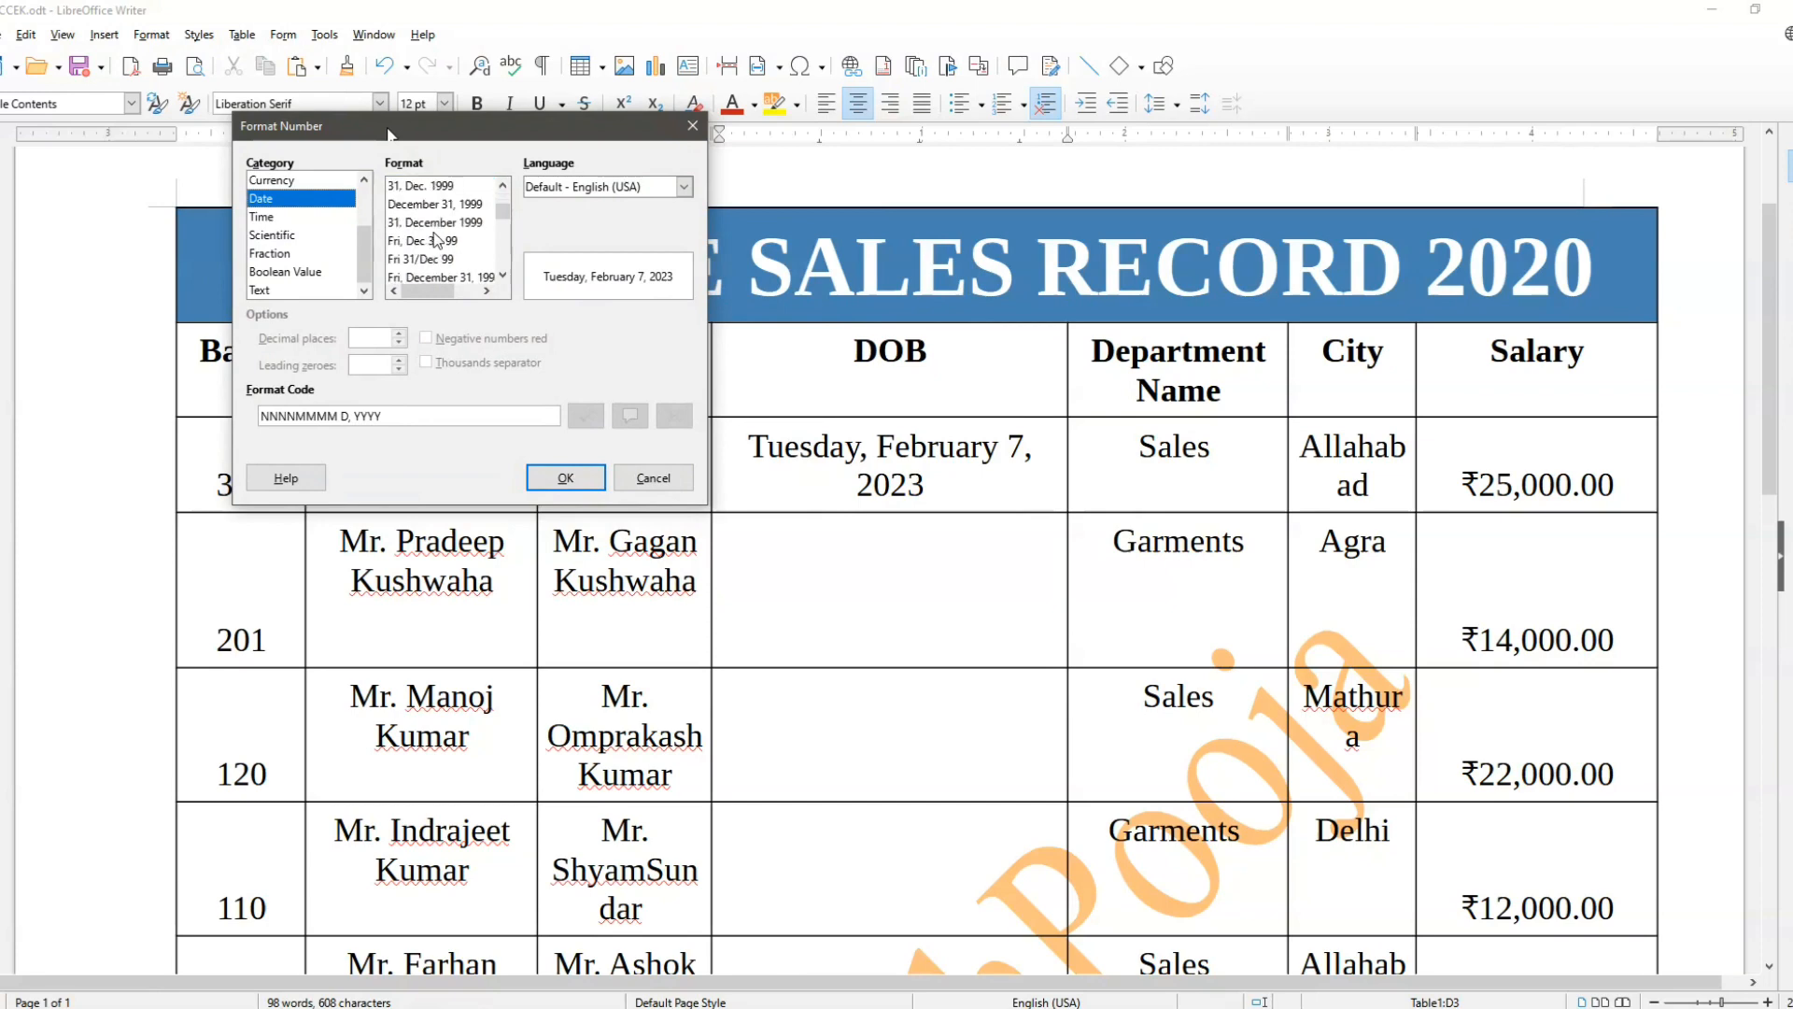
pyautogui.click(445, 223)
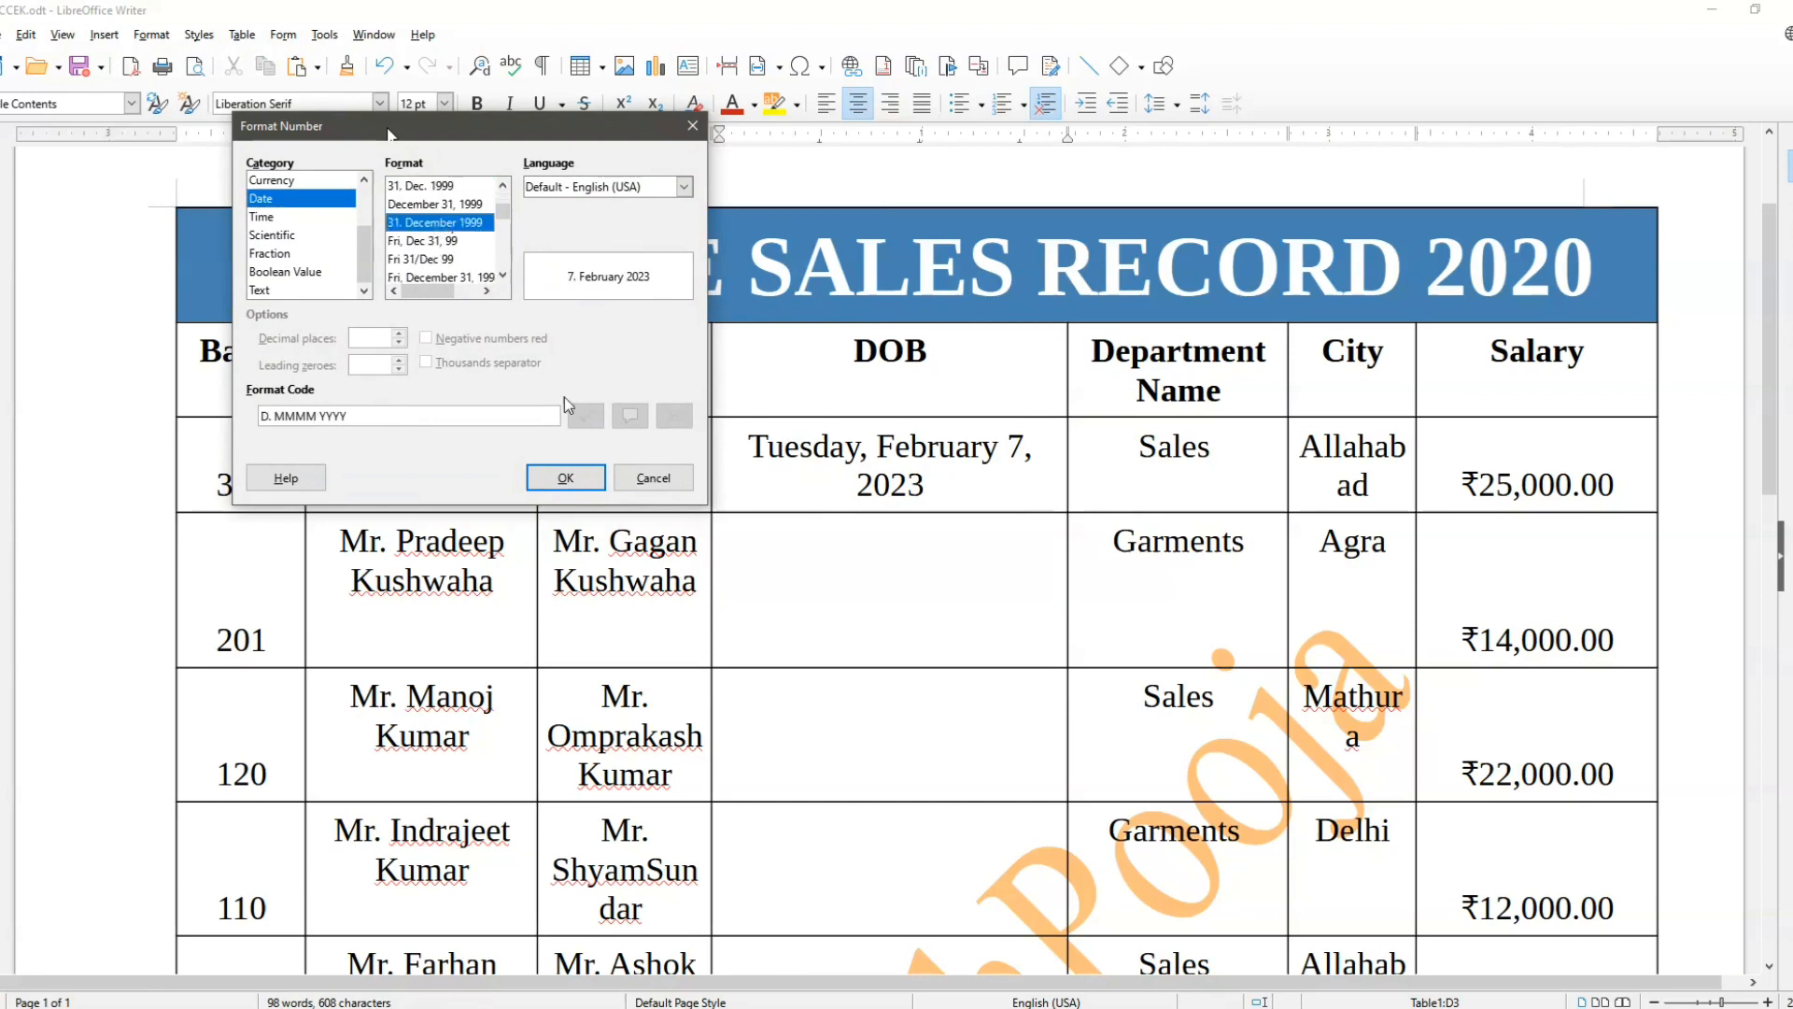
pyautogui.click(574, 478)
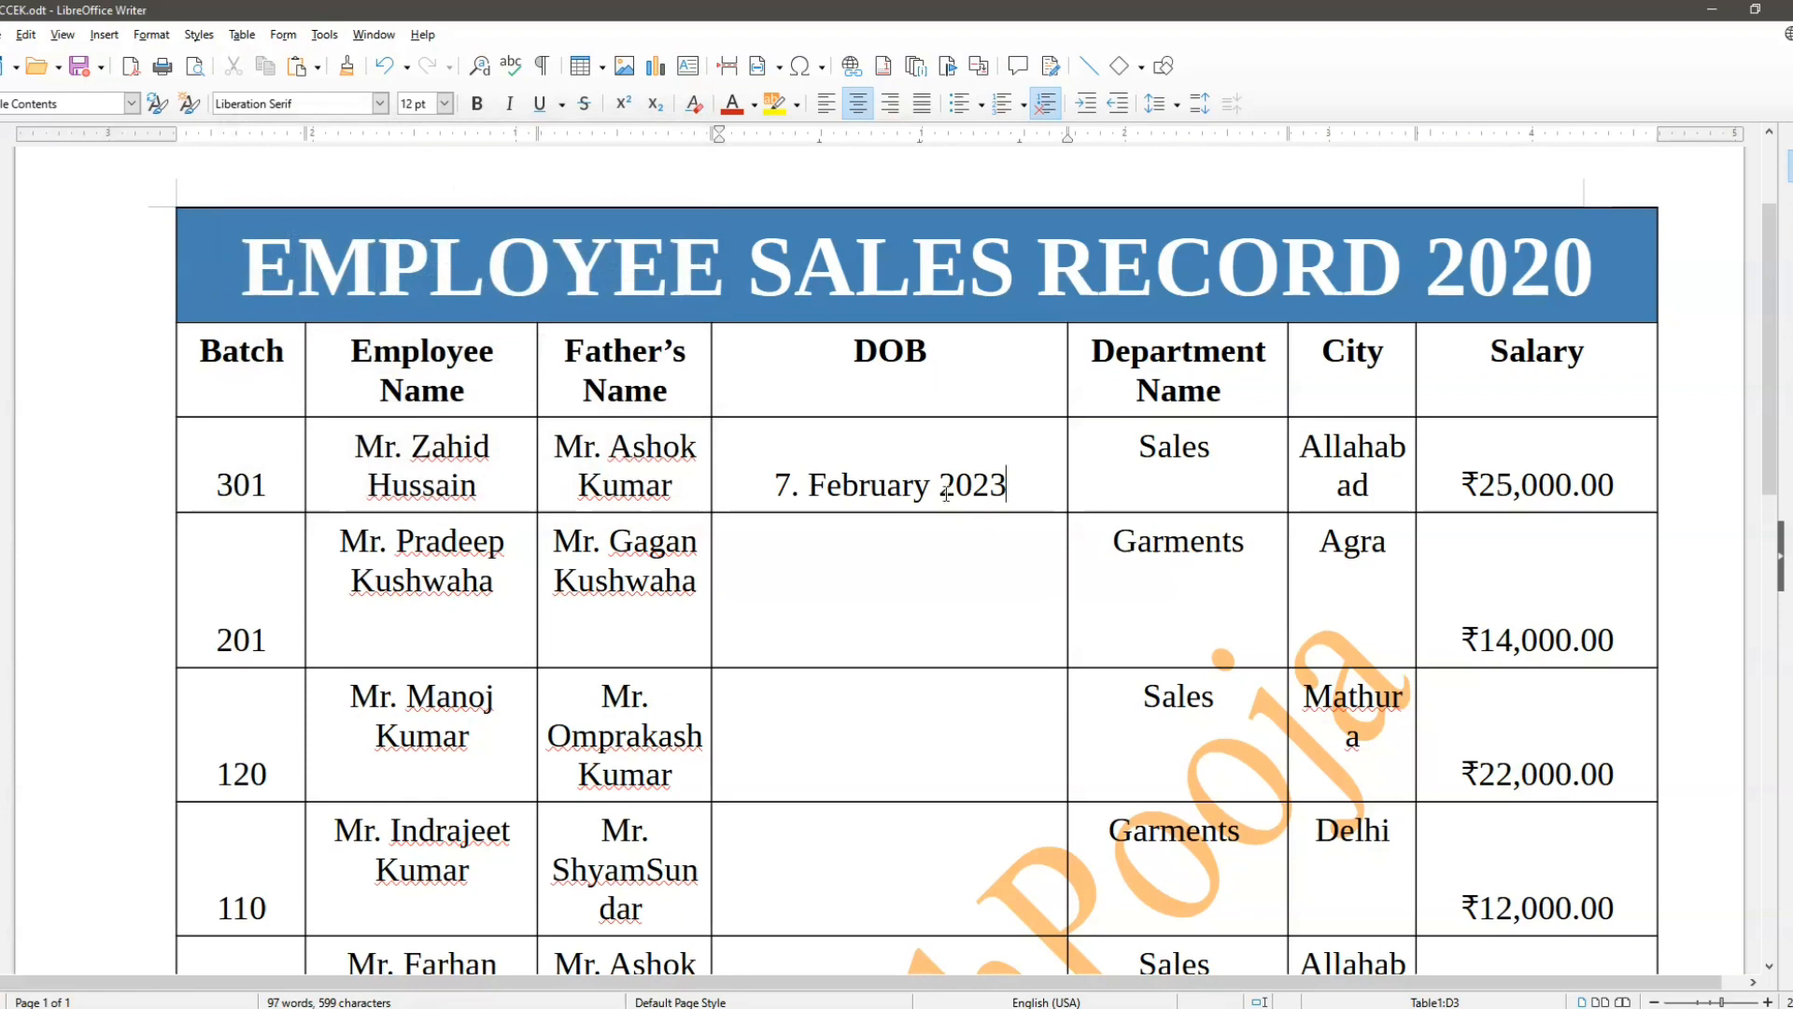
pyautogui.click(242, 34)
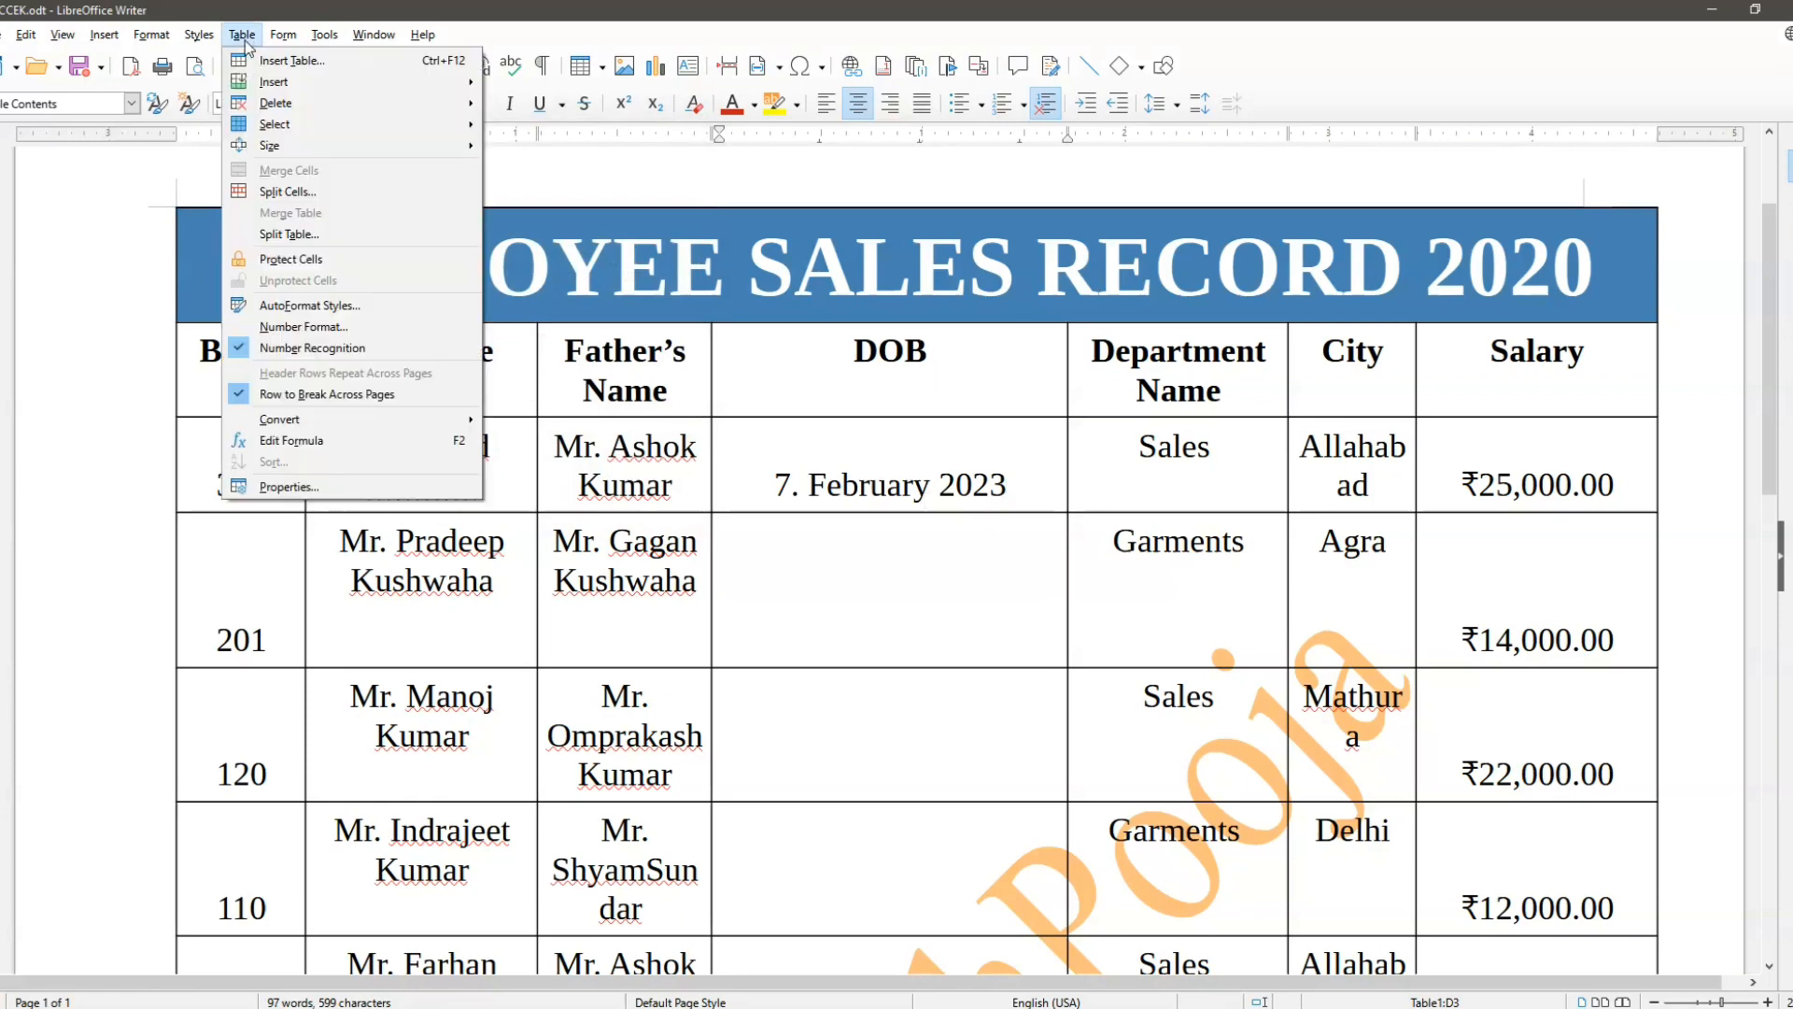
pyautogui.press('Return')
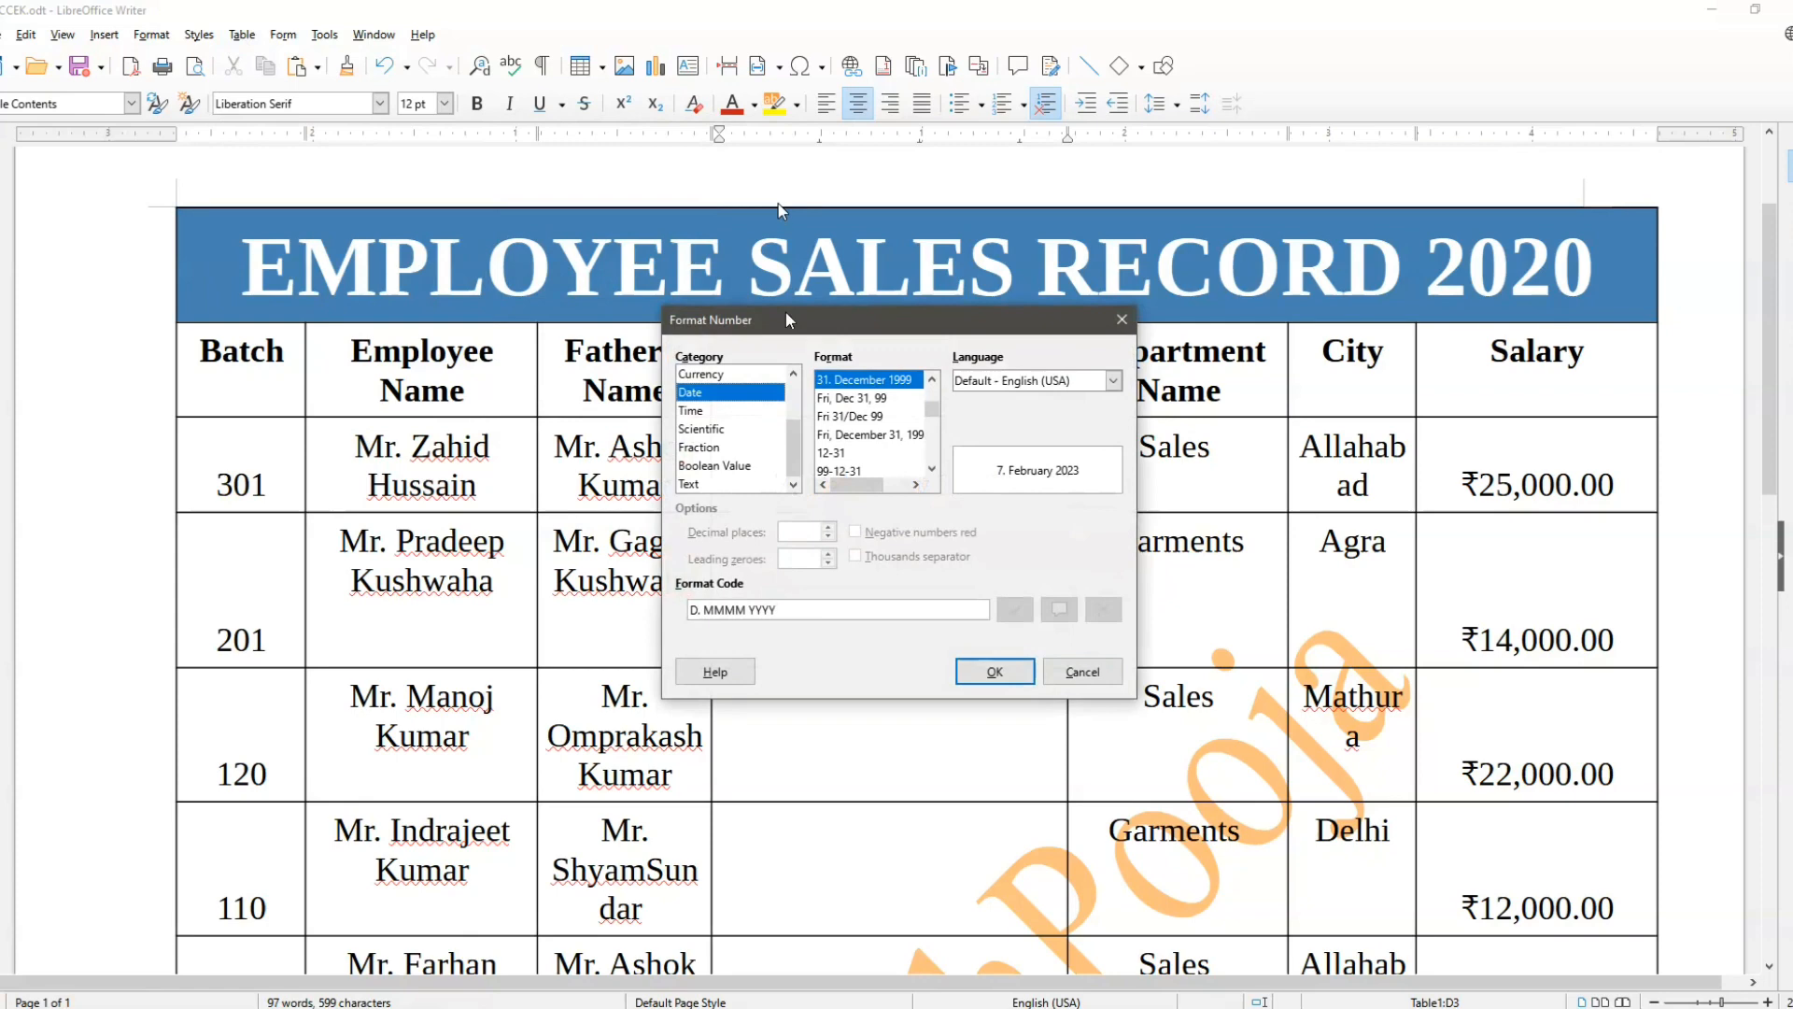
pyautogui.moveTo(785, 319); pyautogui.dragTo(434, 180)
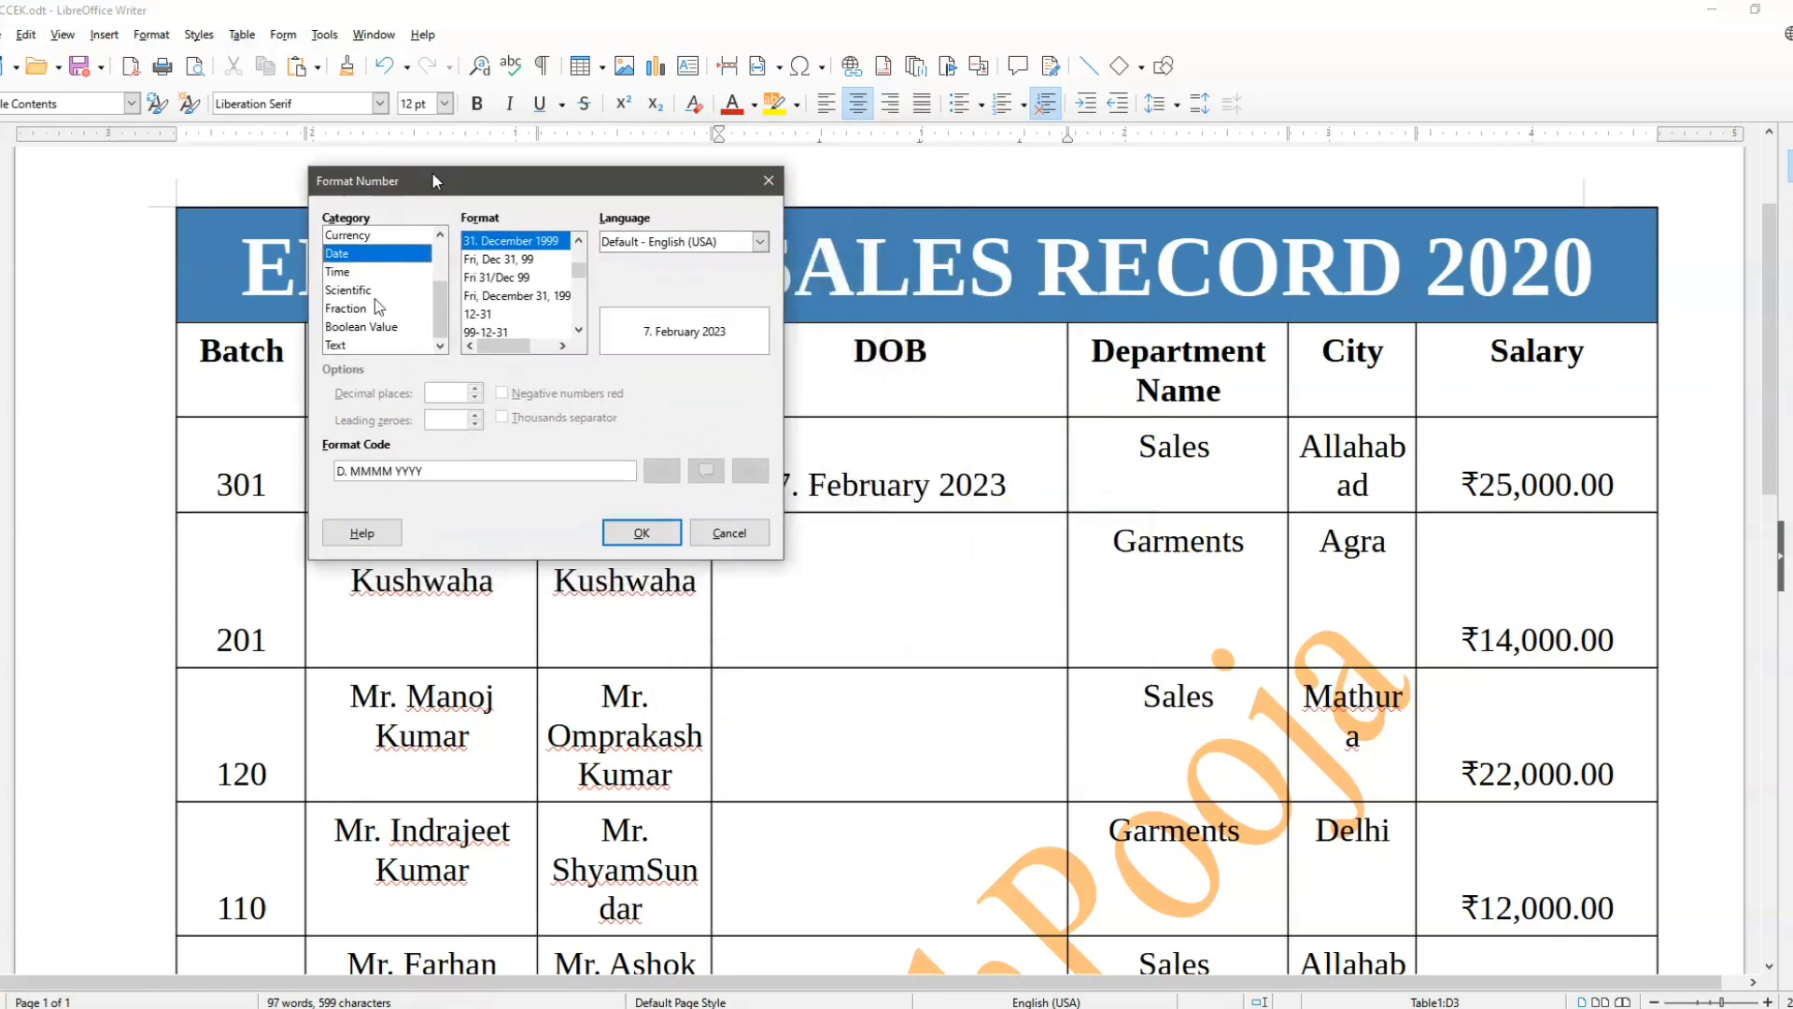
pyautogui.scroll(2, 375, 300)
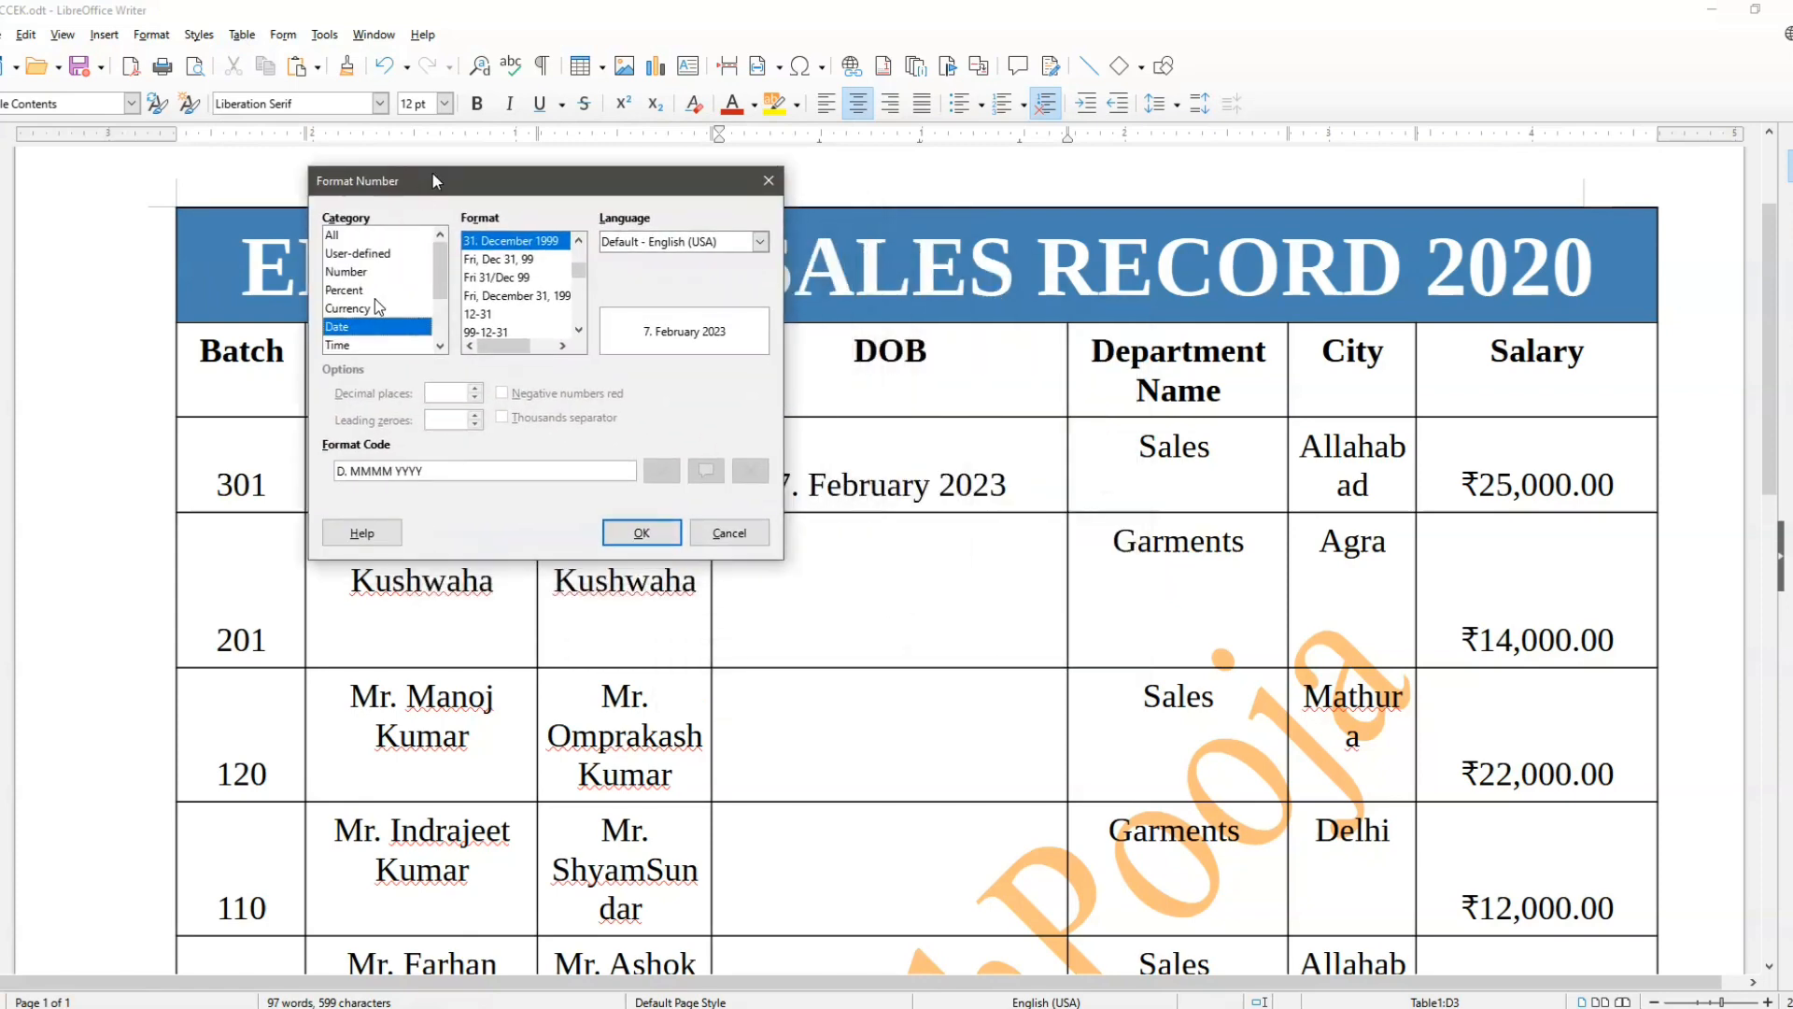
pyautogui.press('Return')
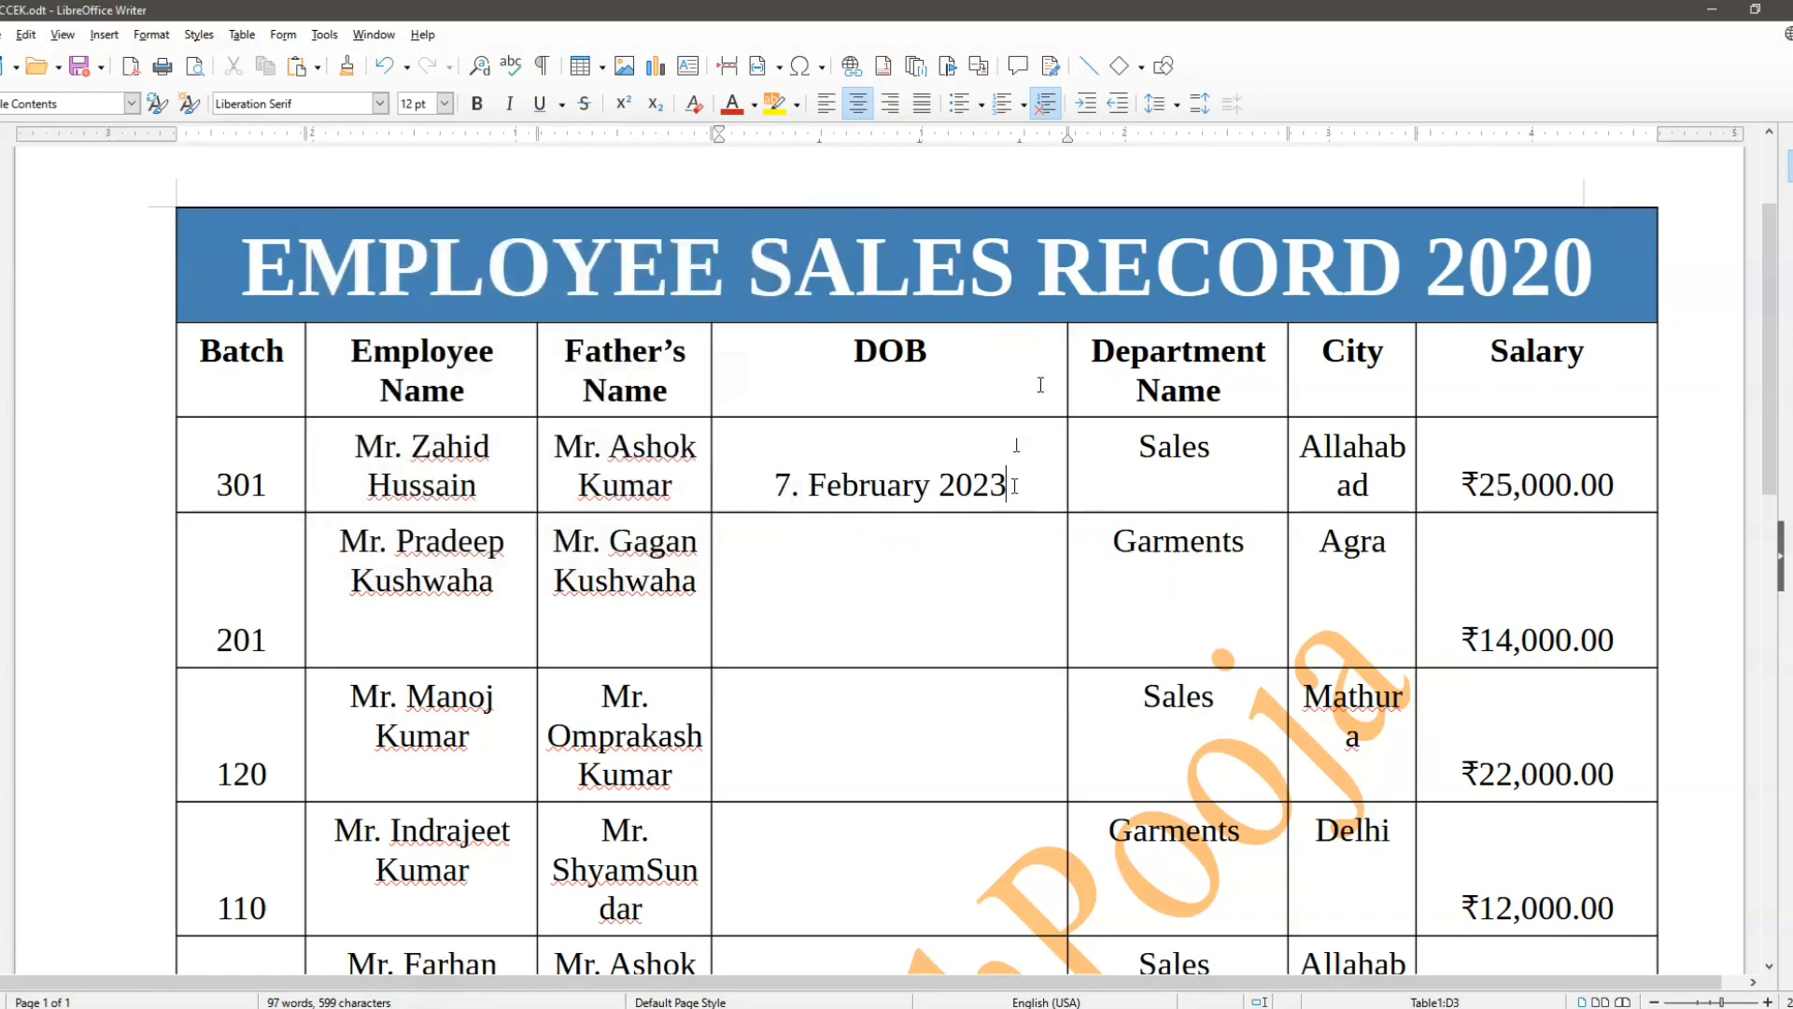
# Step: Replace the date in the first employee's DOB cell with a six-digit number and leave the cell
pyautogui.press('BackSpace')
pyautogui.press('BackSpace')
pyautogui.press('BackSpace')
pyautogui.press('BackSpace')
pyautogui.press('BackSpace')
pyautogui.press('BackSpace')
pyautogui.press('BackSpace')
pyautogui.press('BackSpace')
pyautogui.press('BackSpace')
pyautogui.press('BackSpace')
pyautogui.press('BackSpace')
pyautogui.press('BackSpace')
pyautogui.press('BackSpace')
pyautogui.press('BackSpace')
pyautogui.press('BackSpace')
pyautogui.press('BackSpace')
pyautogui.write('565445')
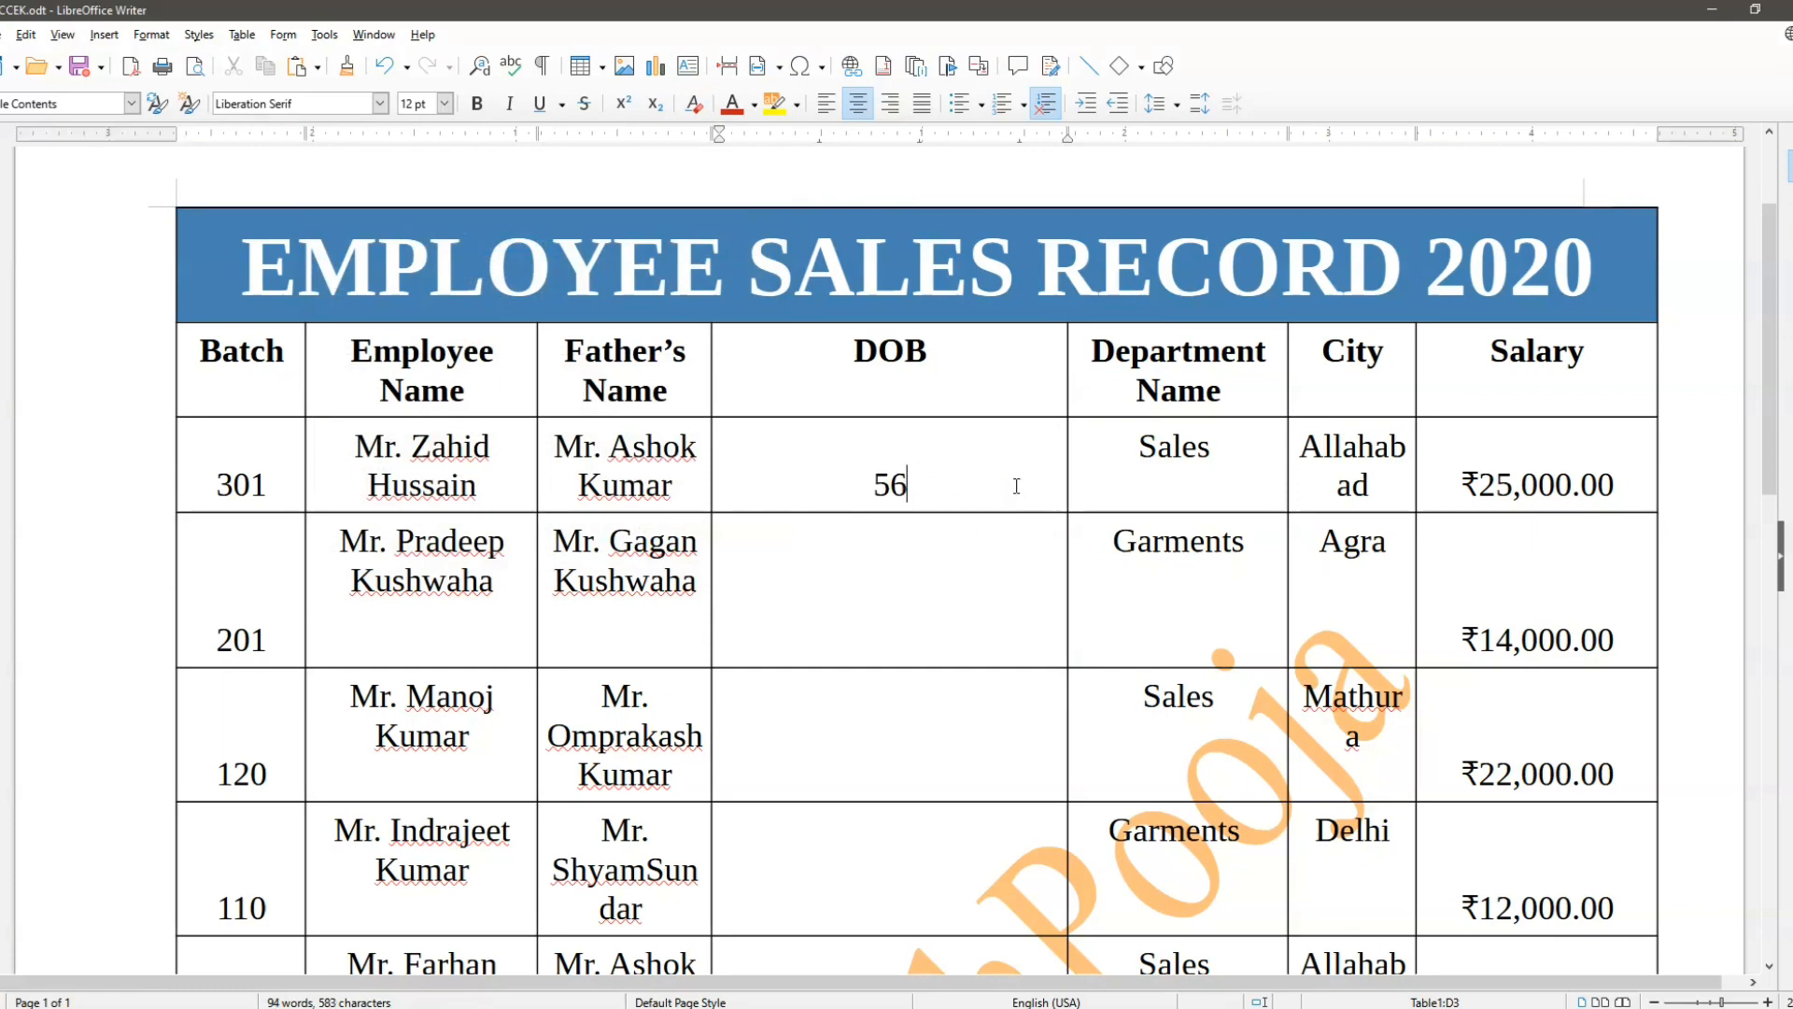
pyautogui.press('Tab')
pyautogui.press('Down')
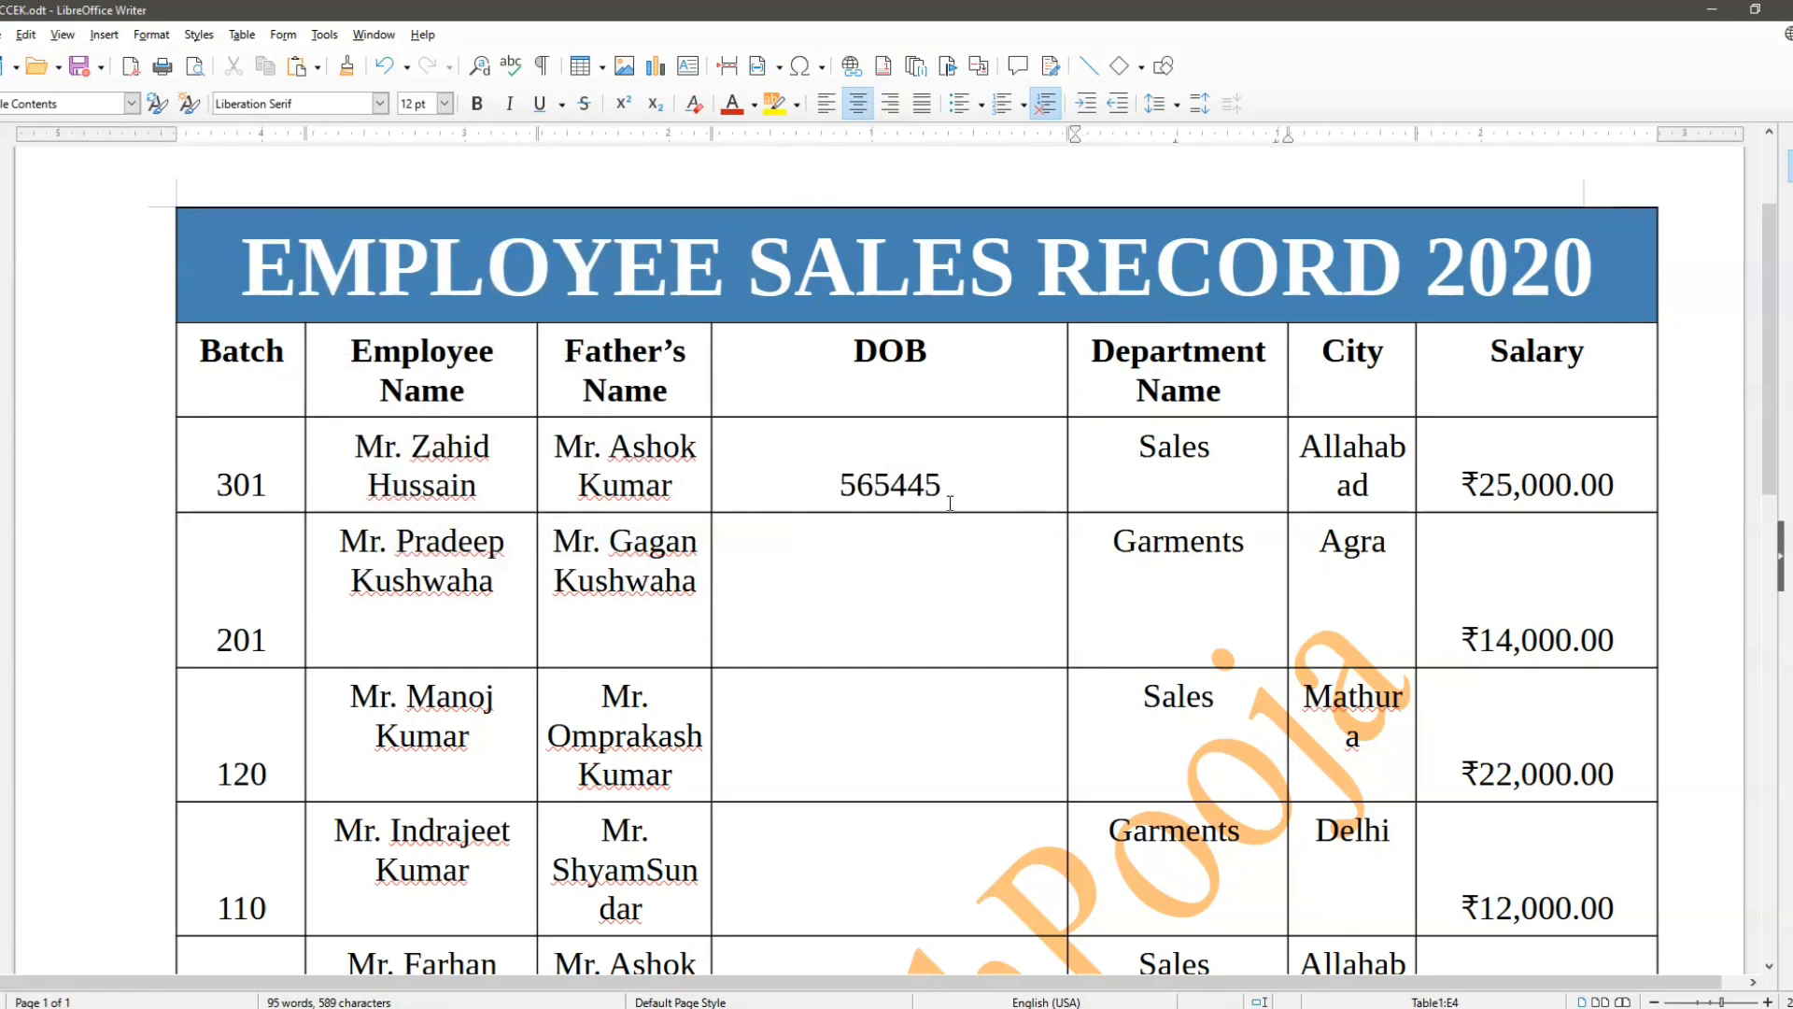
# Step: Undo the number entry in the first employee's DOB cell to restore the formatted date
pyautogui.click(949, 505)
pyautogui.hotkey('ctrl', 'z')
pyautogui.hotkey('ctrl', 'z')
pyautogui.hotkey('ctrl', 'z')
pyautogui.hotkey('ctrl', 'z')
pyautogui.hotkey('ctrl', 'z')
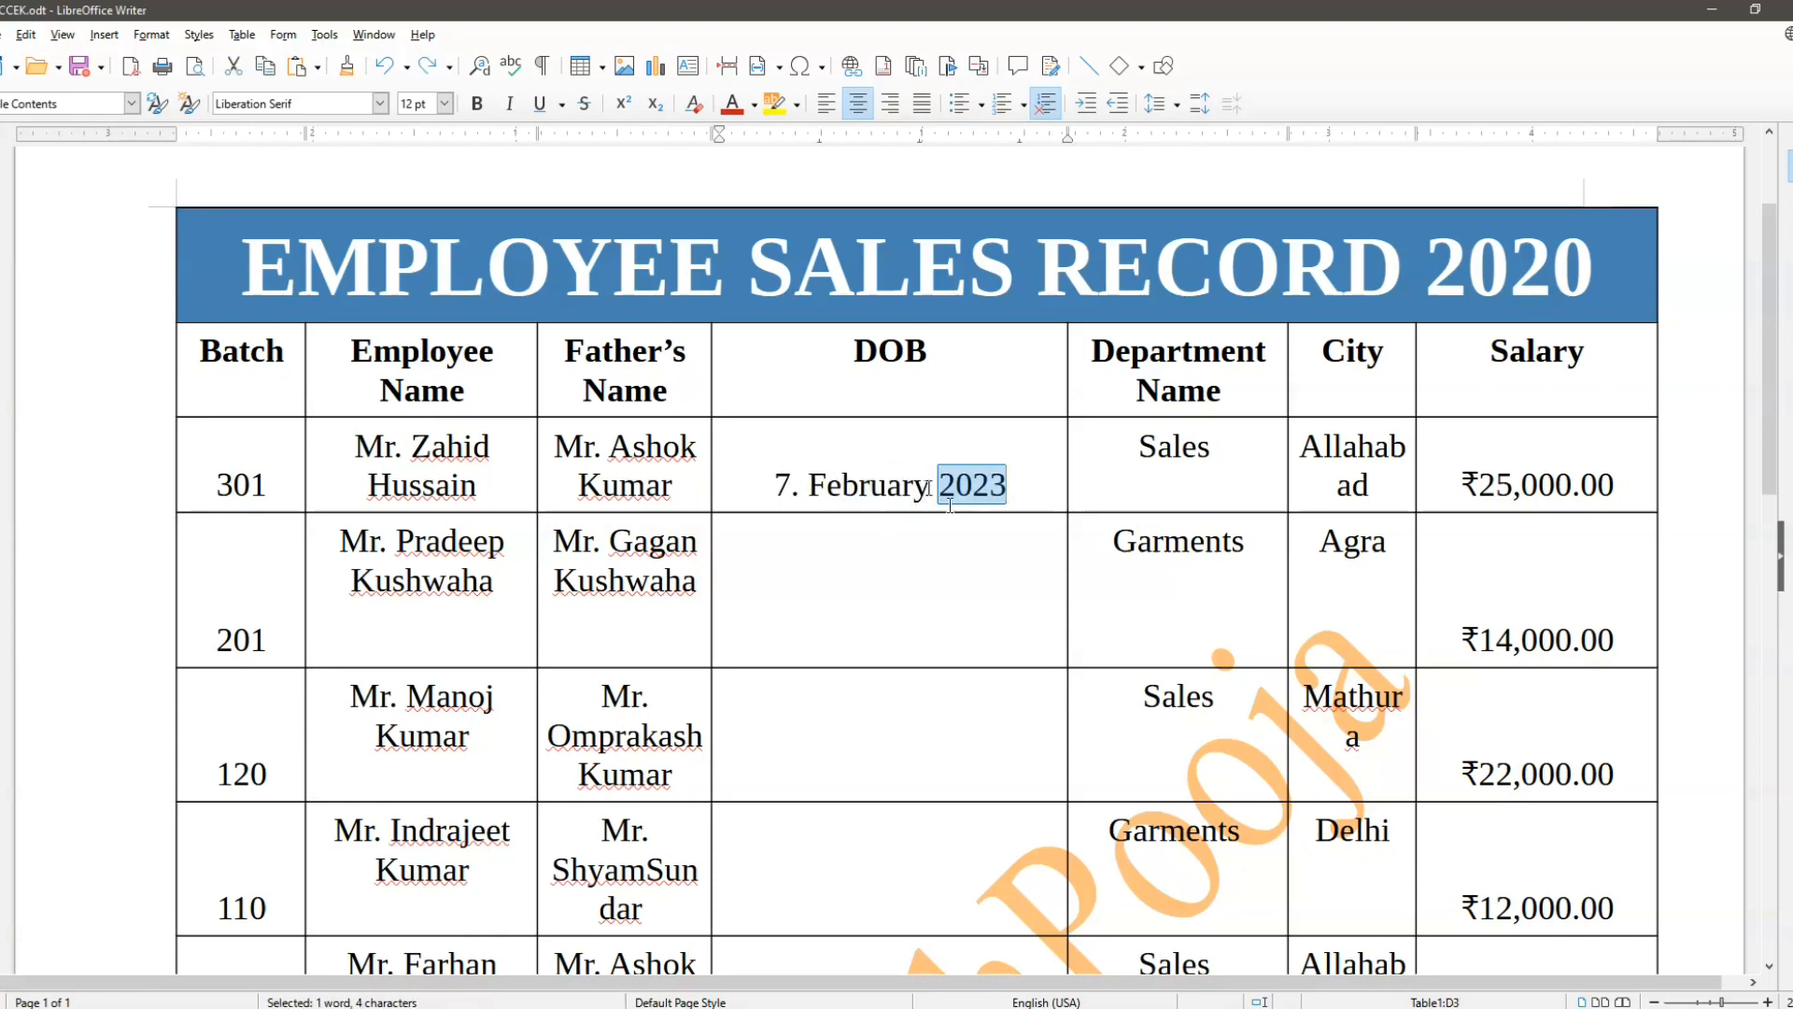
# Step: Set the number format of the first employee's DOB cell to General from the All category
pyautogui.click(930, 493)
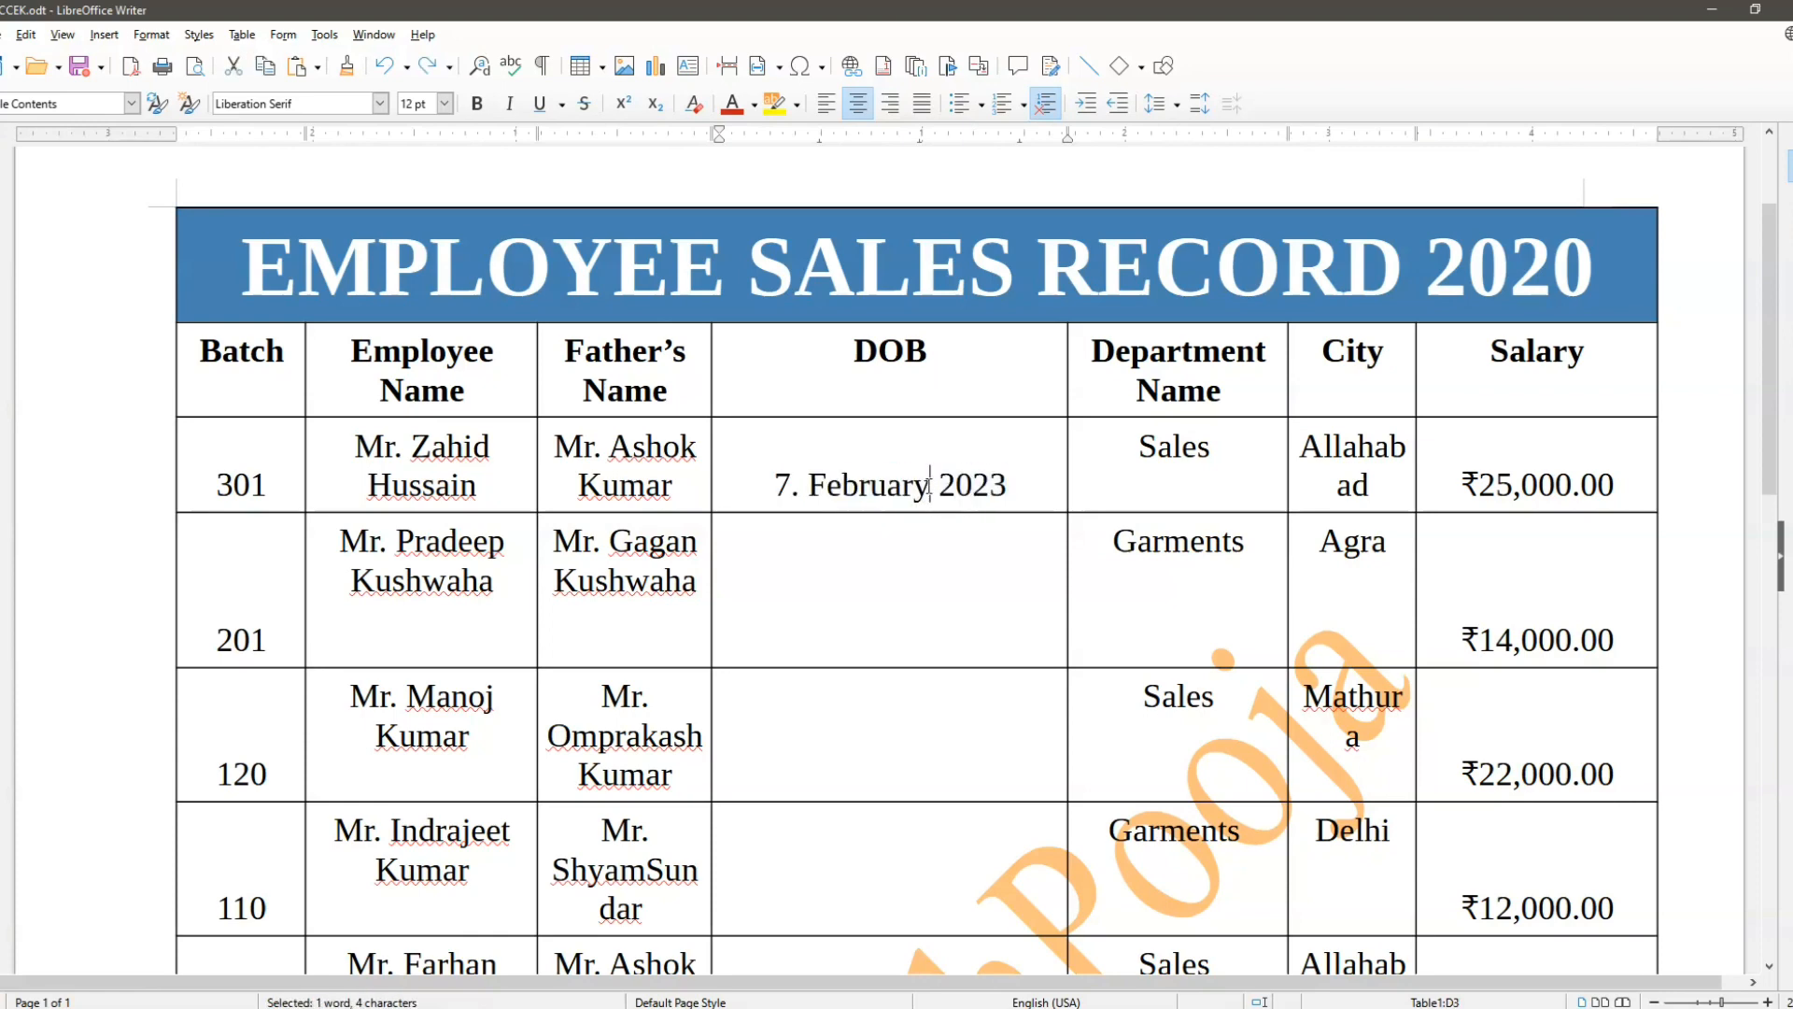
pyautogui.click(252, 41)
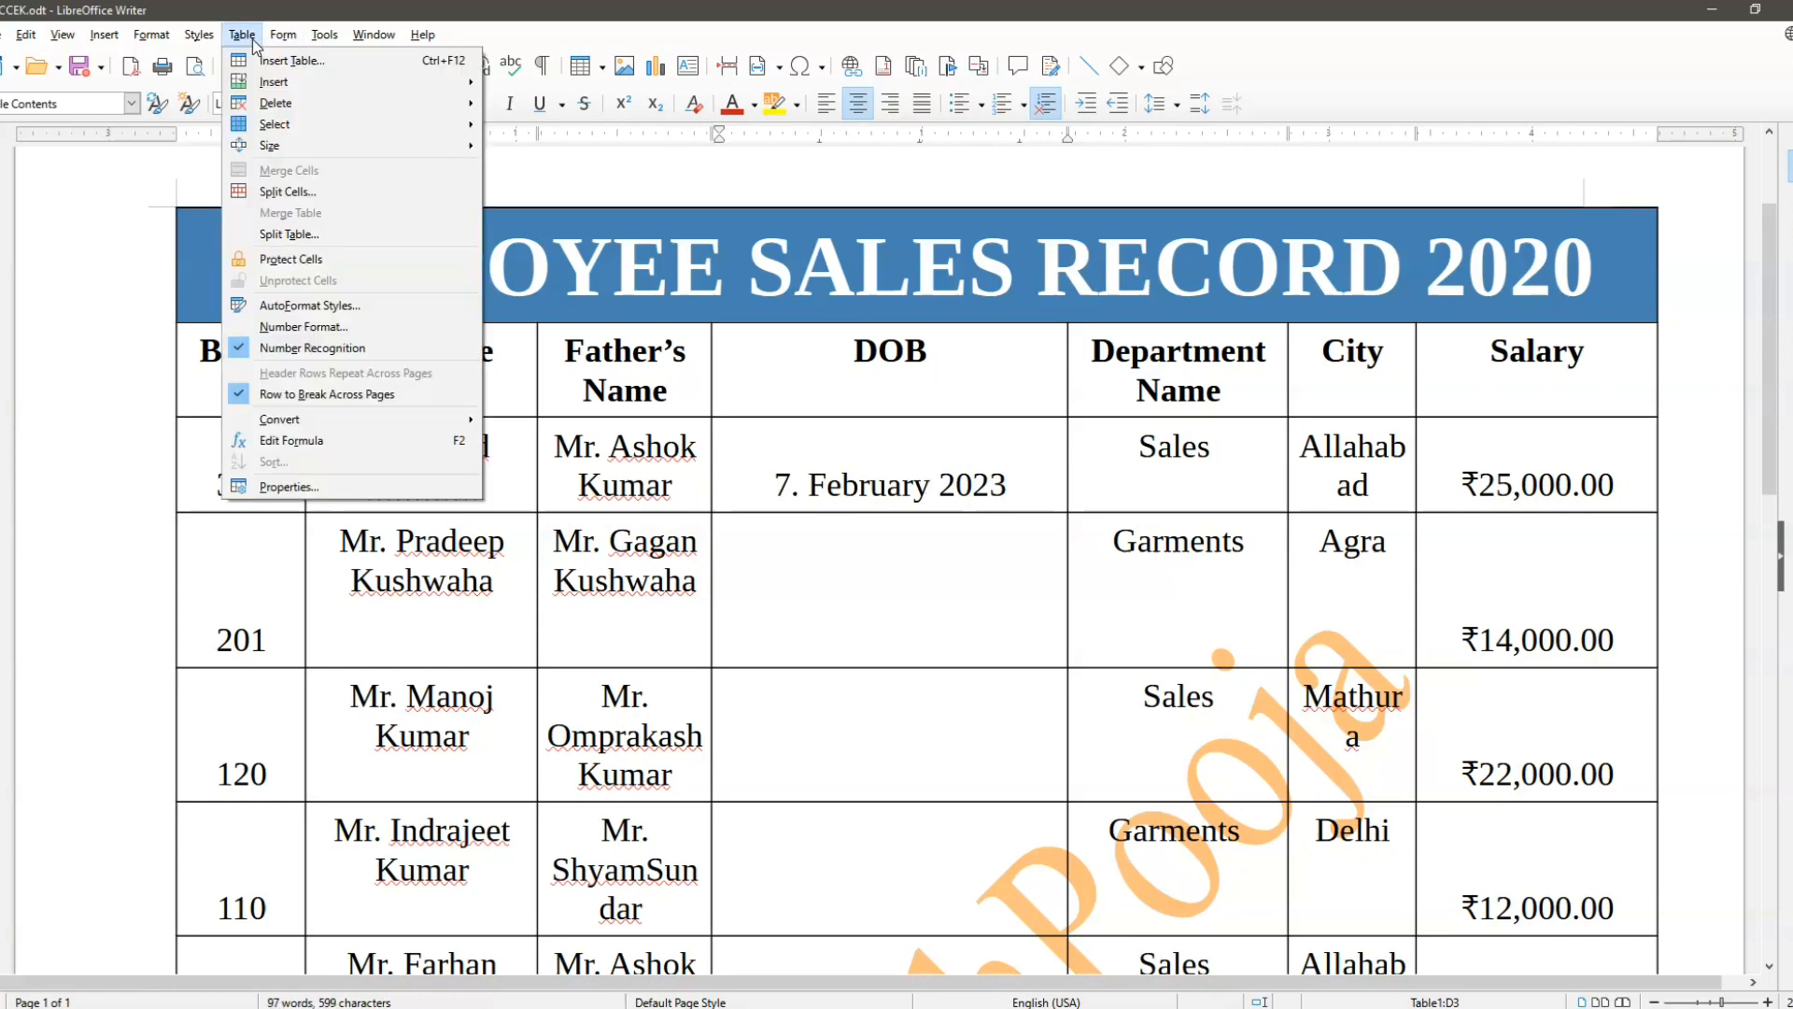
pyautogui.click(304, 327)
pyautogui.moveTo(755, 315); pyautogui.dragTo(329, 183)
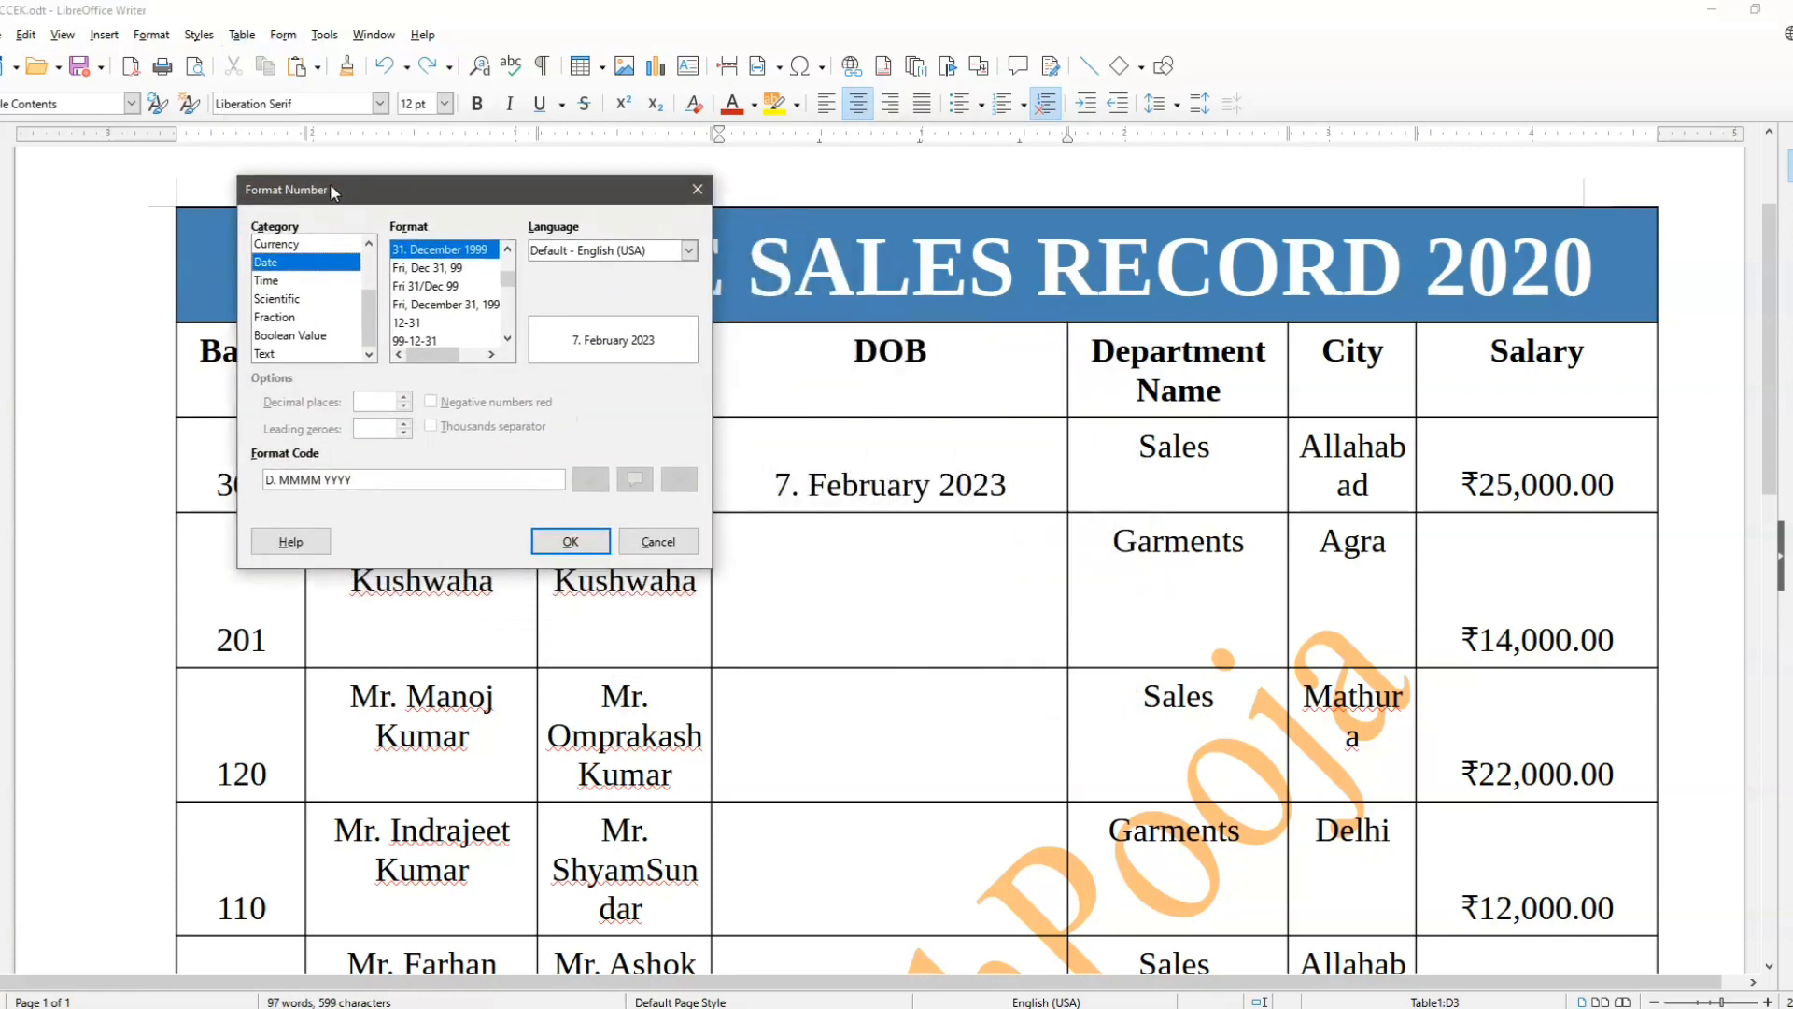
pyautogui.scroll(2, 310, 289)
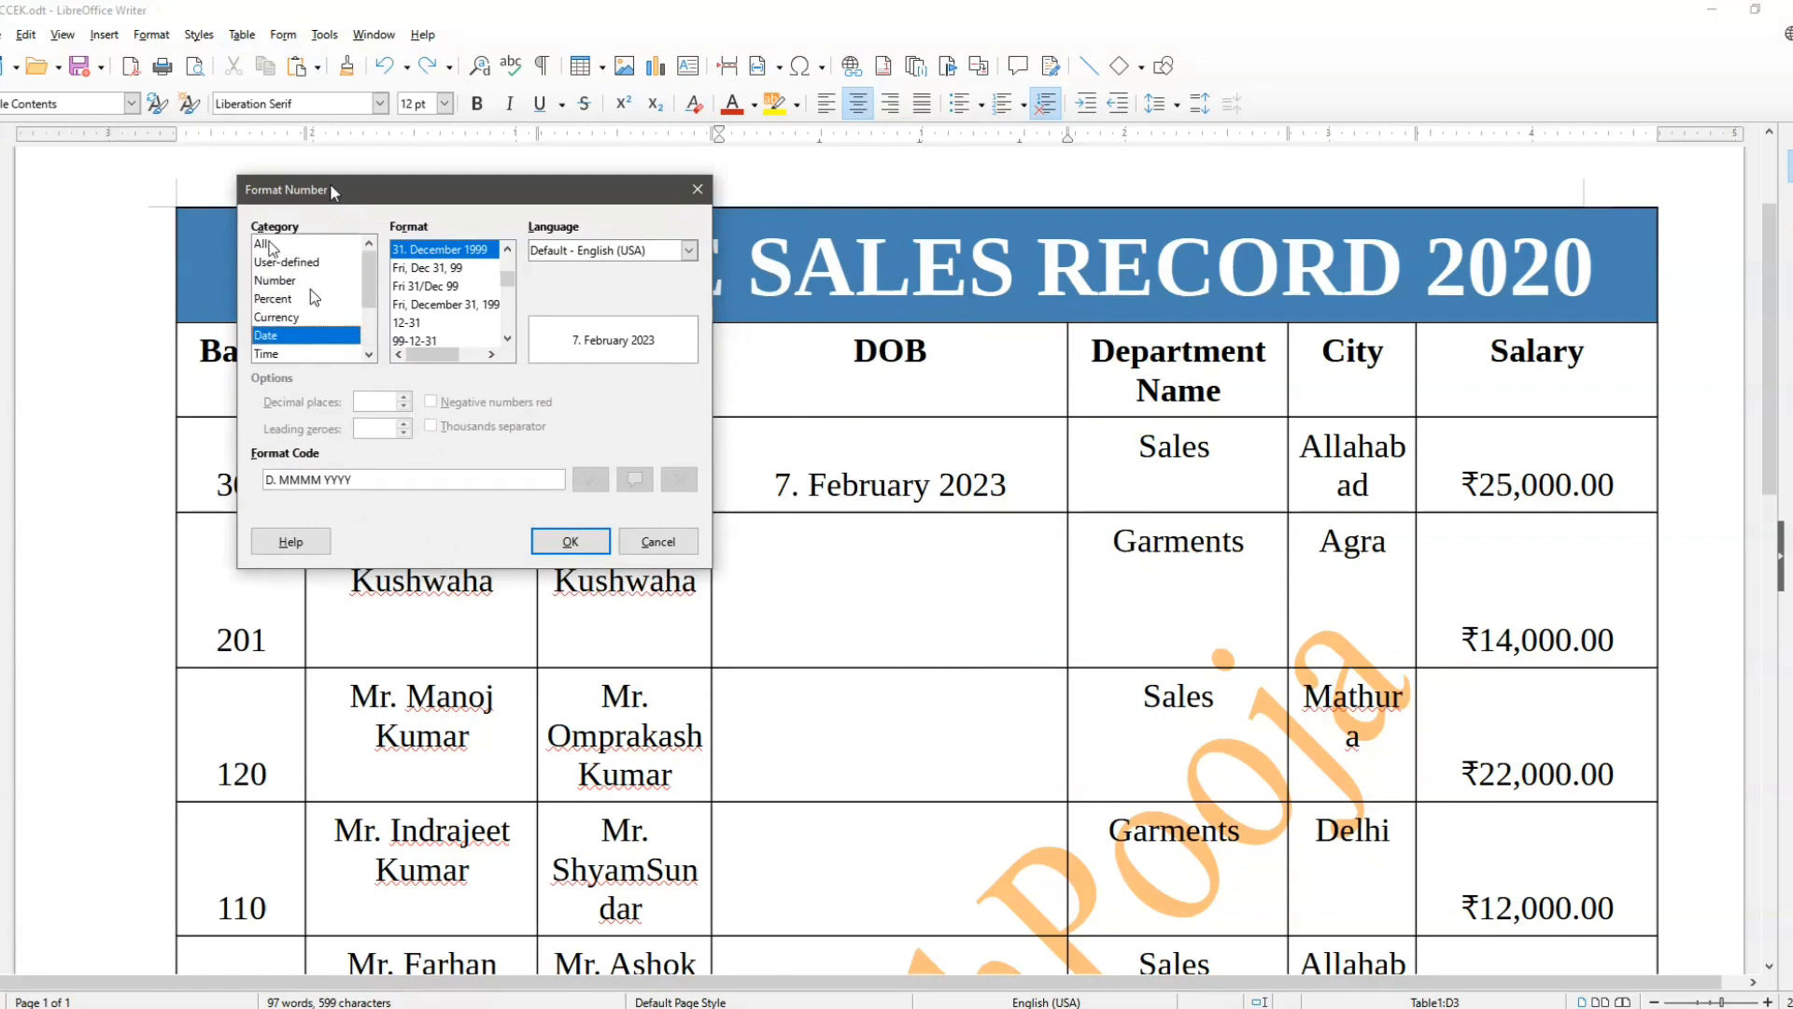
pyautogui.click(269, 244)
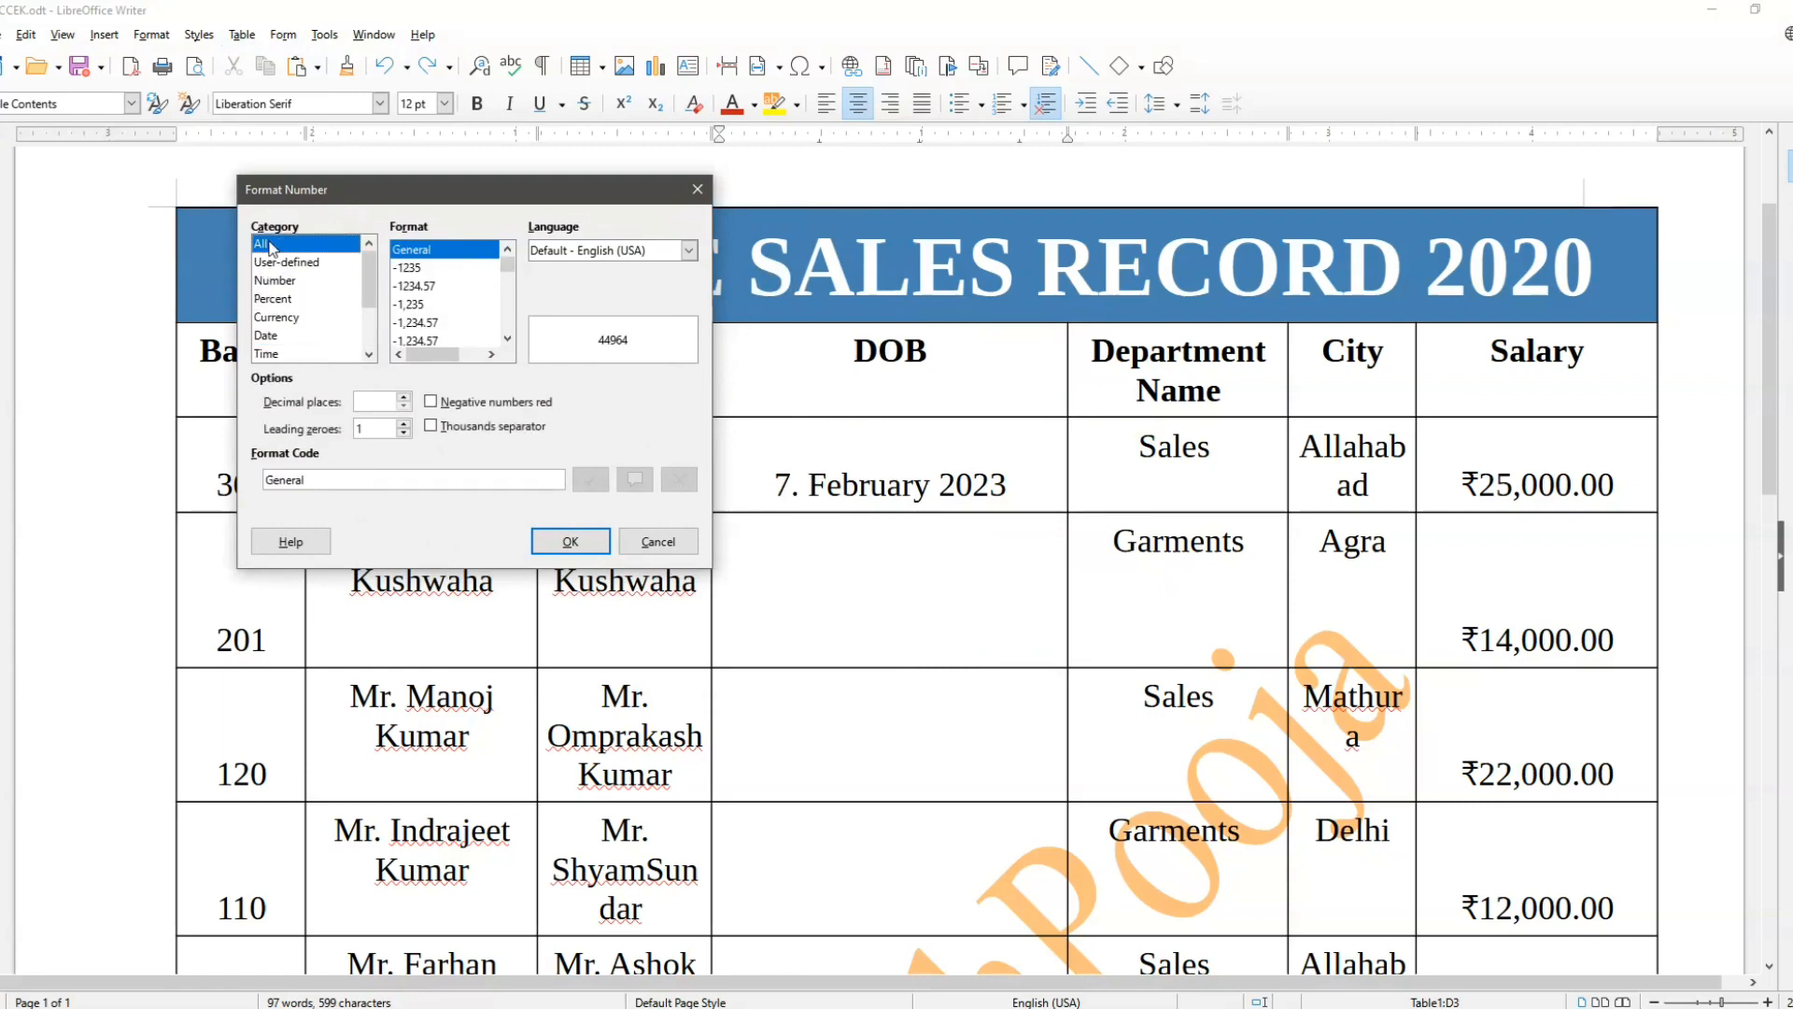
pyautogui.click(579, 538)
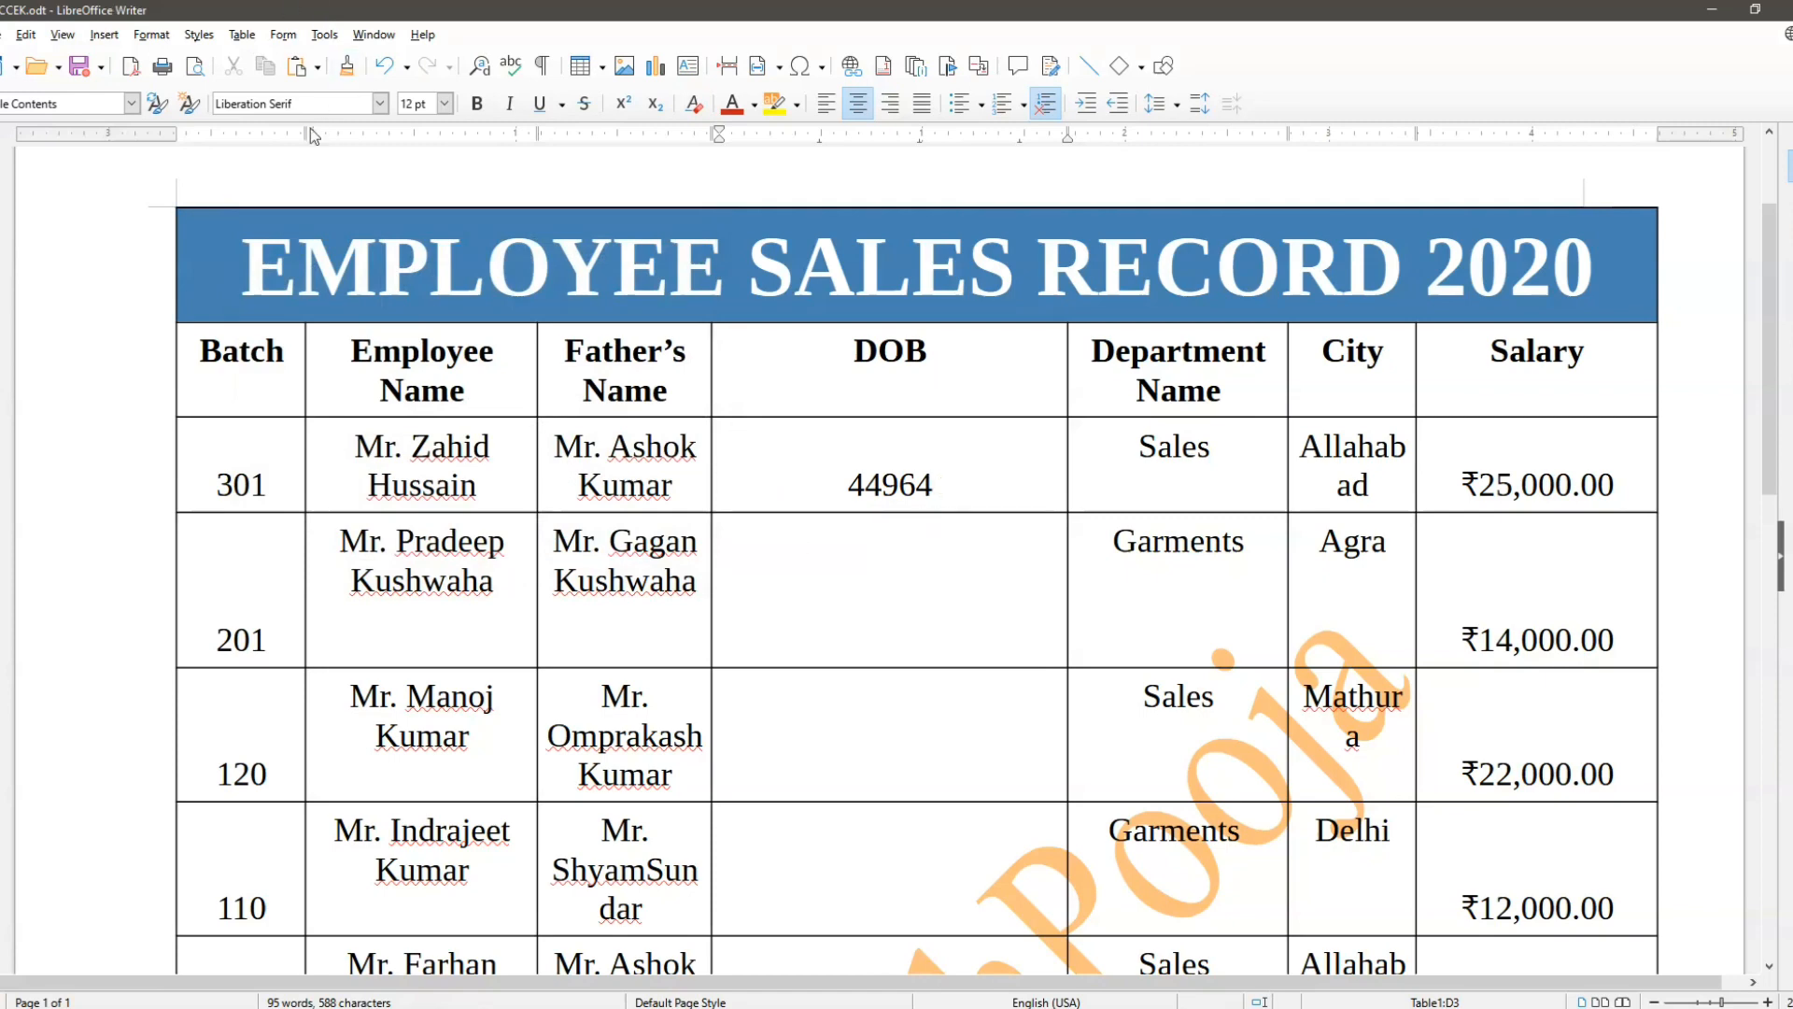
# Step: Examine the number format categories available for the first employee's DOB cell, leaving its format as it is
pyautogui.click(249, 37)
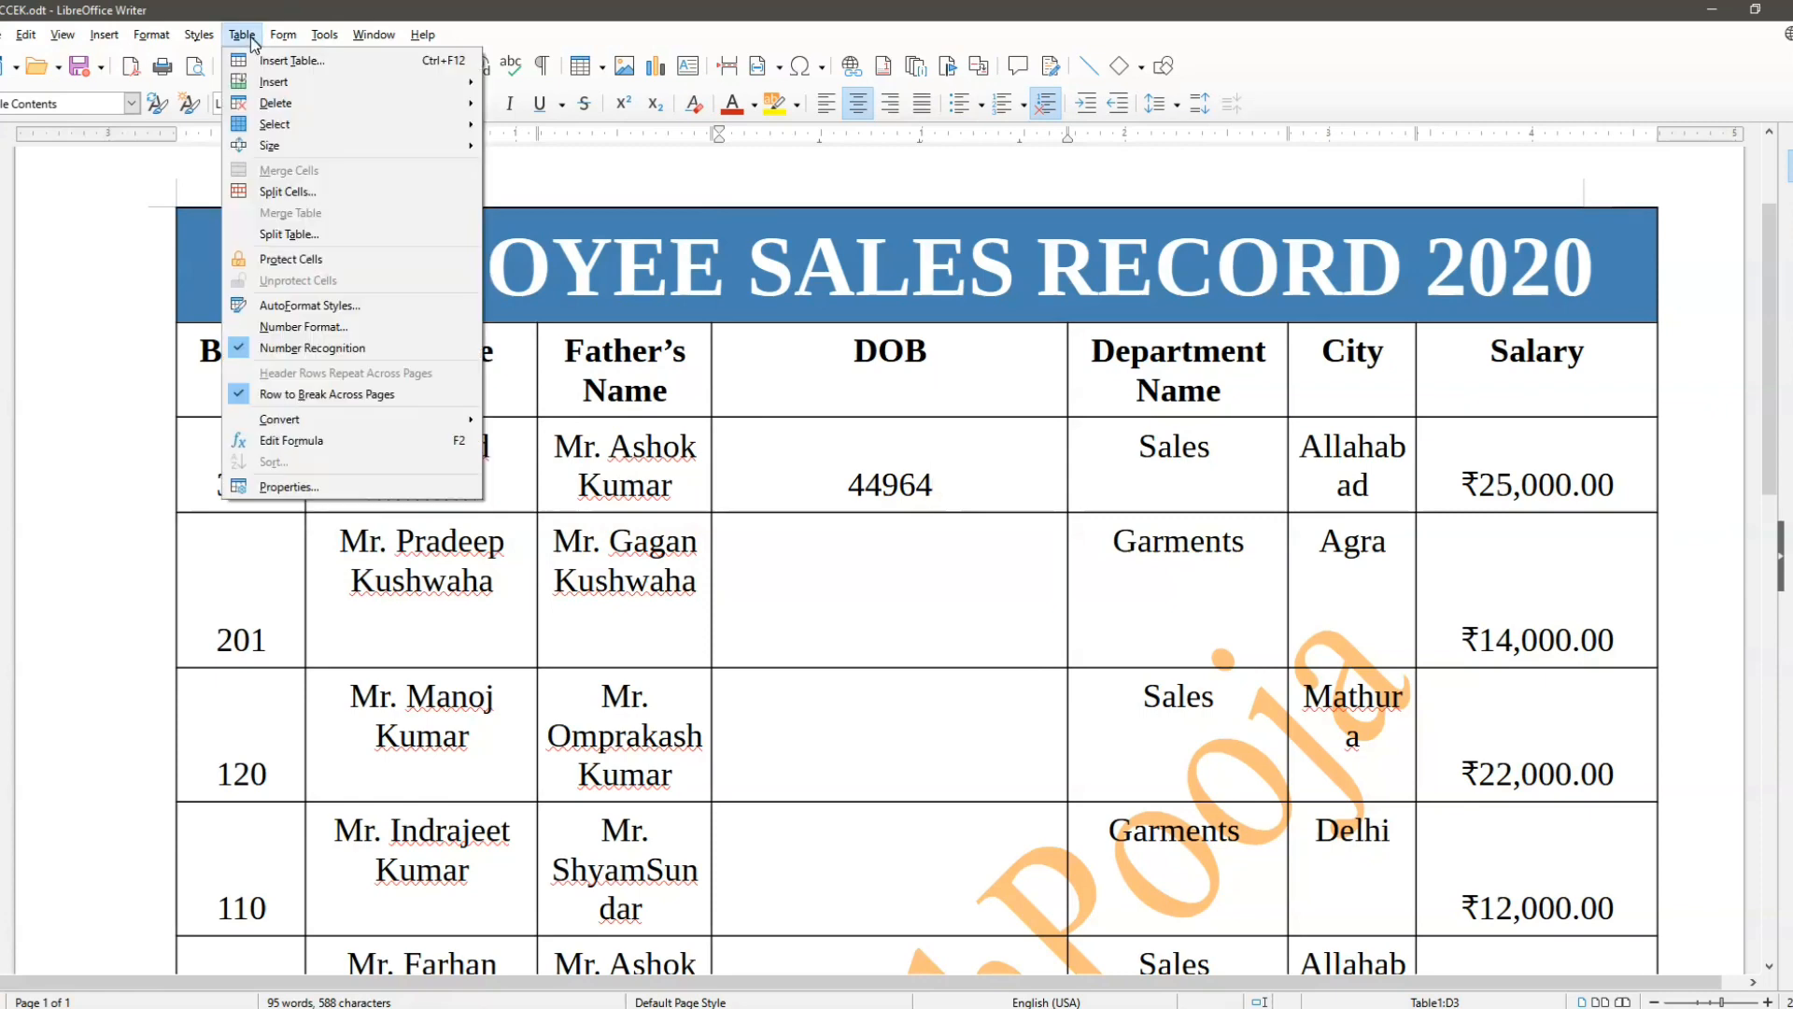
pyautogui.click(308, 327)
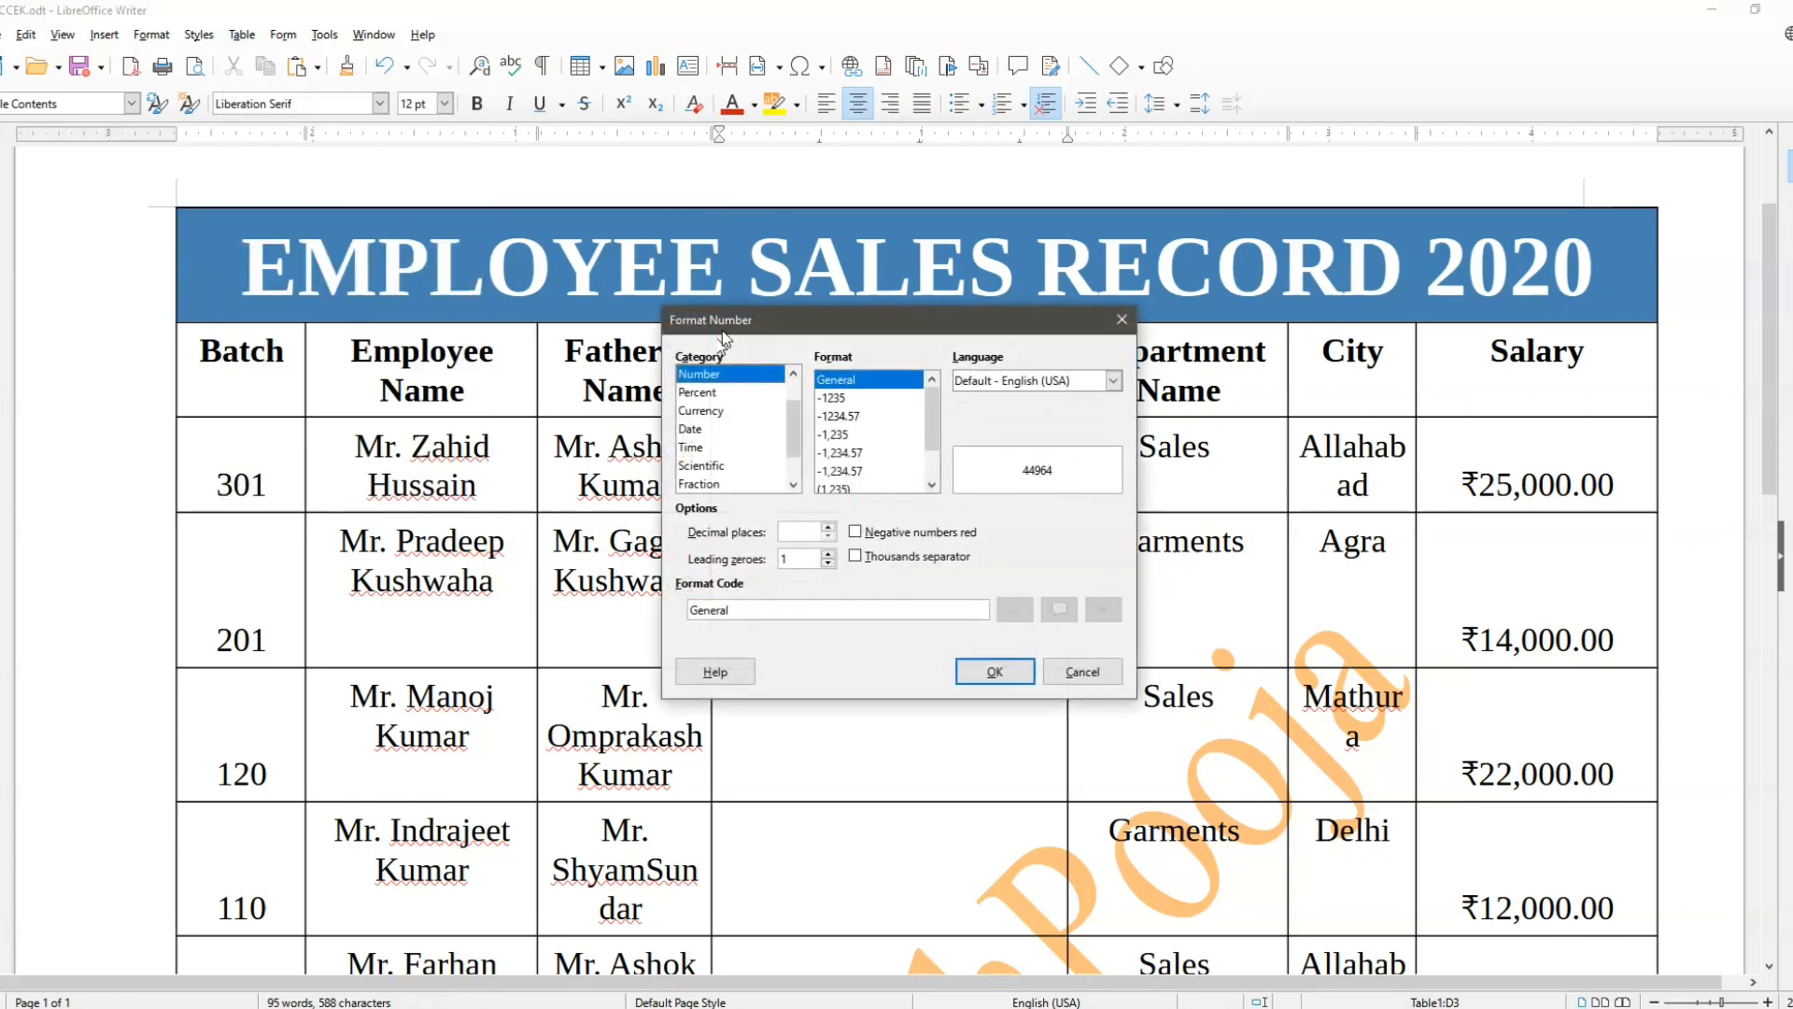
pyautogui.moveTo(723, 333); pyautogui.dragTo(268, 163)
pyautogui.scroll(1, 269, 290)
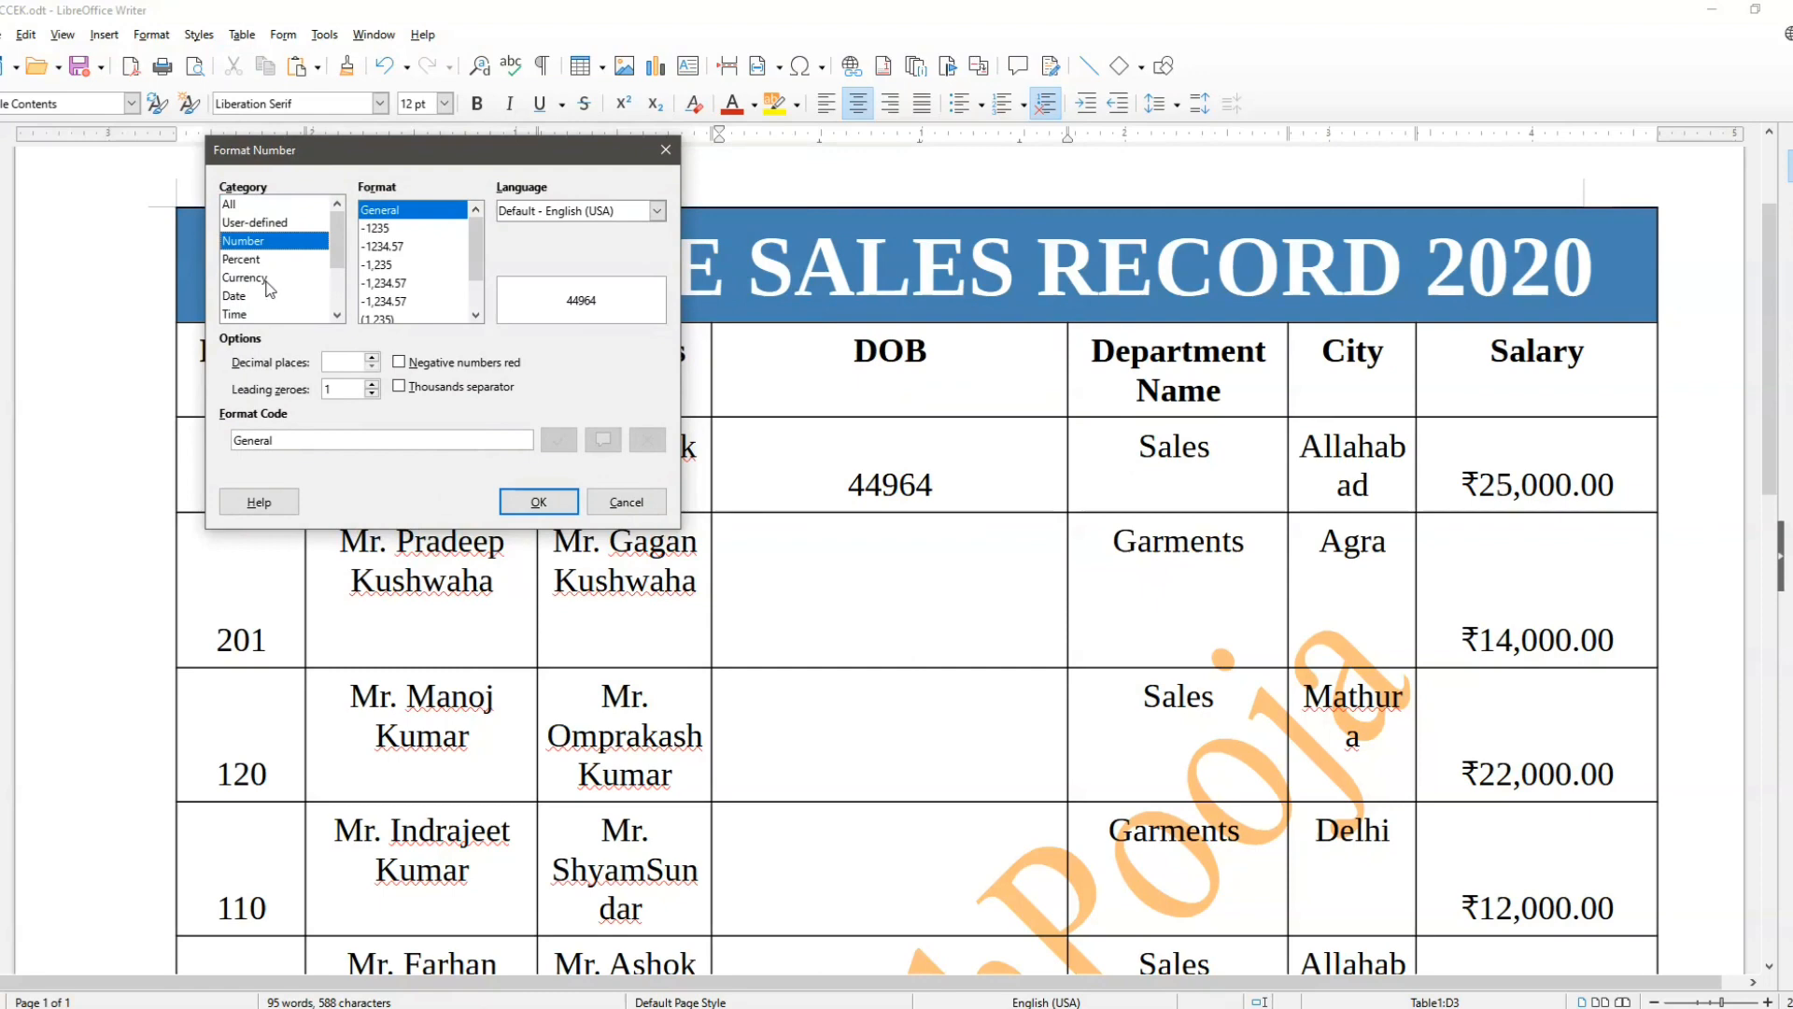
pyautogui.scroll(-1, 269, 287)
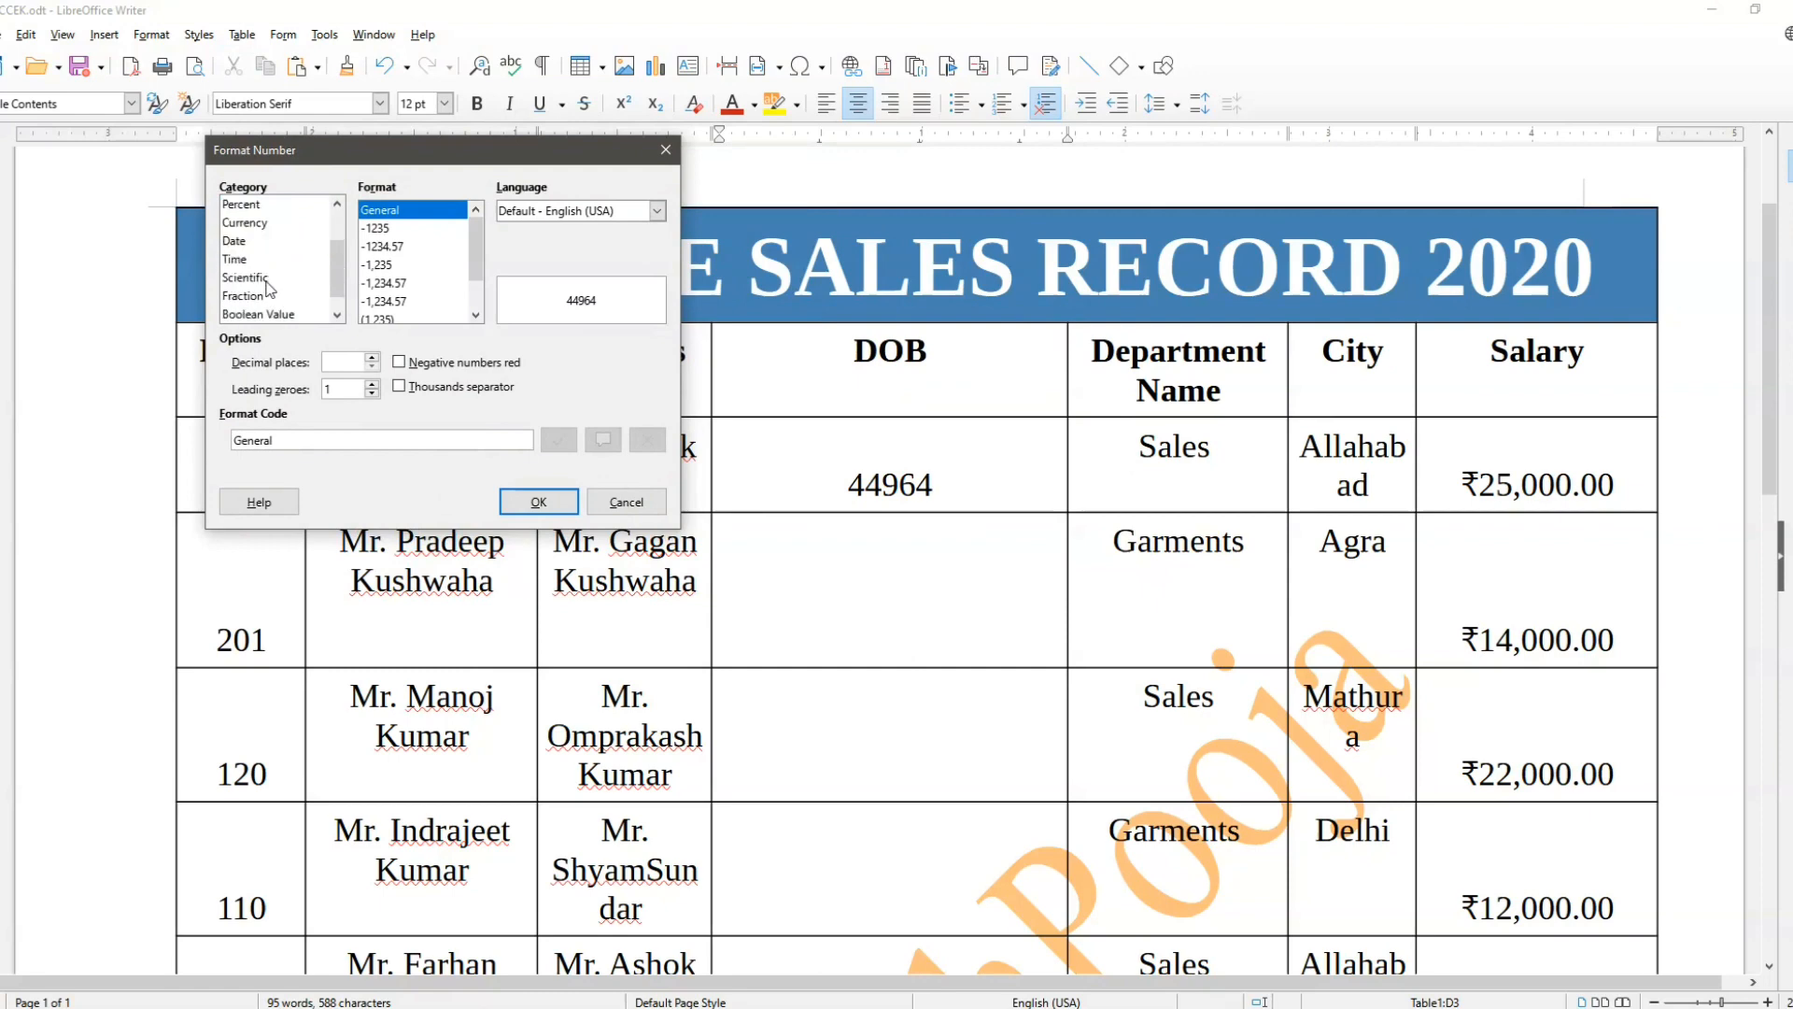
pyautogui.scroll(1, 269, 288)
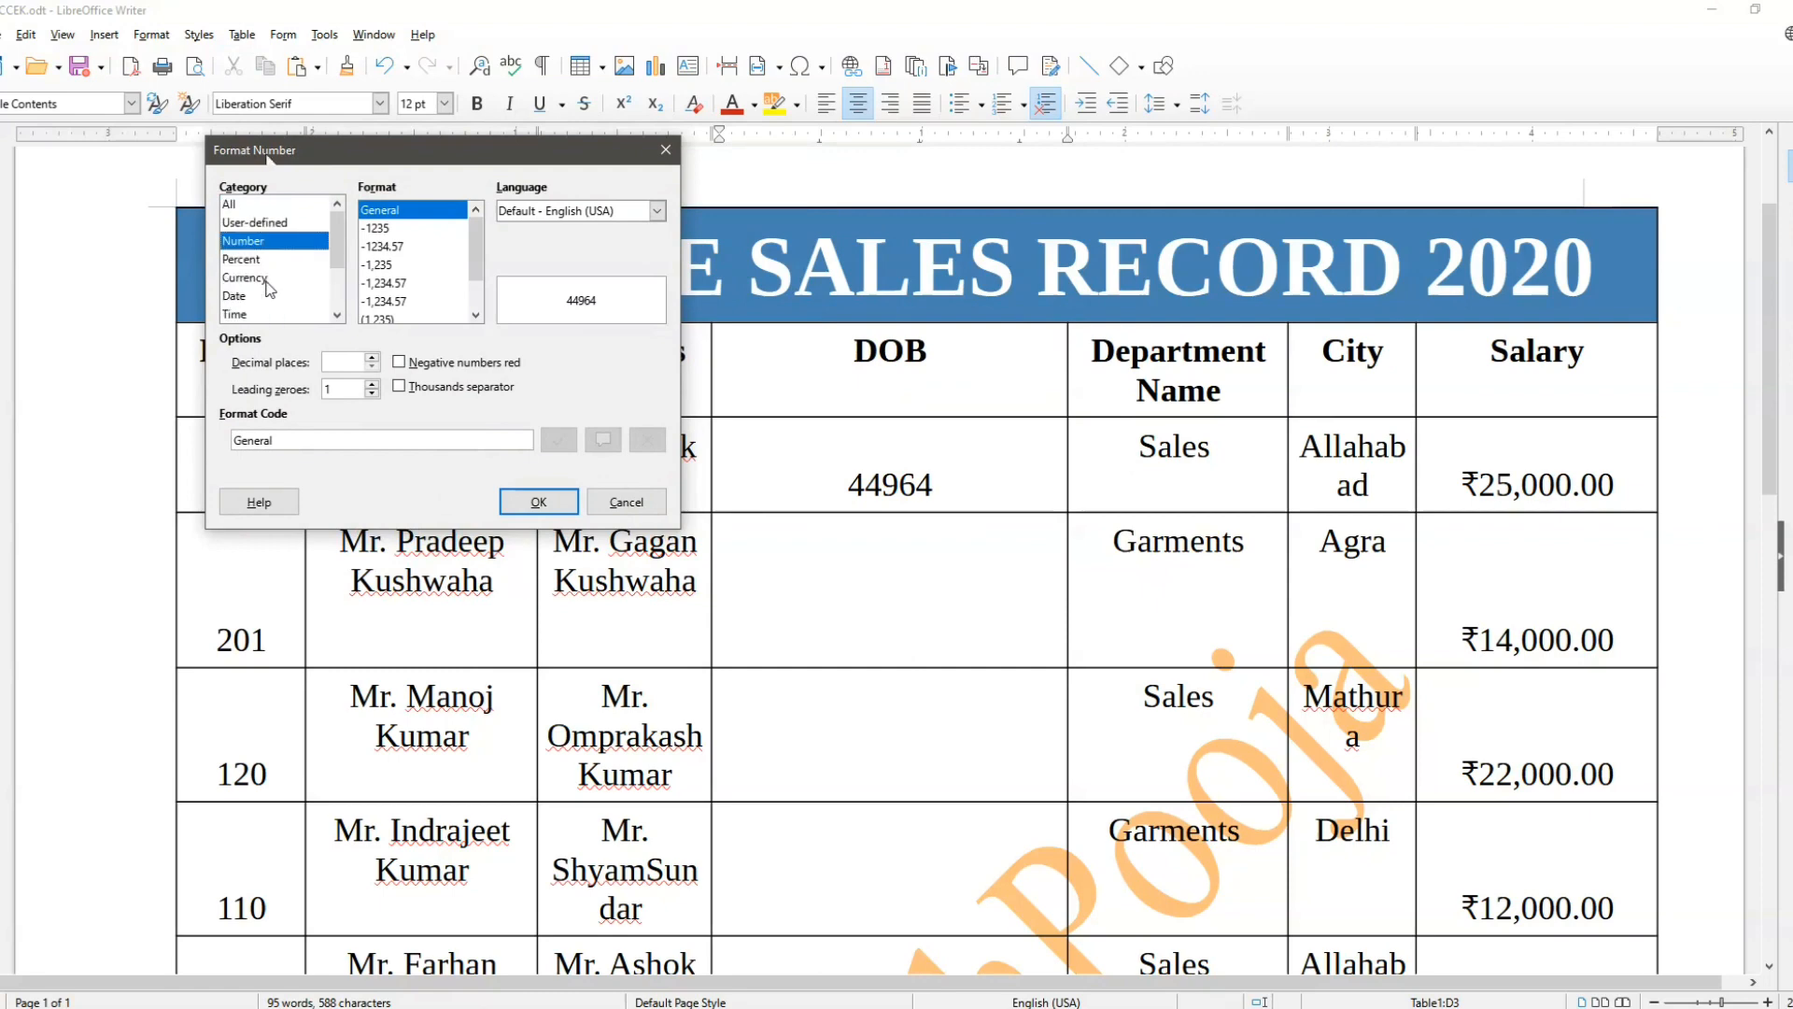
pyautogui.scroll(-1, 269, 287)
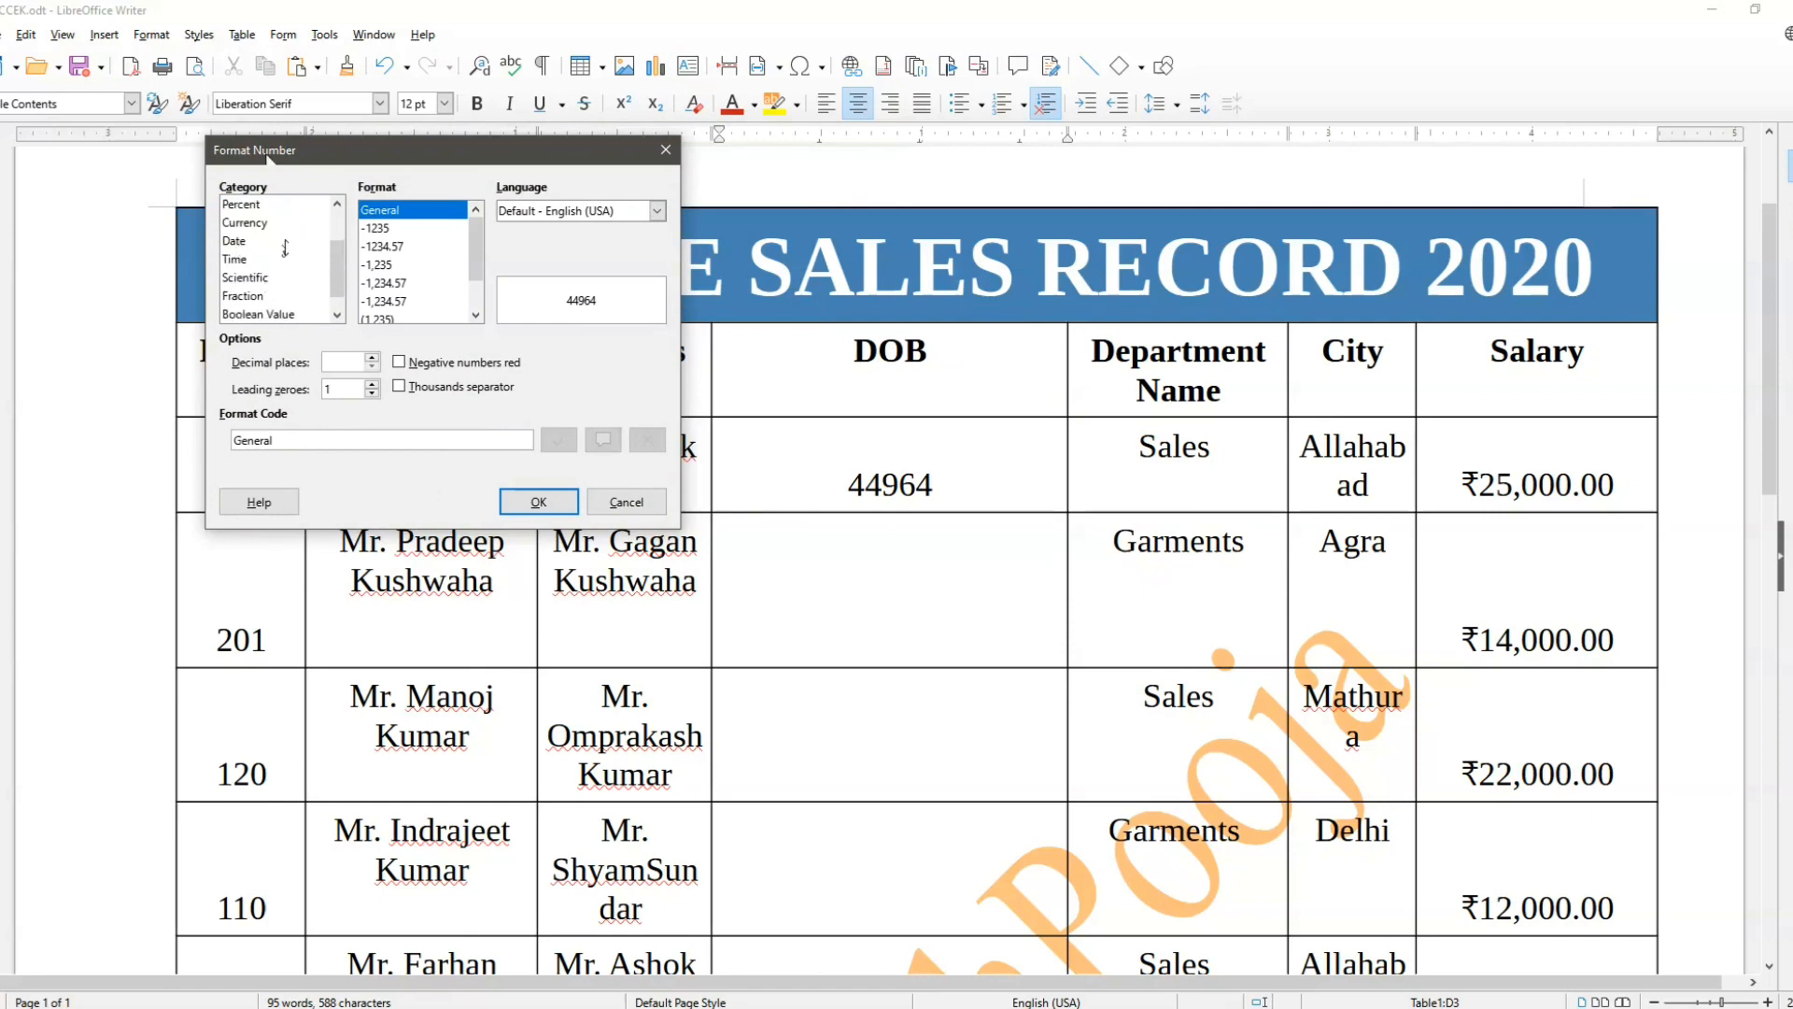
pyautogui.scroll(3, 273, 275)
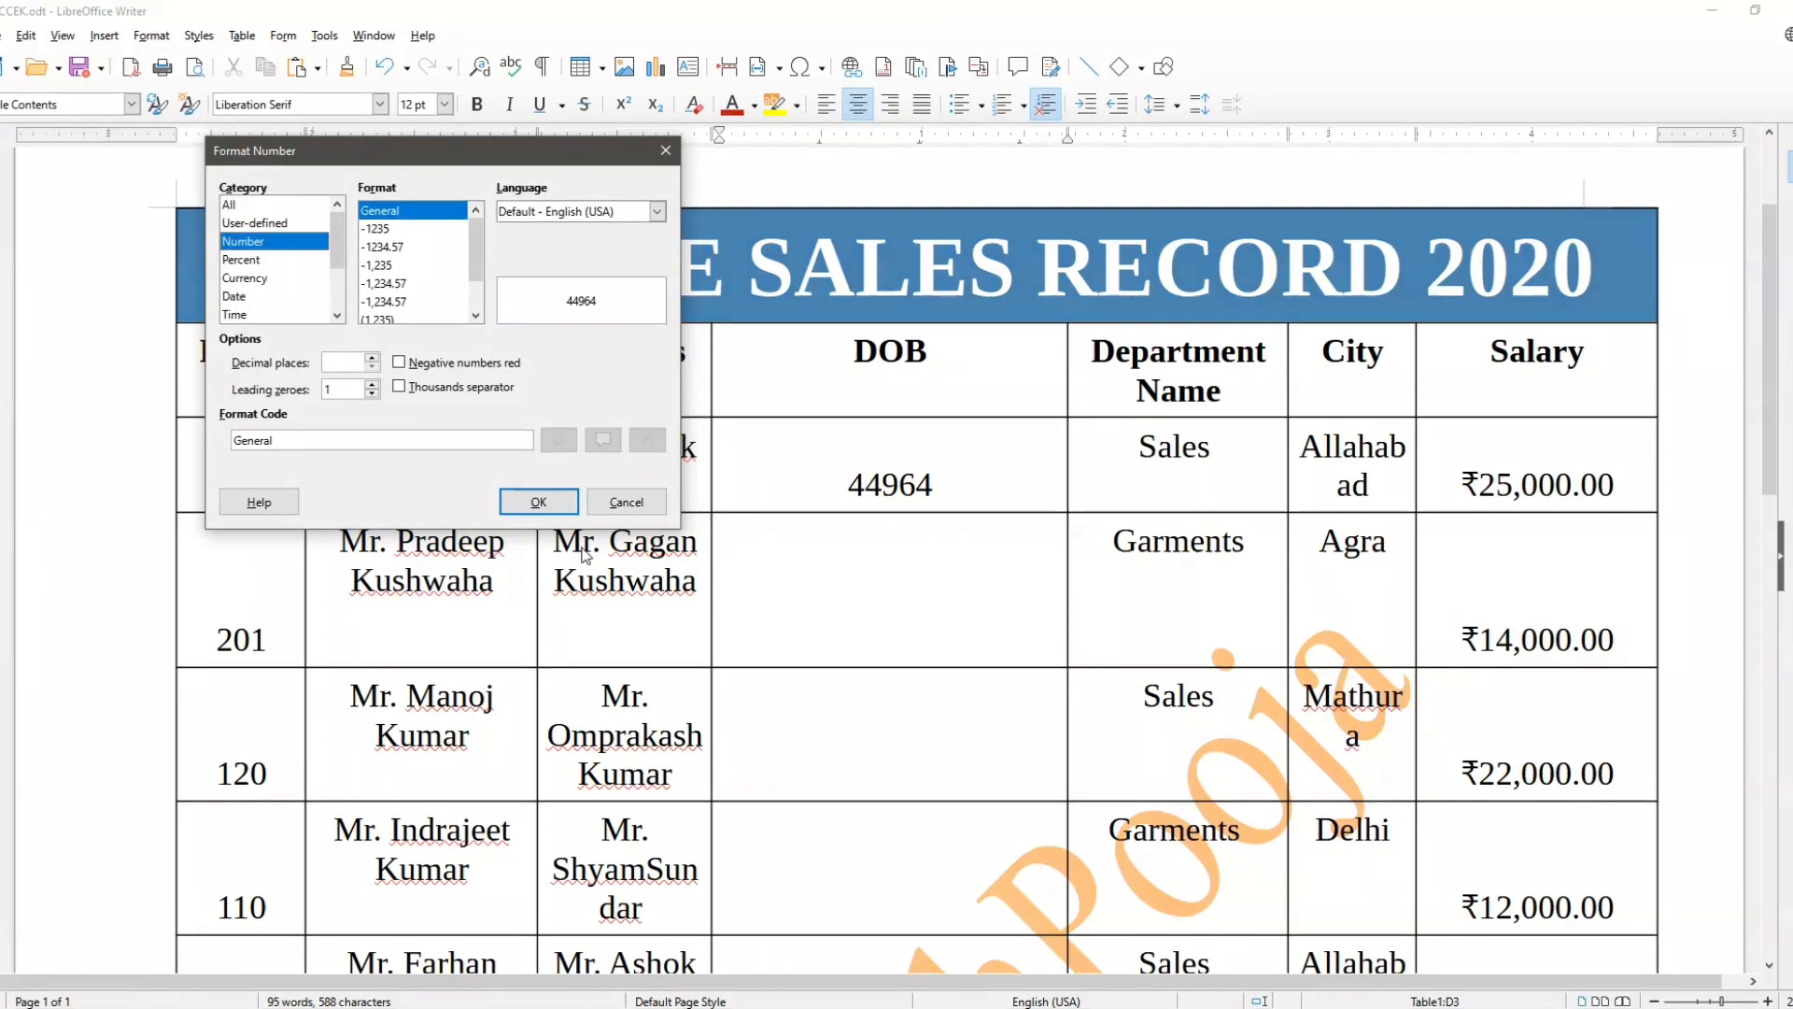
pyautogui.click(620, 505)
# Step: Turn off Number Recognition for the table
pyautogui.scroll(3, 801, 592)
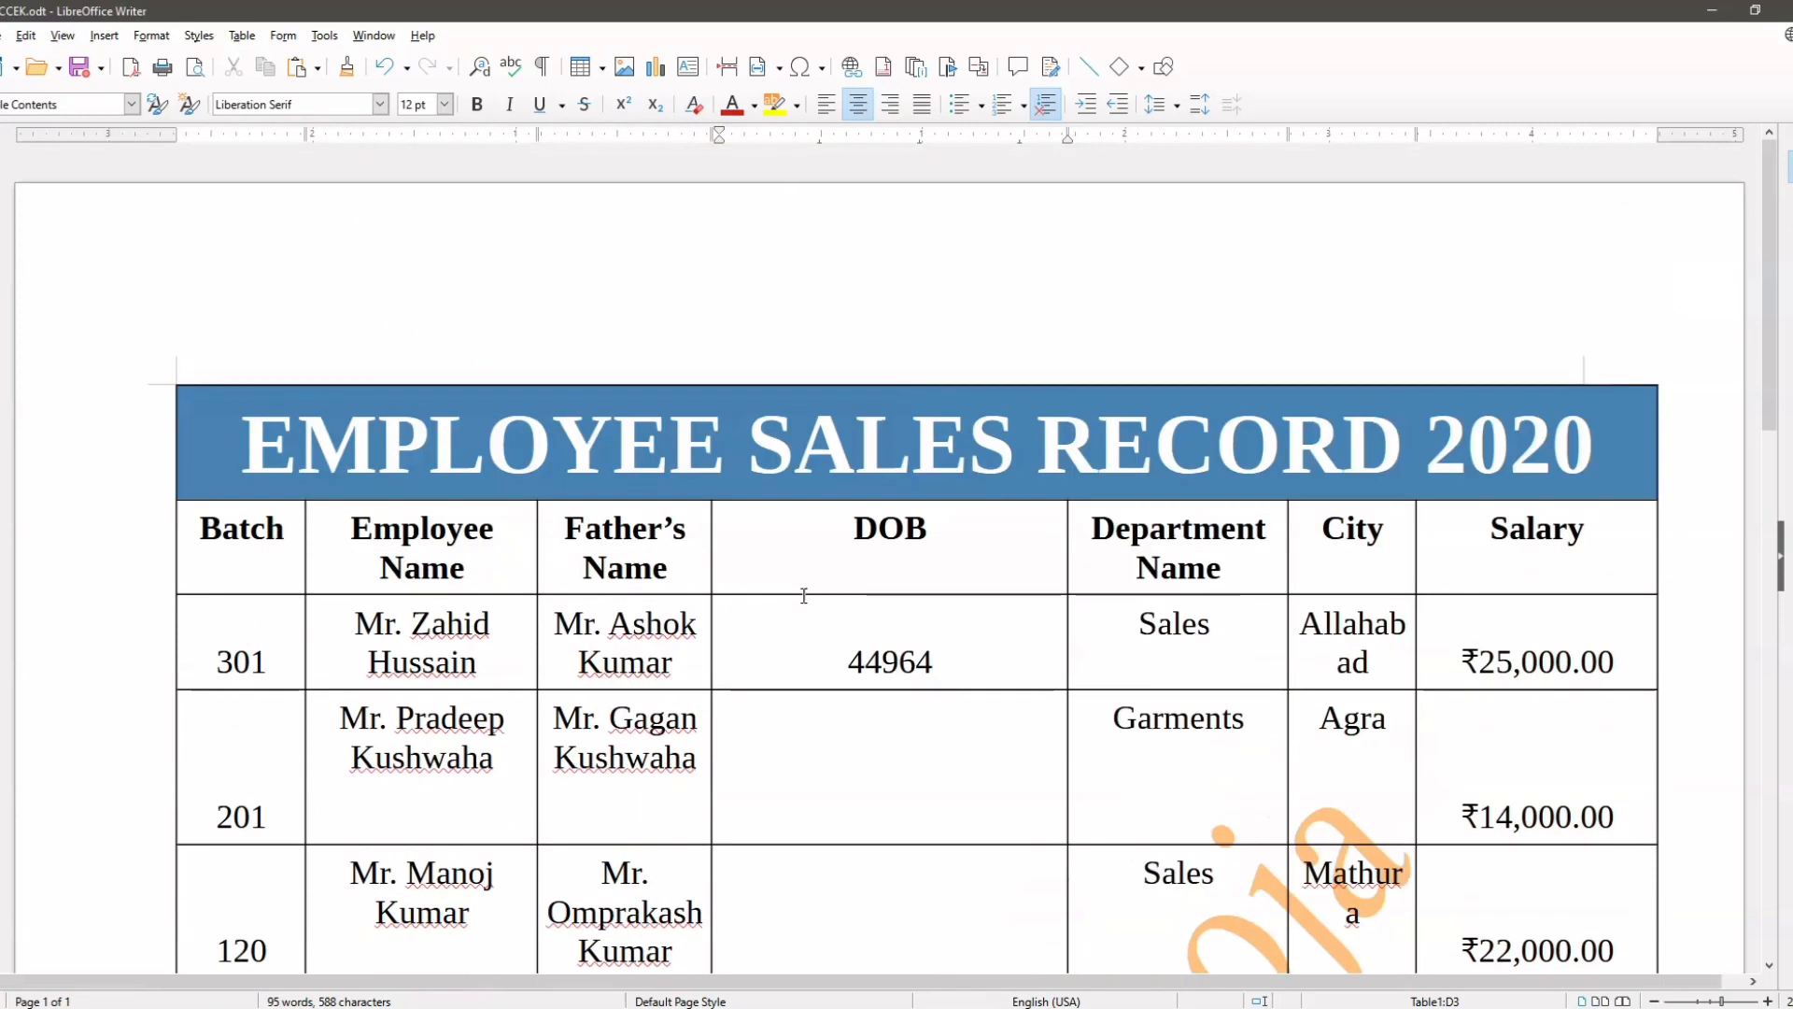
pyautogui.scroll(-2, 829, 519)
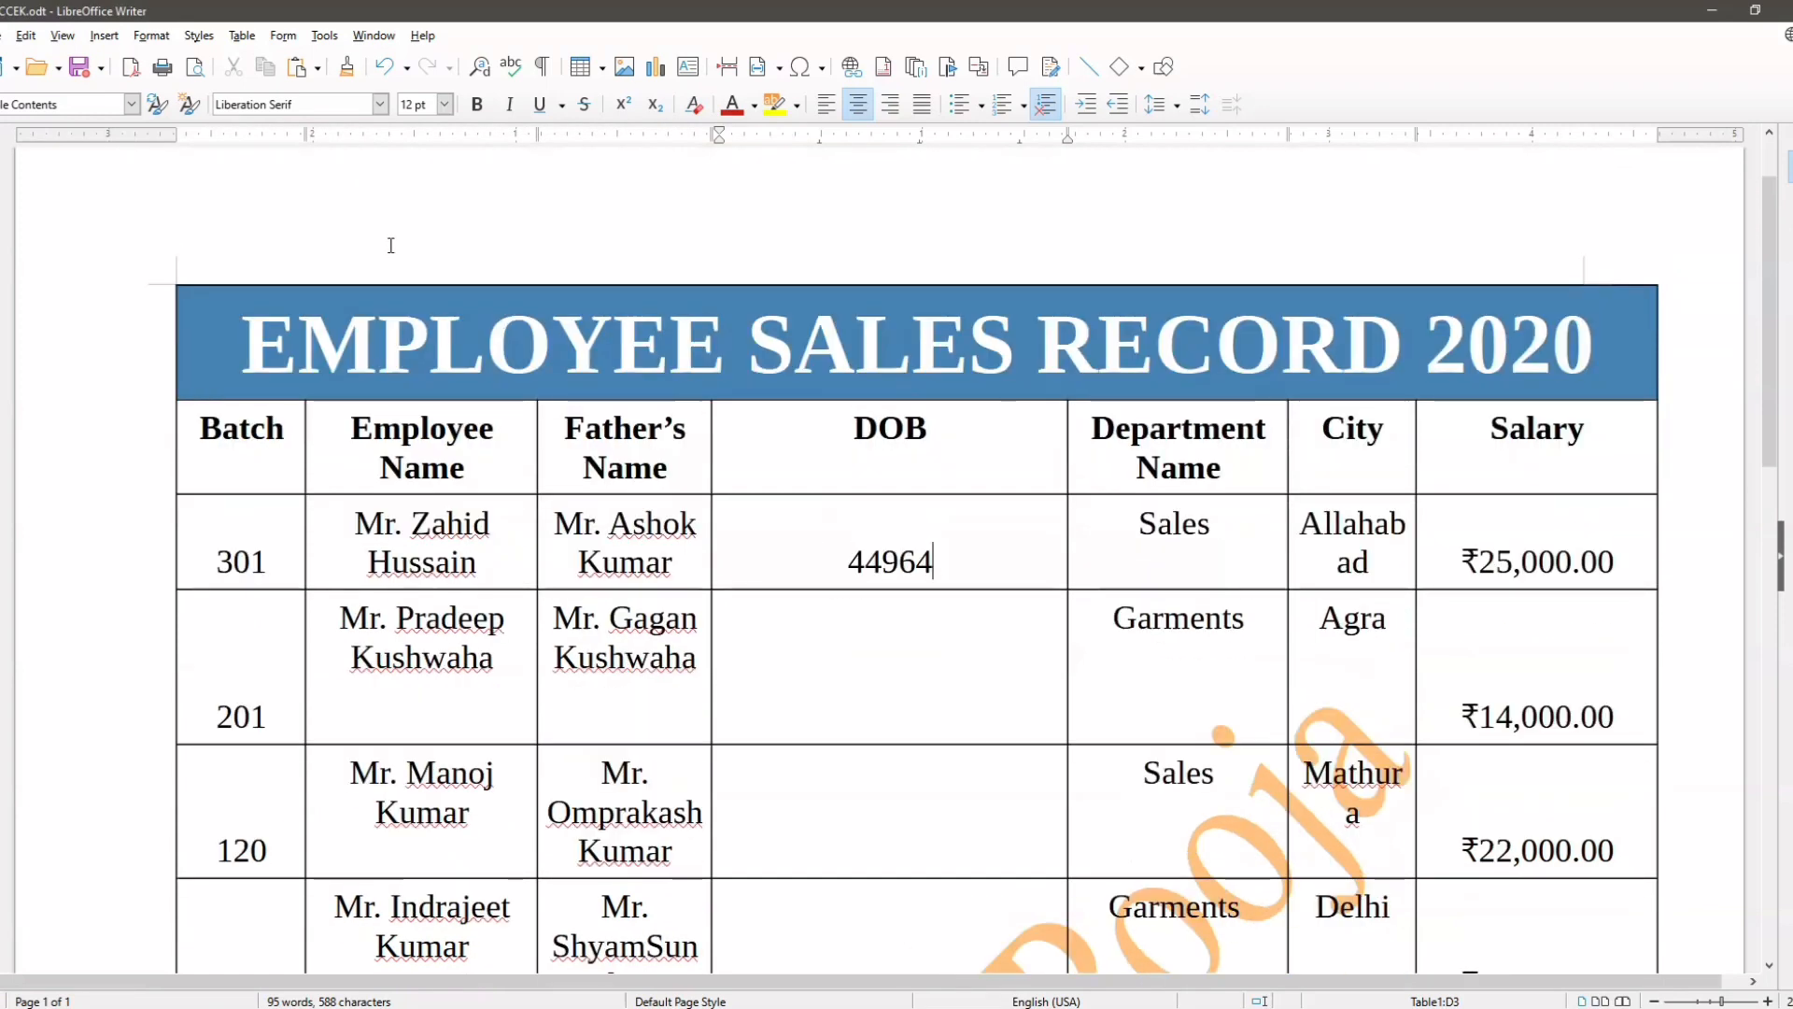
pyautogui.click(242, 35)
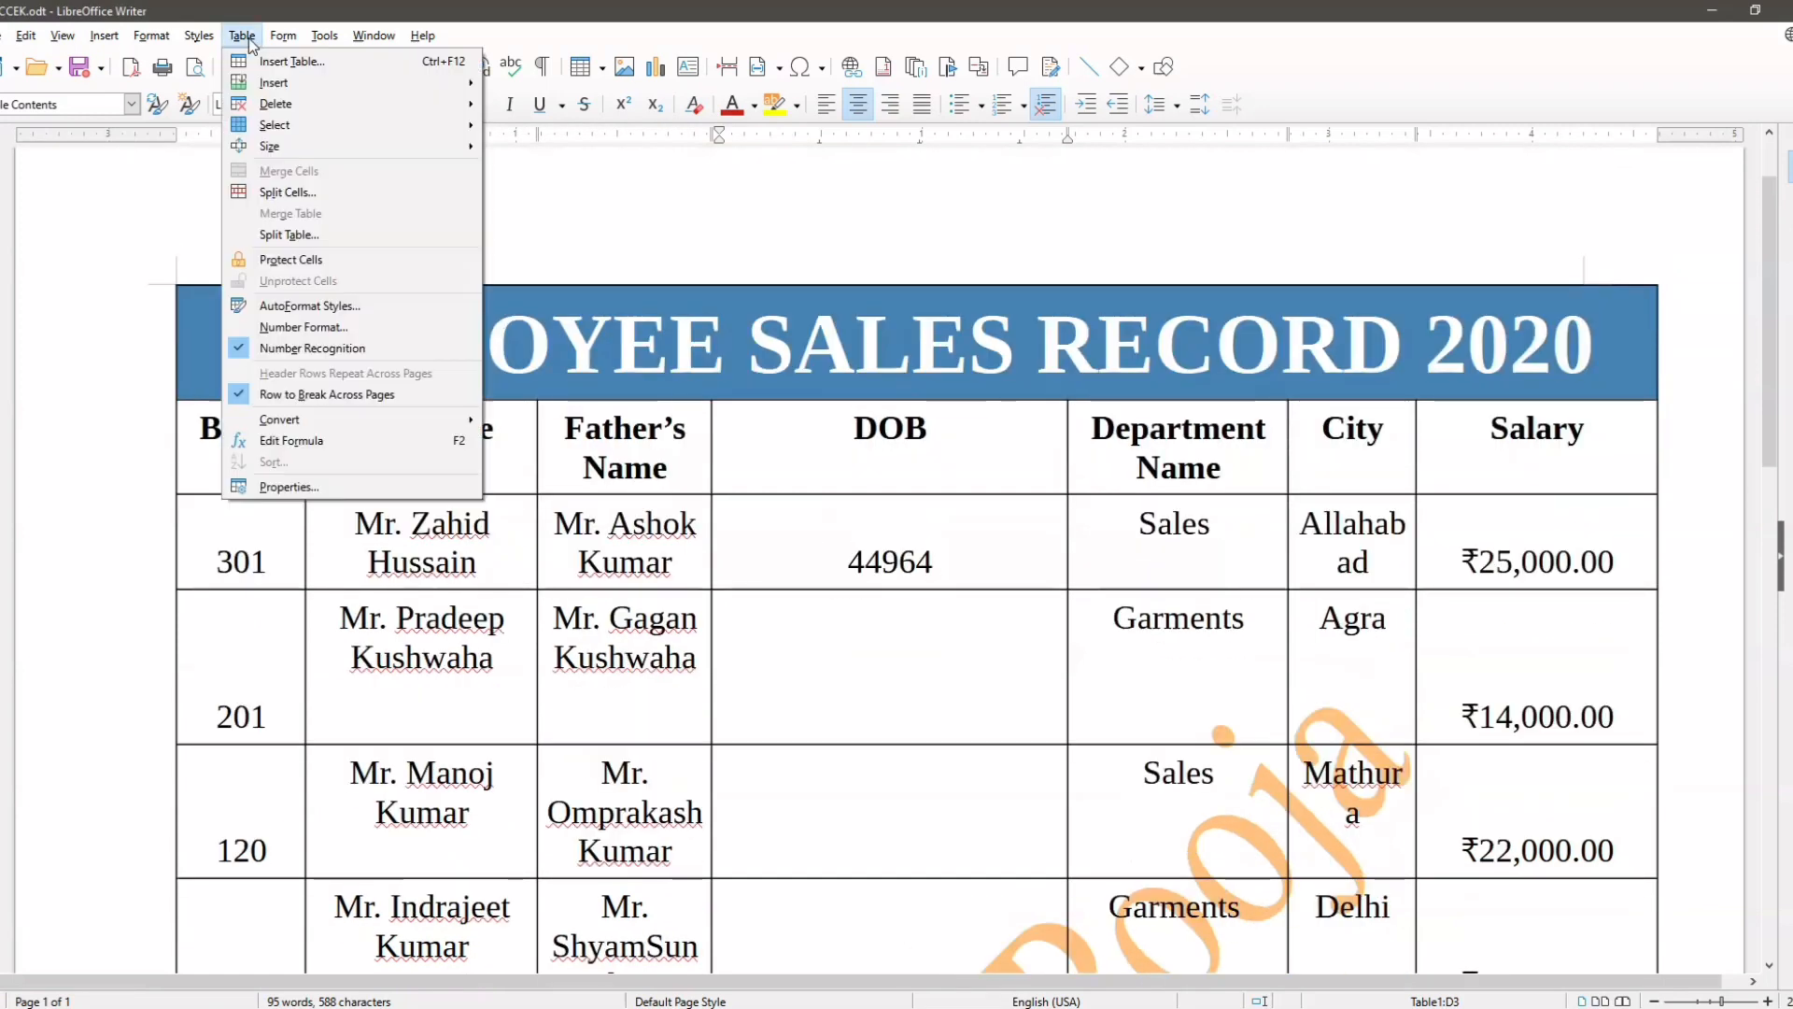
pyautogui.click(312, 348)
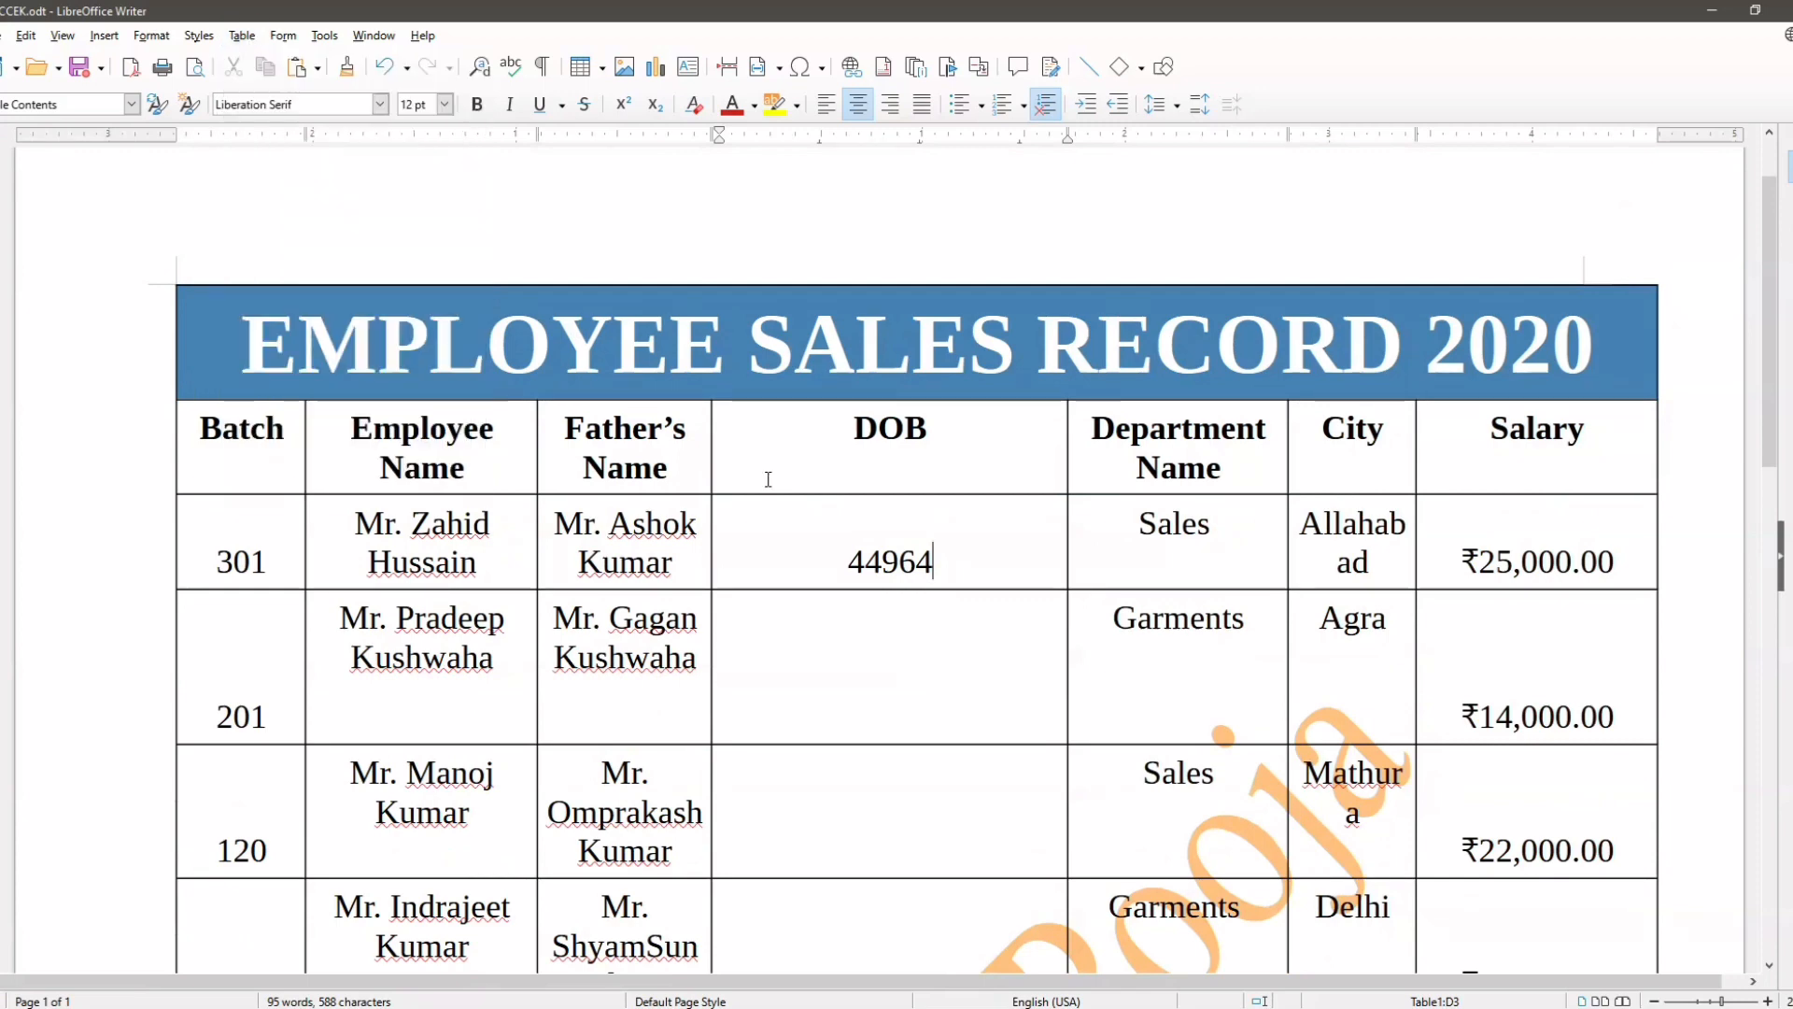